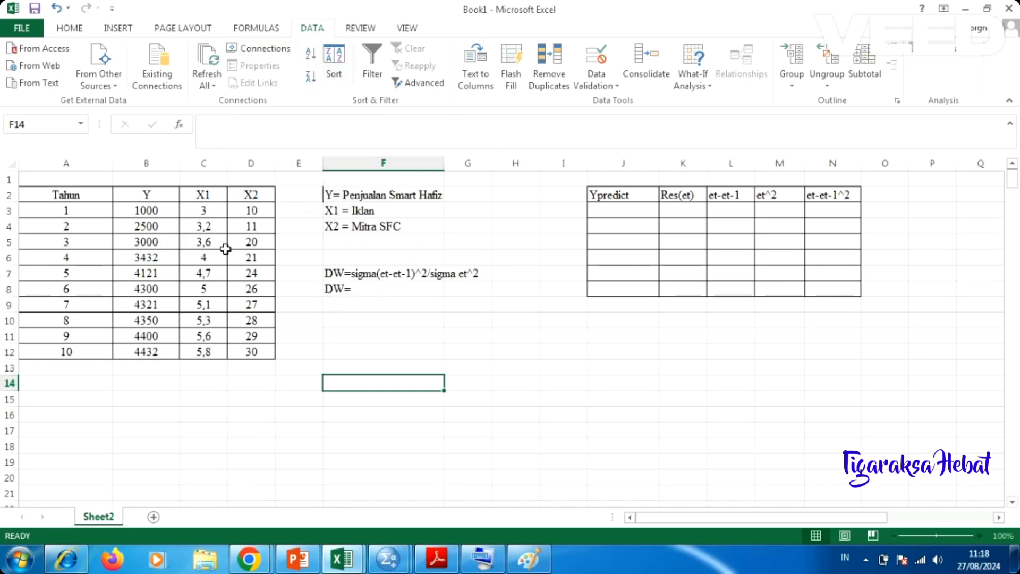
- Check in the Excel add-ins options that the Analysis ToolPak is enabled
left_click(258, 30)
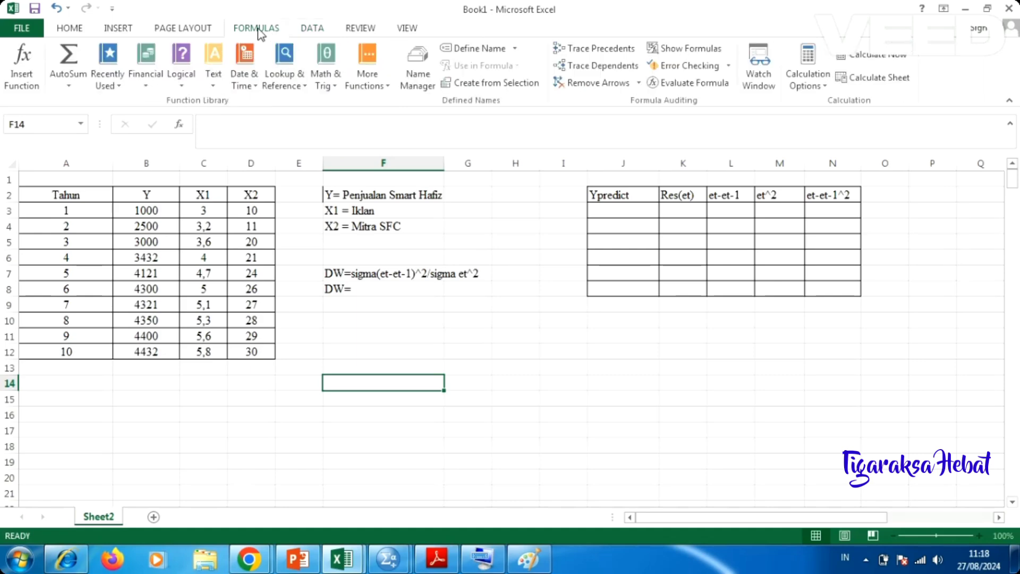
left_click(310, 29)
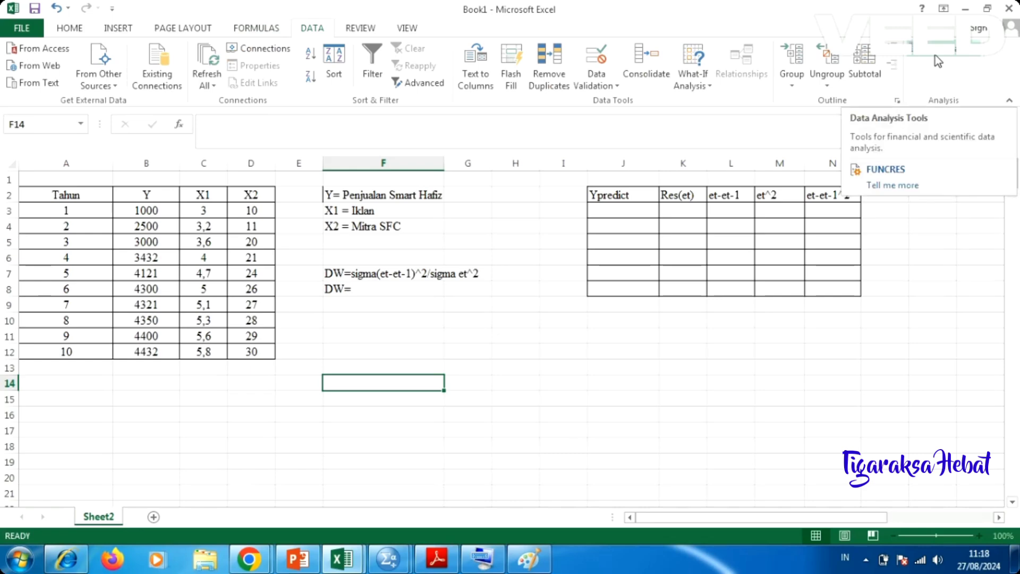
left_click(33, 28)
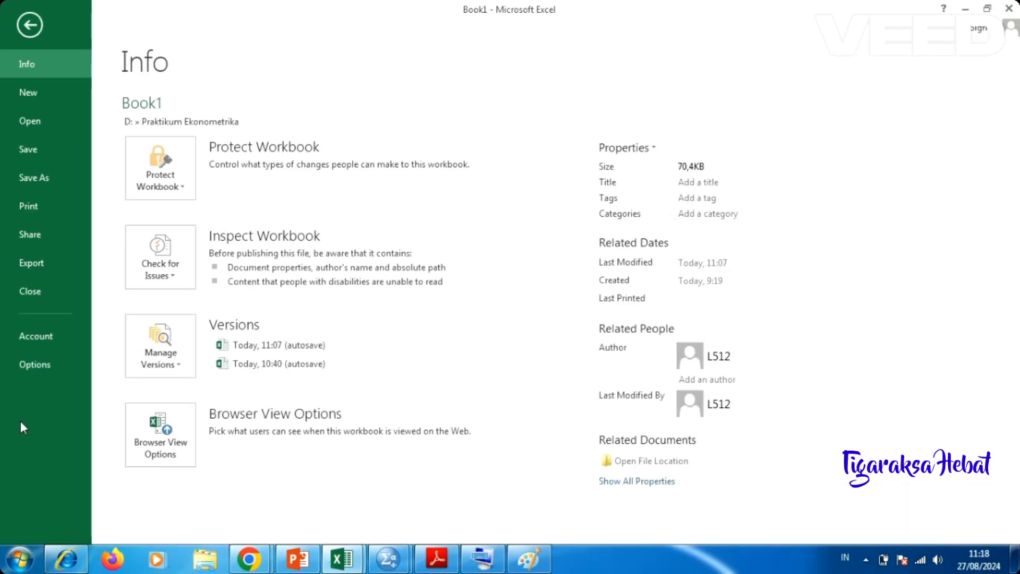
left_click(26, 366)
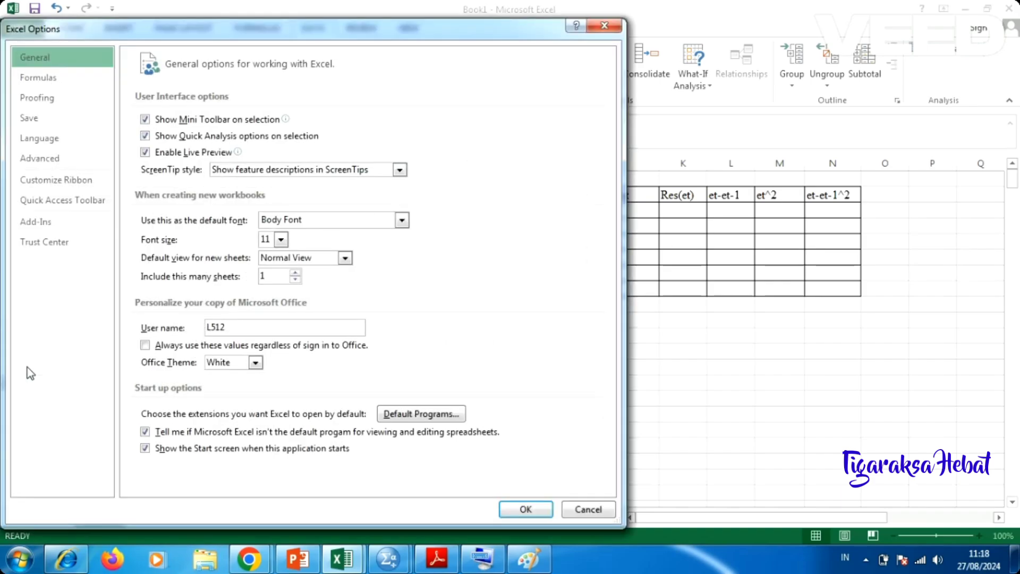
left_click(30, 223)
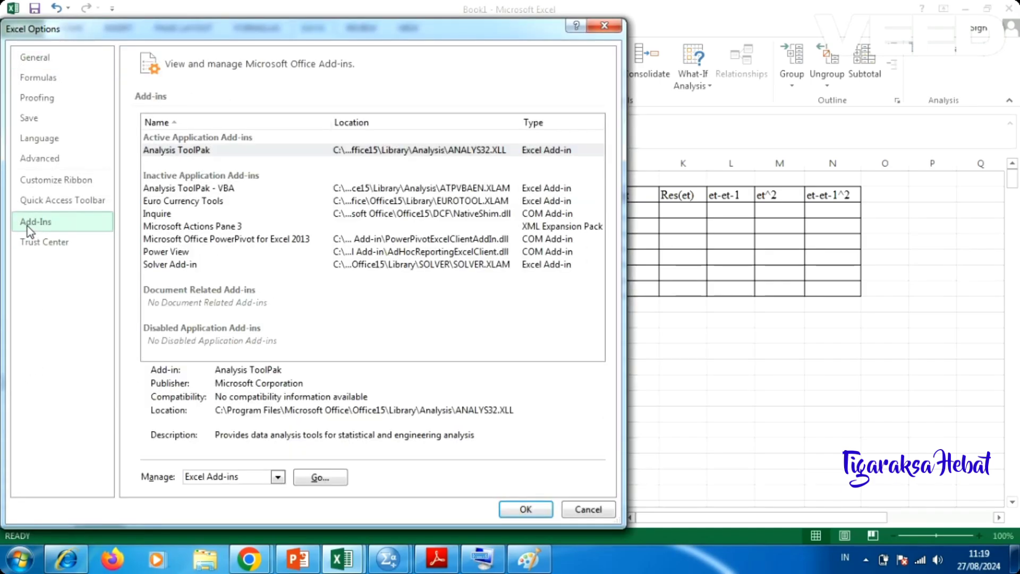
left_click(321, 477)
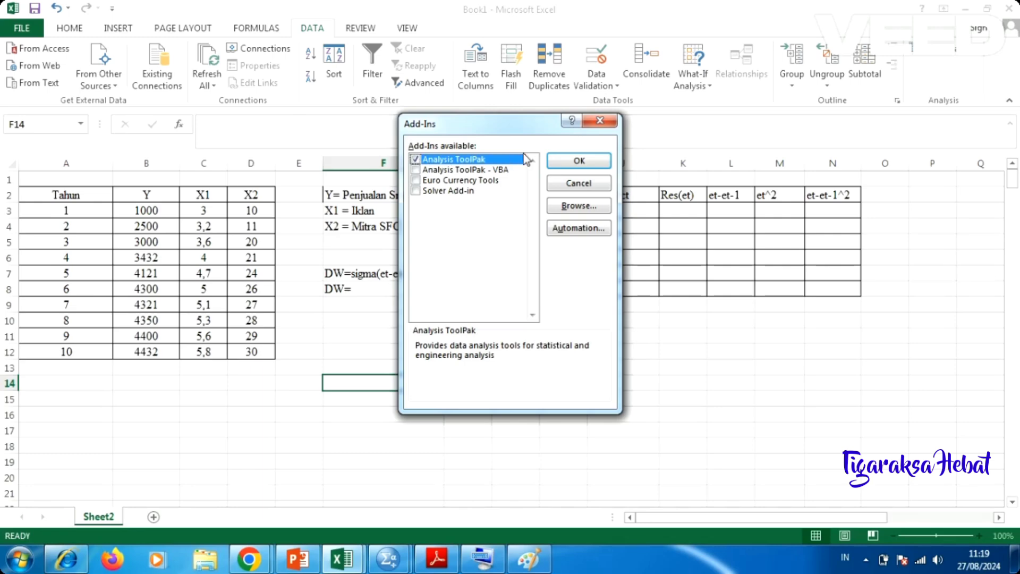
left_click(567, 159)
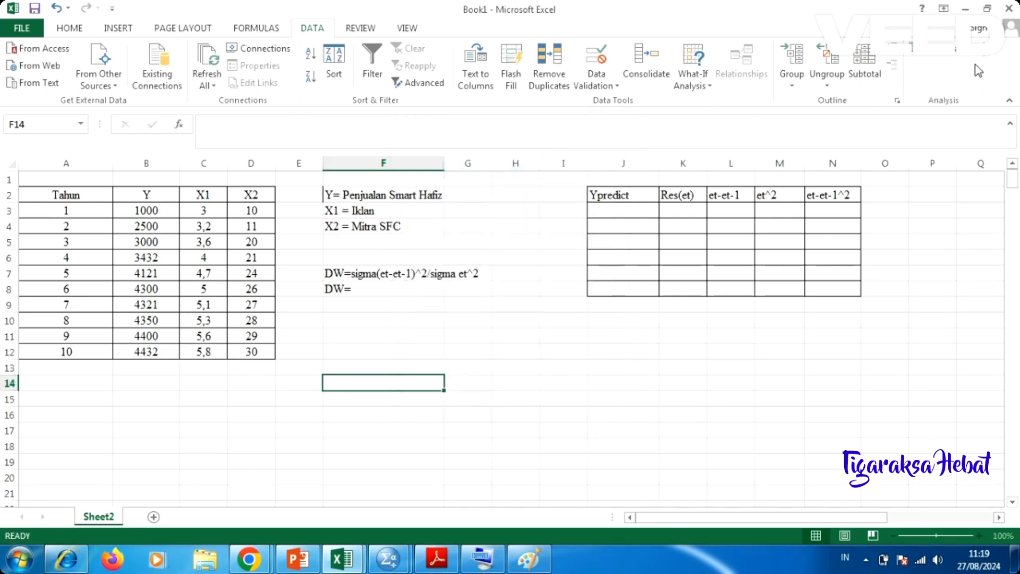
- Start a Regression data analysis and set the Input Y Range to $B$2:$B$12, the Y column with its header
left_click(949, 59)
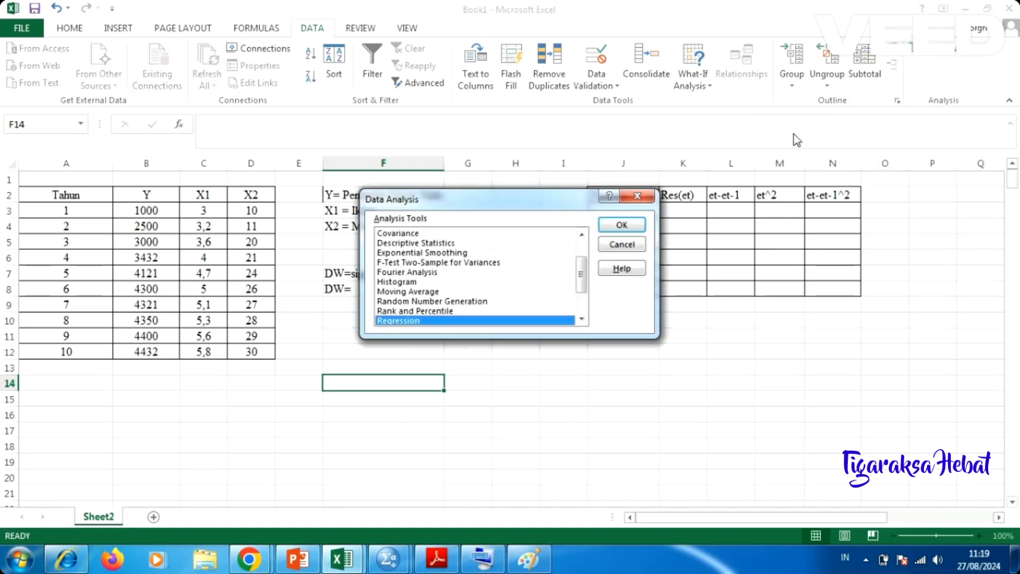
scroll(485, 251, "down", 1)
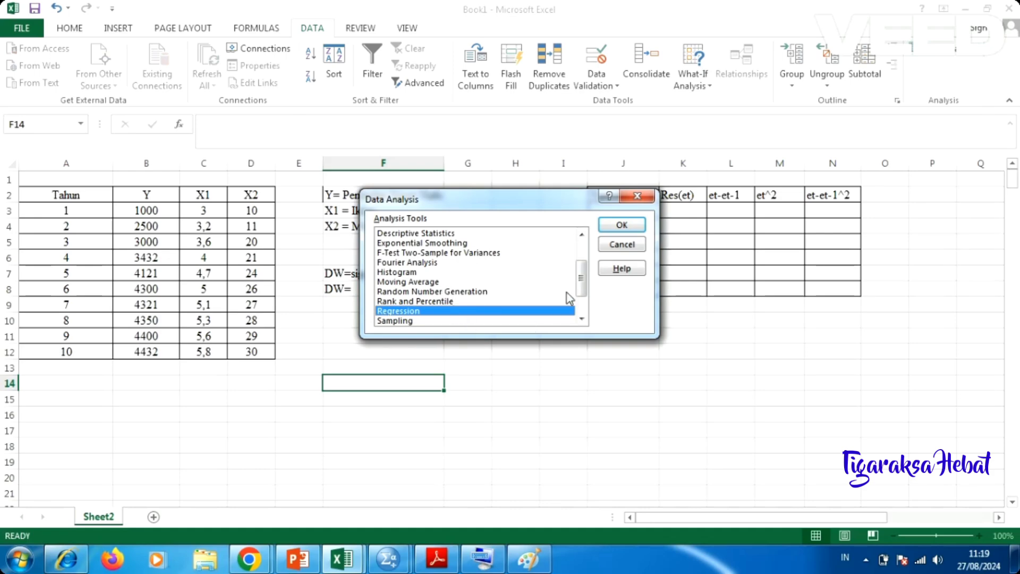
left_click(622, 225)
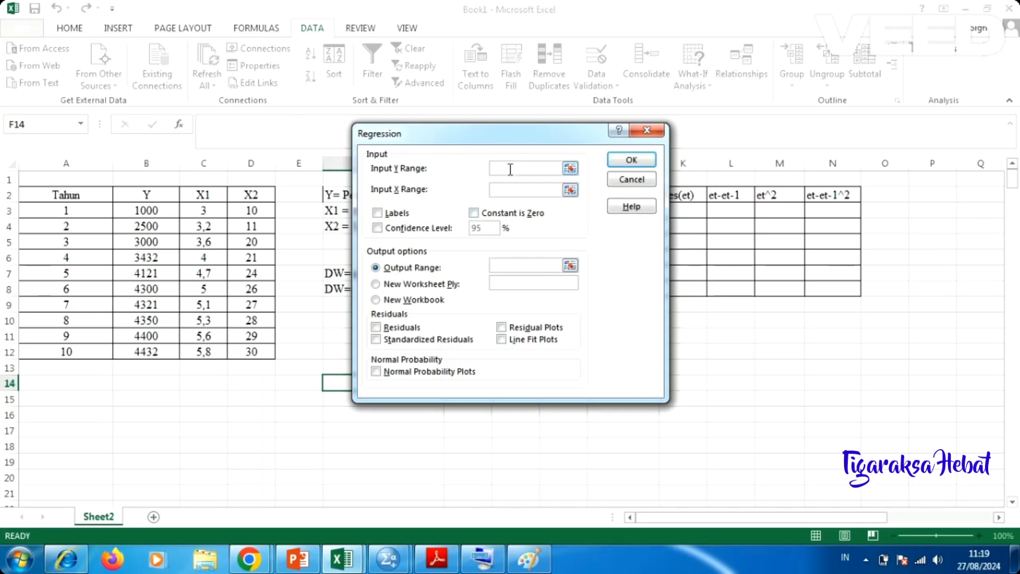
left_click(154, 197)
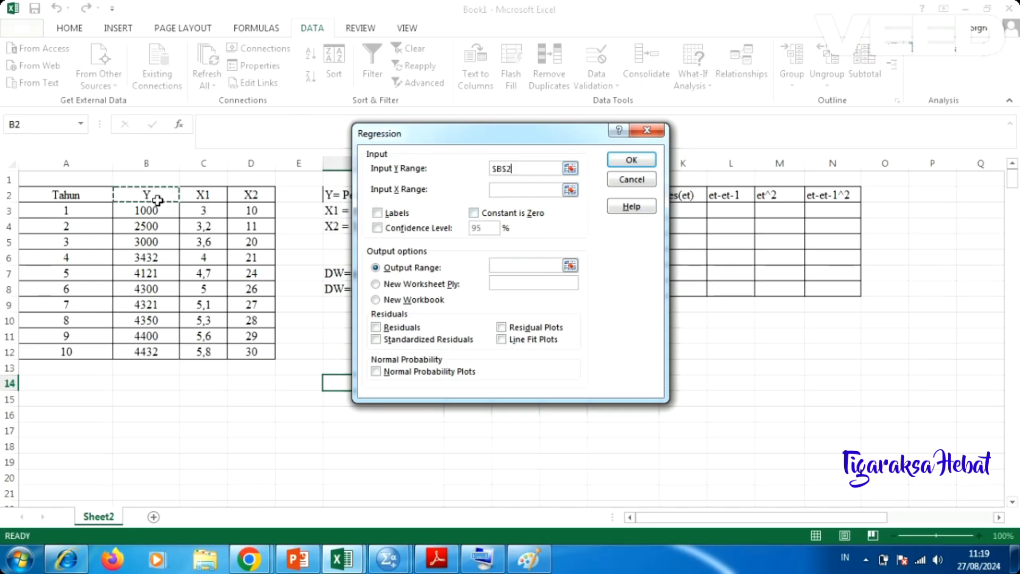
key("shift+Down")
key("shift+Down")
key("shift+Down")
key("shift+Down")
key("shift+Down")
key("shift+Down")
key("shift+Down")
key("shift+Down")
key("shift+Down")
key("shift+Down")
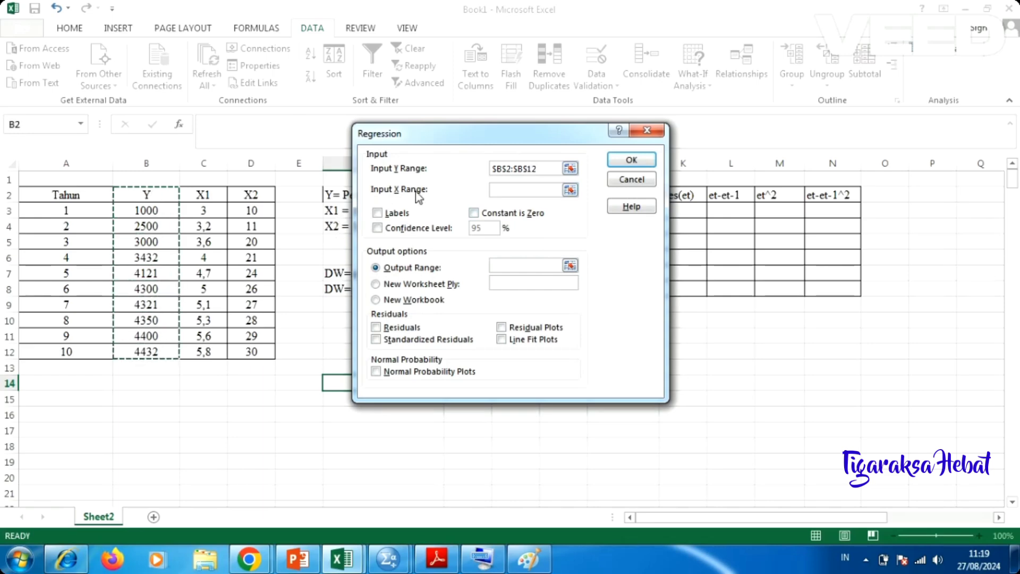
- Set the regression's Input X Range to $C$2:$D$12, covering the X1 and X2 columns with headers
left_click(508, 190)
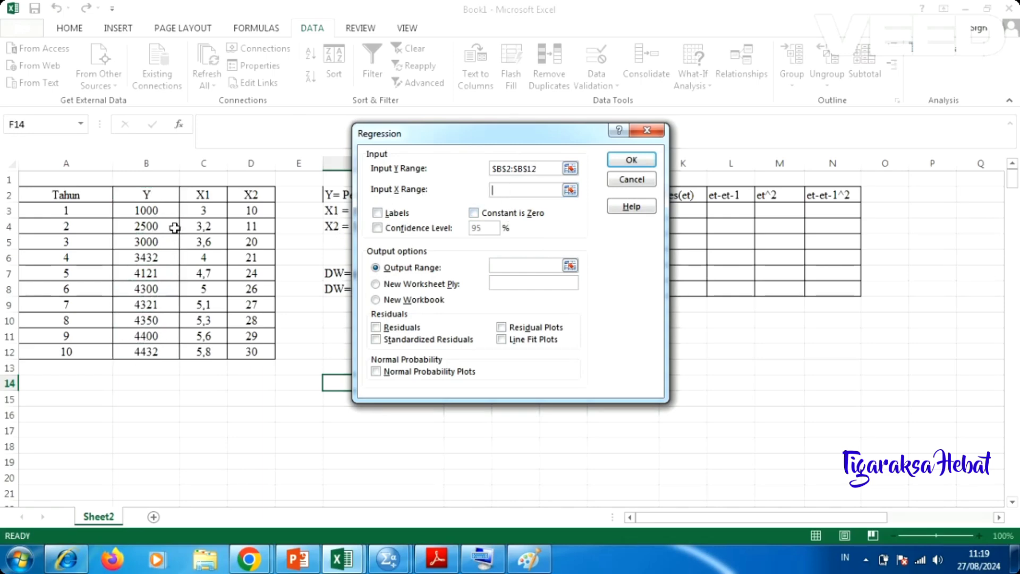
left_click(189, 192)
key("shift+Right")
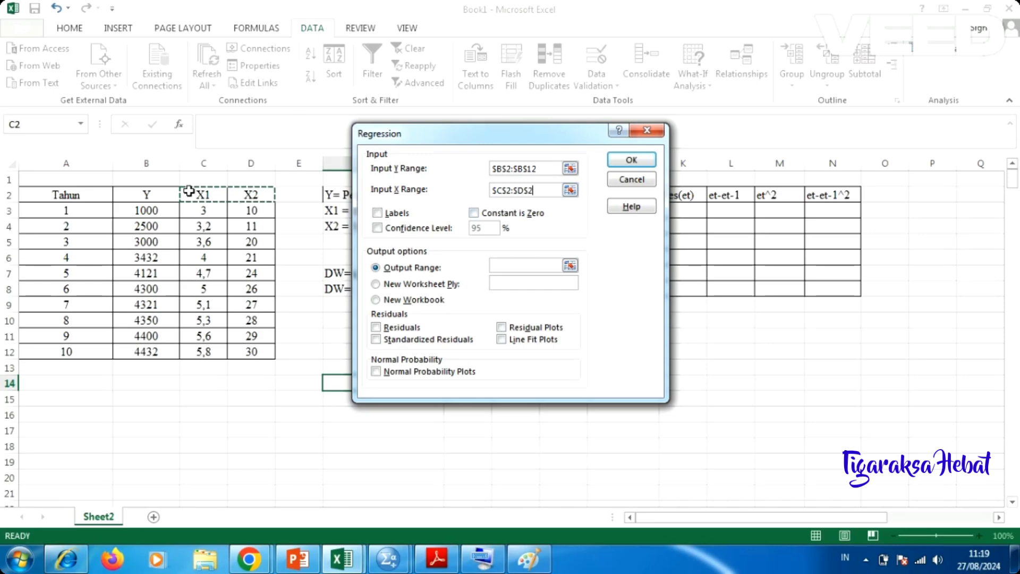
key("shift+Down")
key("shift+Down")
key("shift+Down")
key("shift+Down")
key("shift+Down")
key("shift+Down")
key("shift+Down")
key("shift+Down")
key("shift+Down")
key("shift+Down")
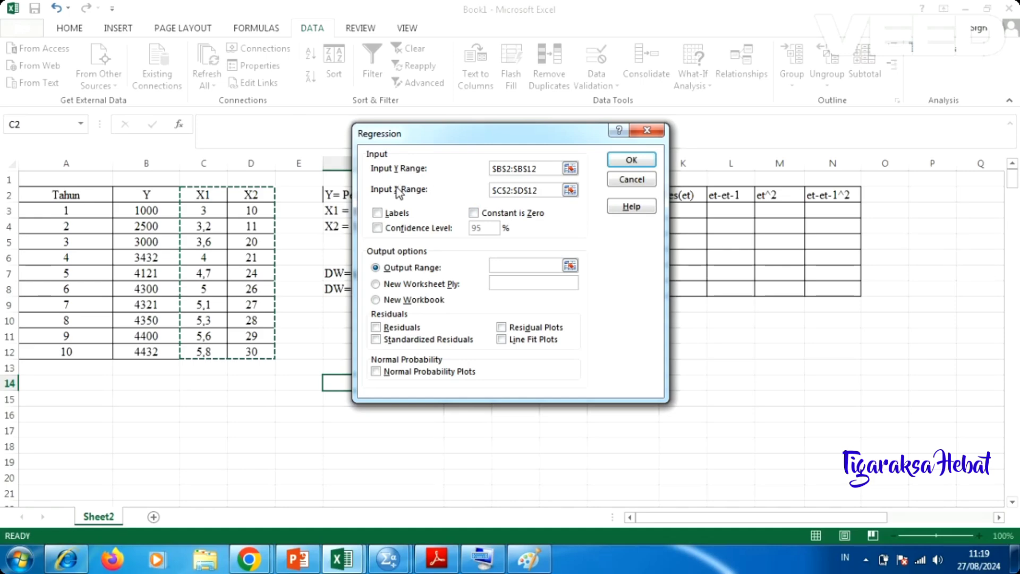
- Turn on Labels, the 95% Confidence Level and Residuals for the regression
left_click(378, 213)
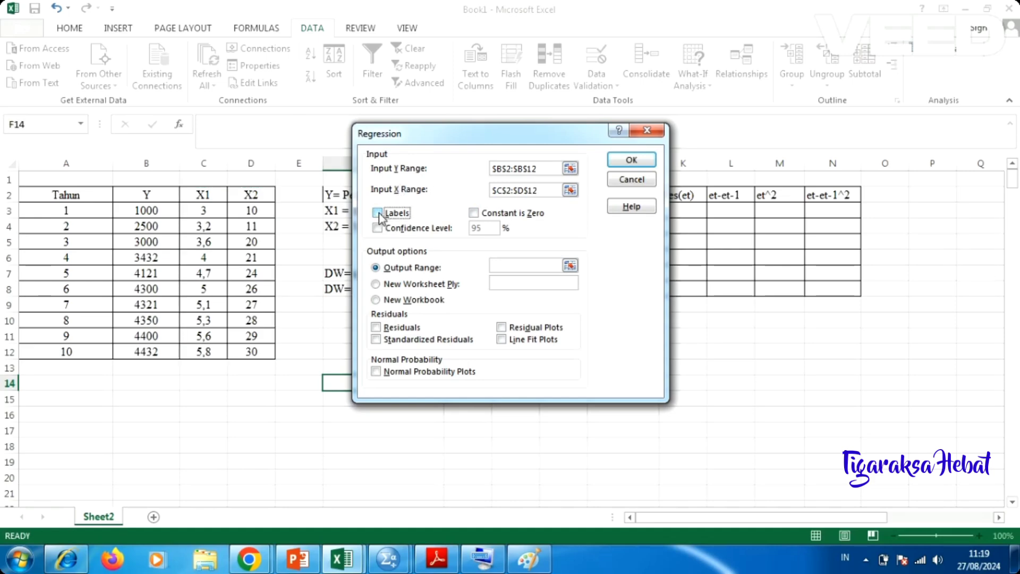
left_click(378, 213)
left_click(378, 228)
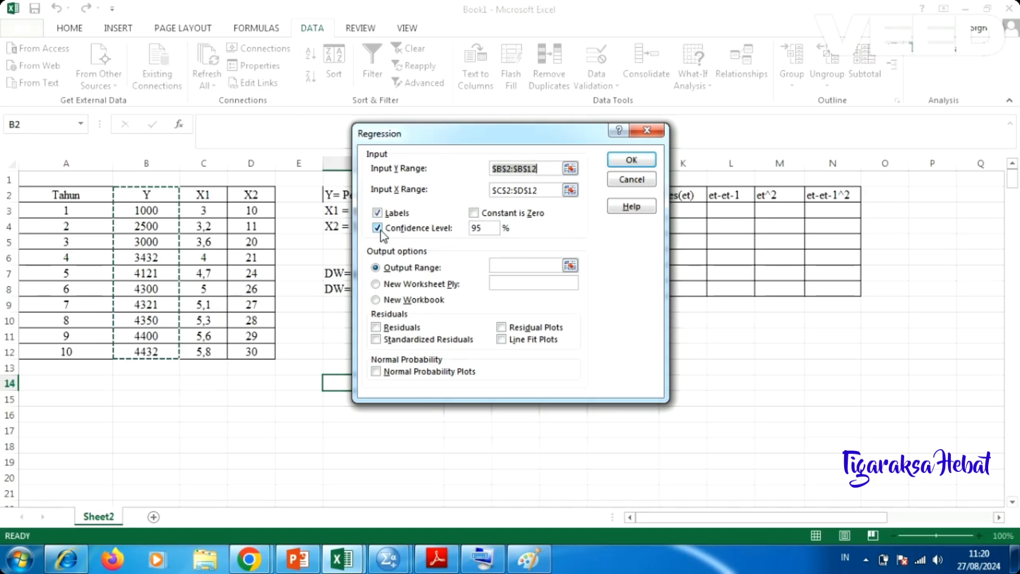
left_click(376, 327)
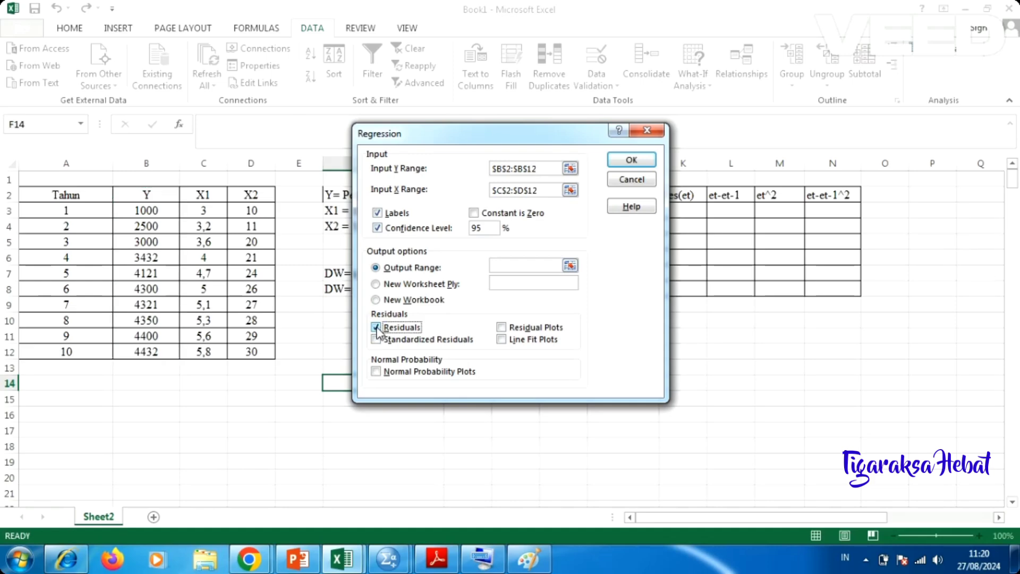
- Set the regression's Output Range to $A$14 and run the analysis
left_click(517, 265)
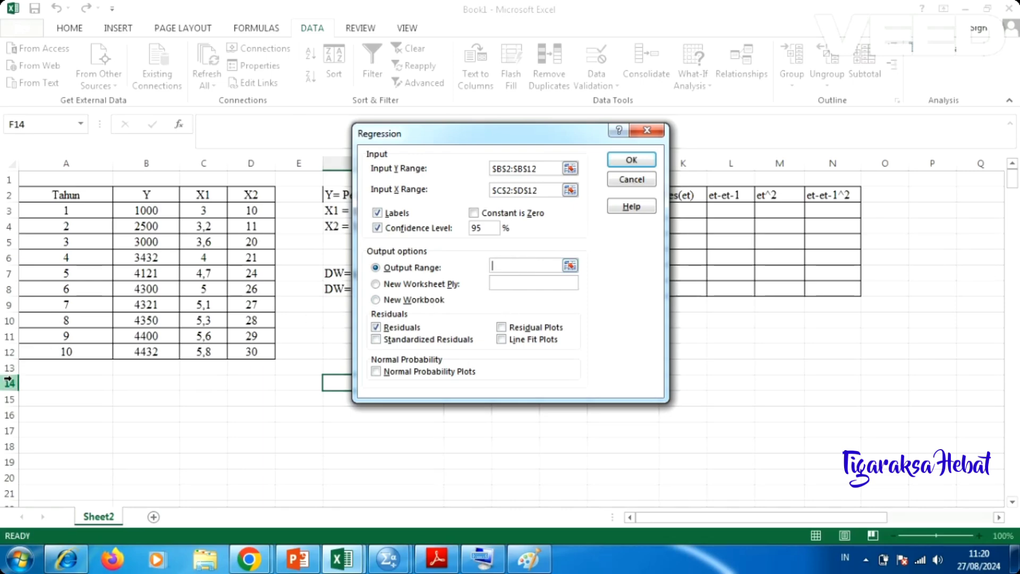
left_click(41, 382)
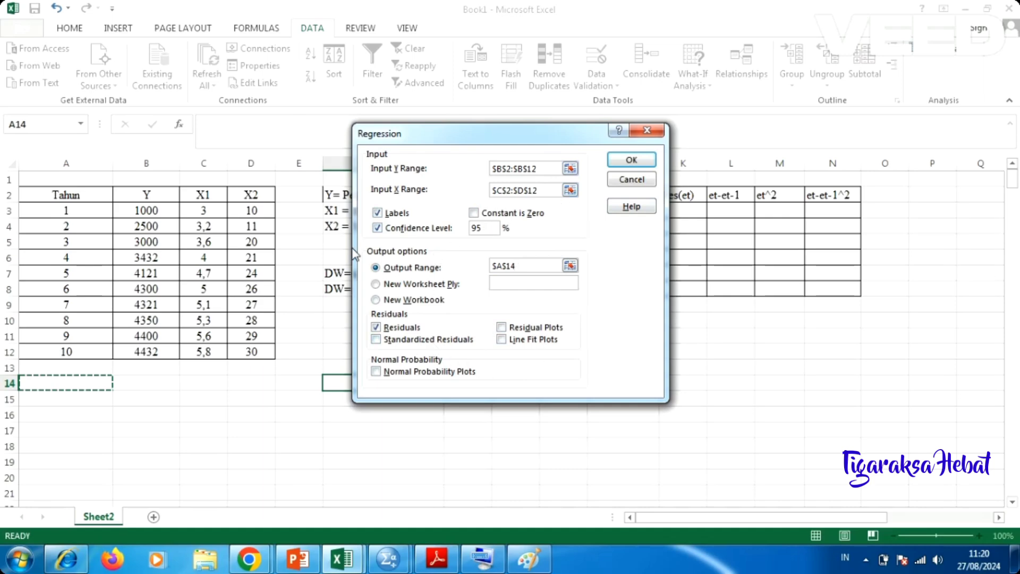
left_click(628, 161)
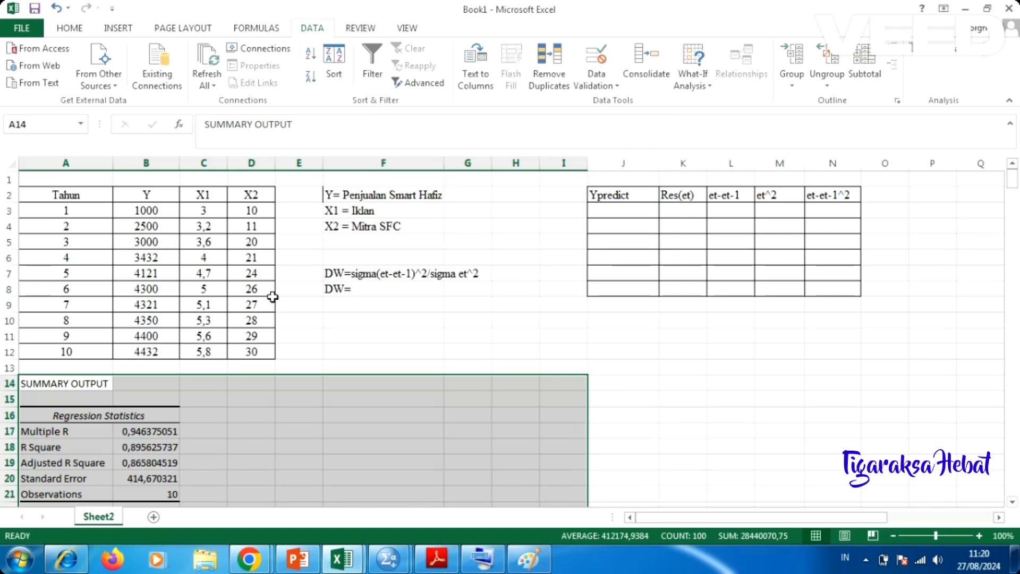
- Examine the regression statistics, ANOVA, coefficients and residual output below the data table
scroll(243, 378, "down", 5)
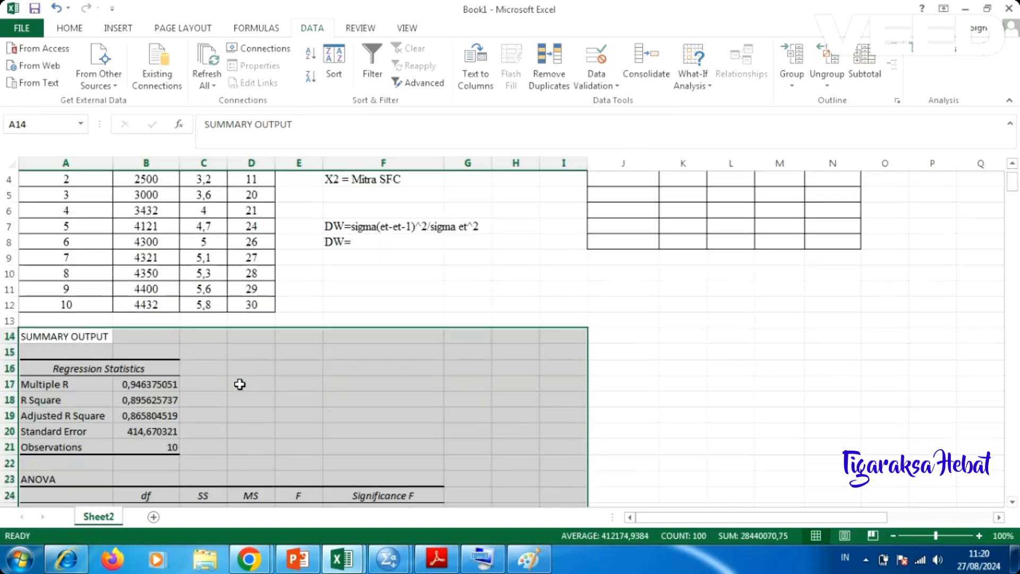
scroll(255, 276, "up", 2)
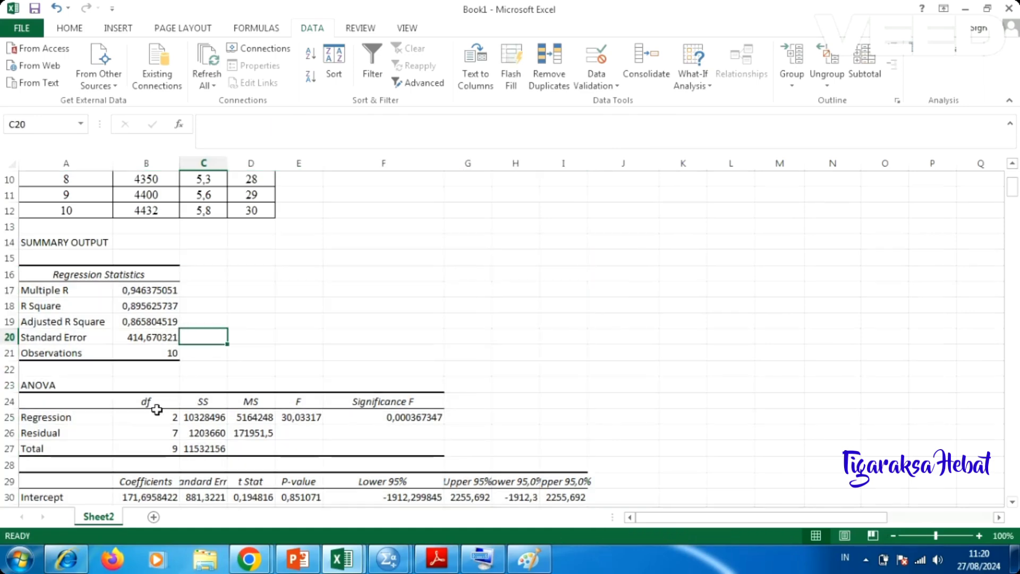
scroll(138, 398, "down", 3)
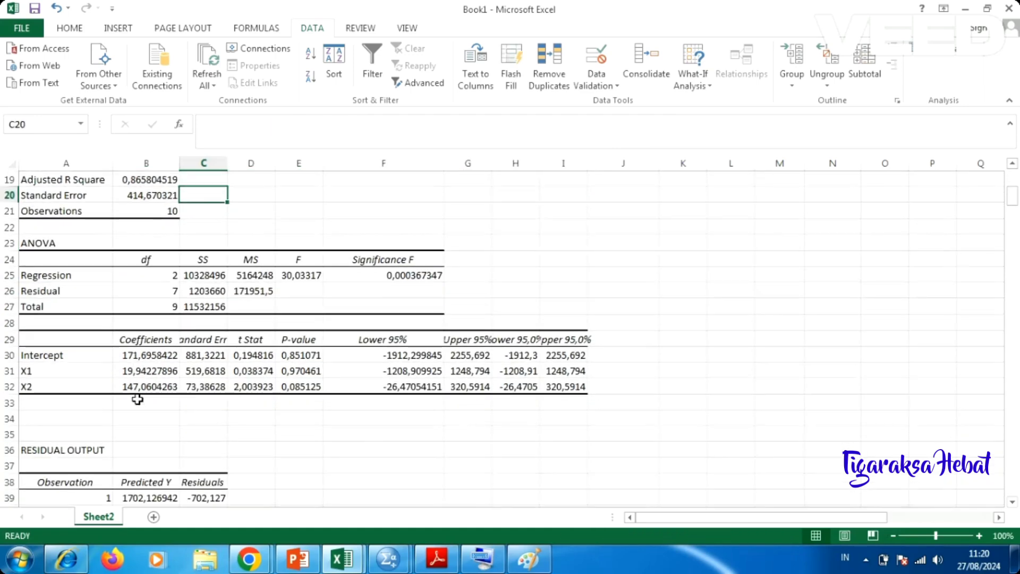
scroll(186, 425, "down", 4)
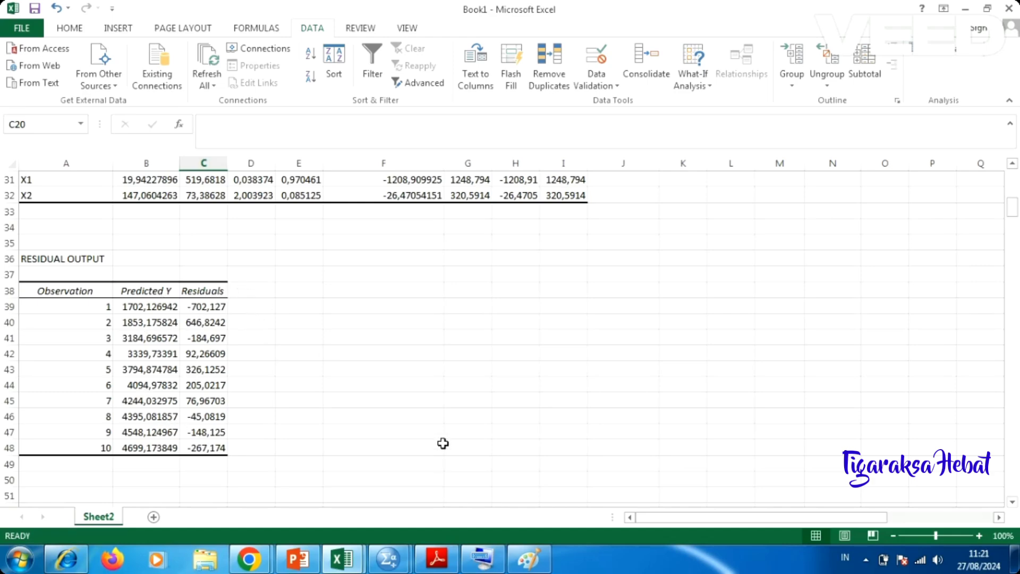
scroll(431, 439, "up", 8)
scroll(431, 438, "up", 2)
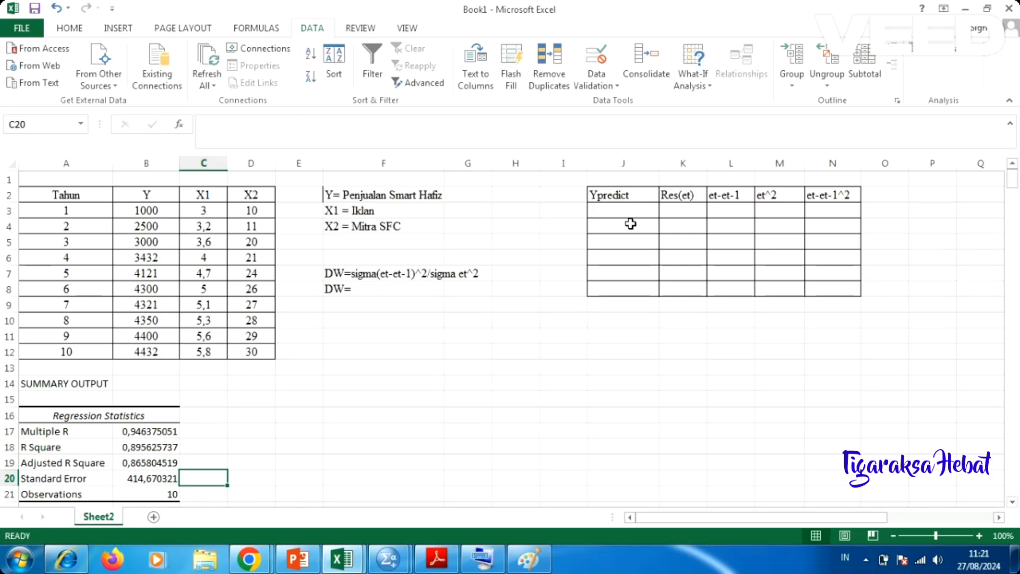
- Examine the Durbin-Watson helper table in J2:N8, going through its columns from Ypredict to et-et-1^2
left_click(611, 194)
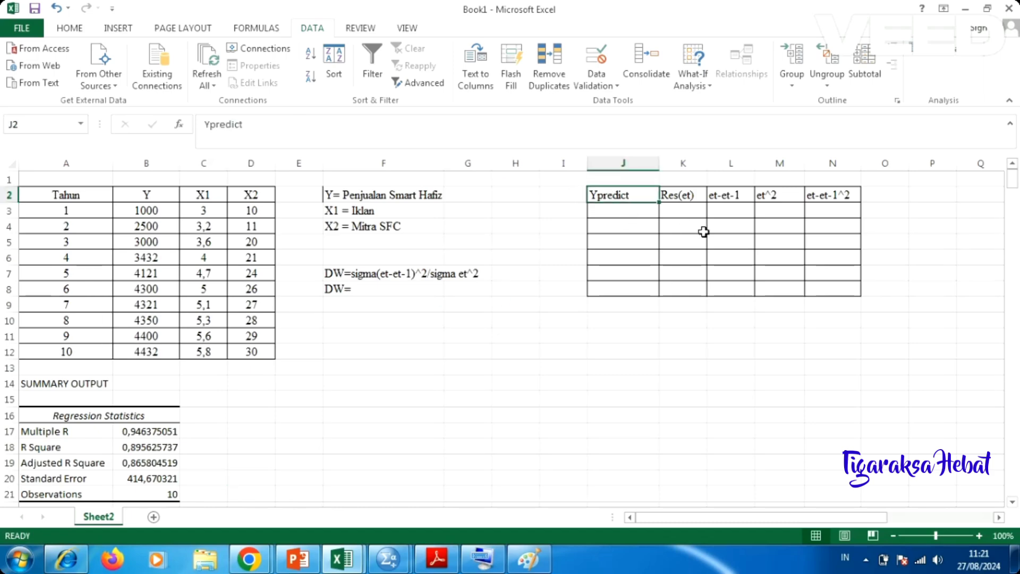
key("shift+Right")
key("shift+Right")
key("shift+Right")
key("shift+Right")
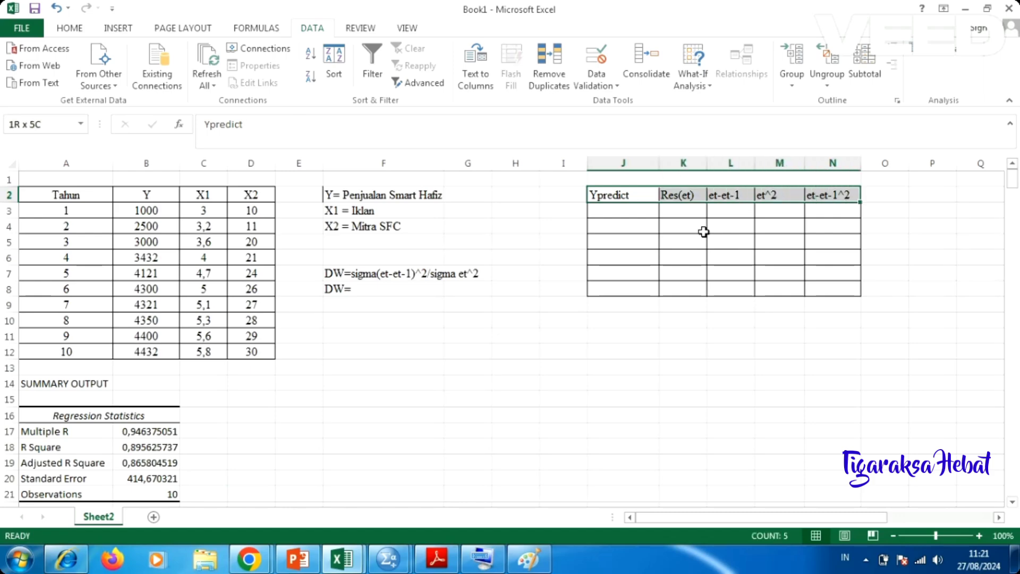
key("shift+Down")
key("shift+Down")
key("shift+Down")
key("shift+Down")
key("shift+Down")
key("shift+Down")
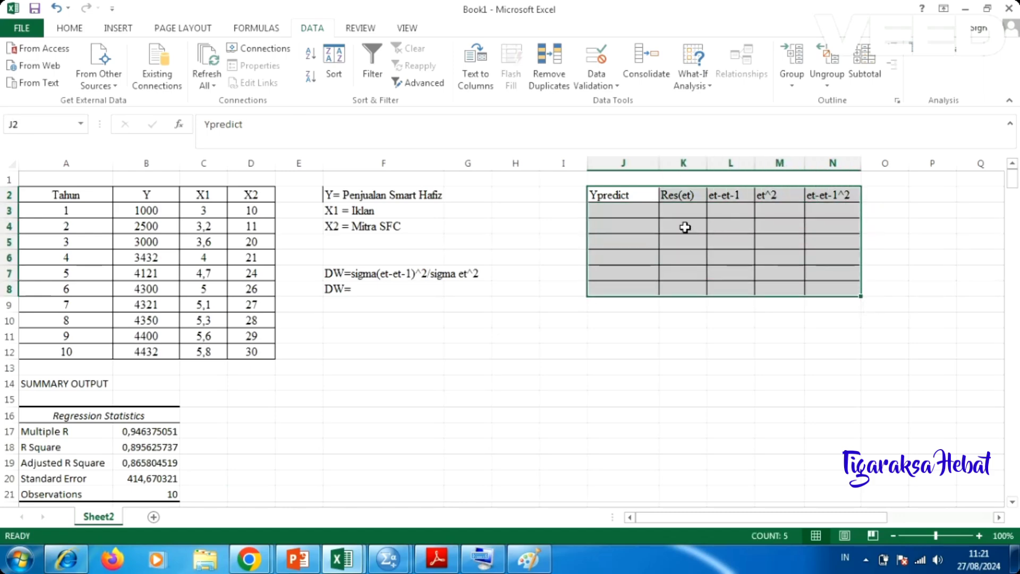
left_click(681, 226)
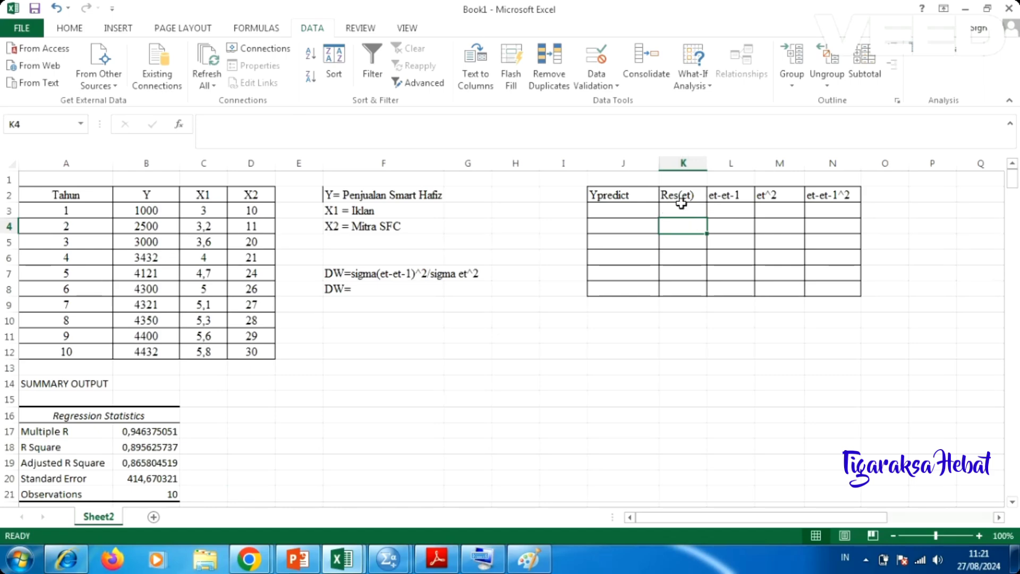
left_click(726, 205)
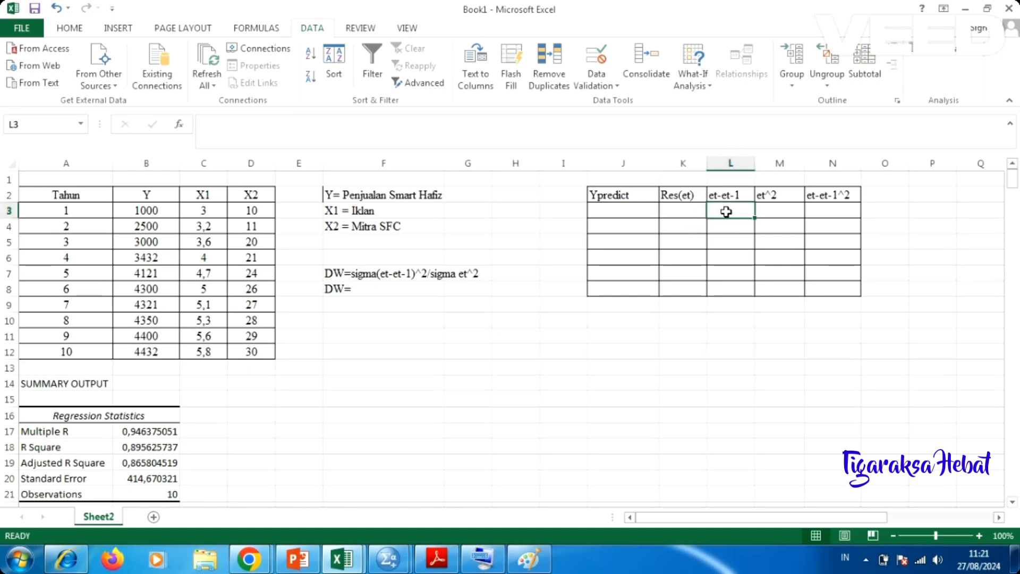
left_click(779, 210)
left_click(846, 214)
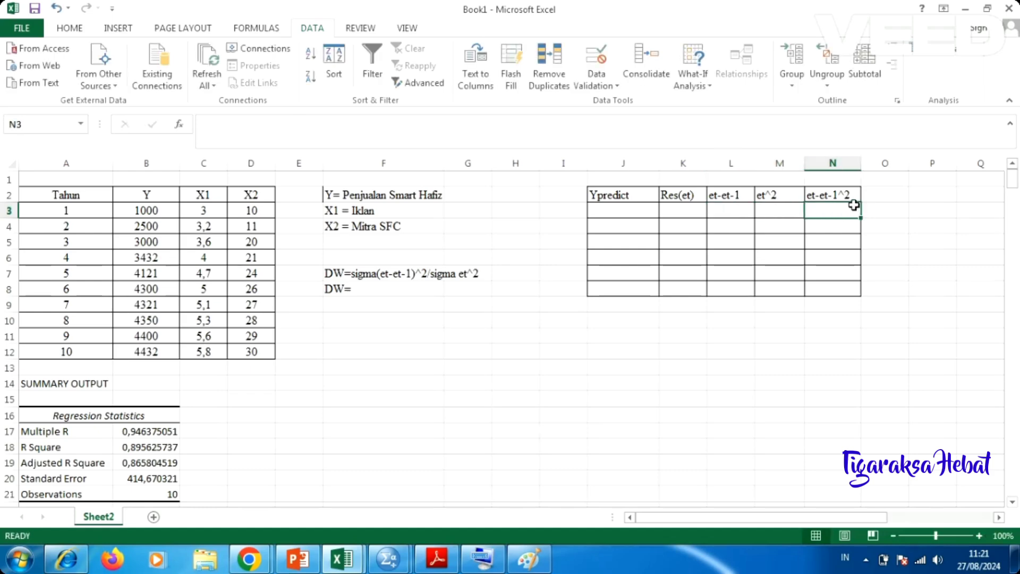
- Copy the Predicted Y and Residuals values in B39:C48 of the residual output
scroll(351, 419, "down", 15)
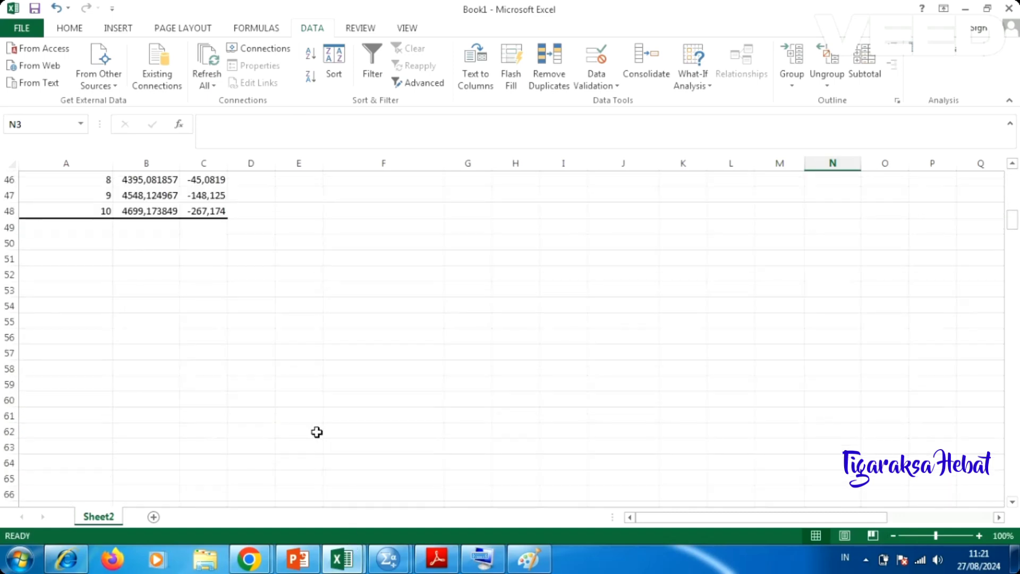
scroll(317, 433, "up", 4)
left_click(126, 260)
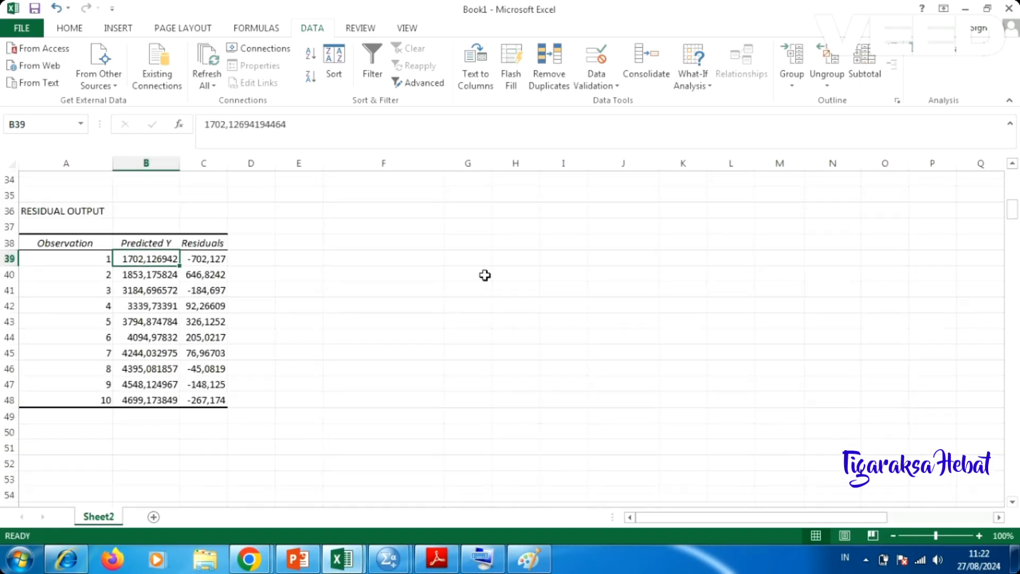
key("shift+Right")
key("shift+Down")
key("shift+Down")
key("shift+Down")
key("shift+Down")
key("shift+Down")
key("shift+Down")
key("shift+Down")
key("shift+Down")
key("shift+Down")
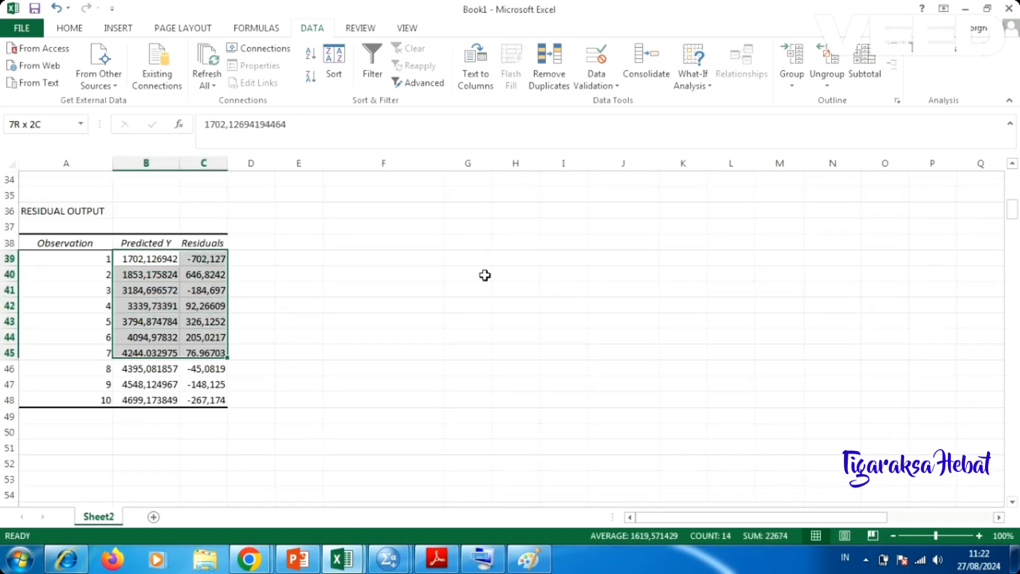
key("shift+Down")
key("shift+Up")
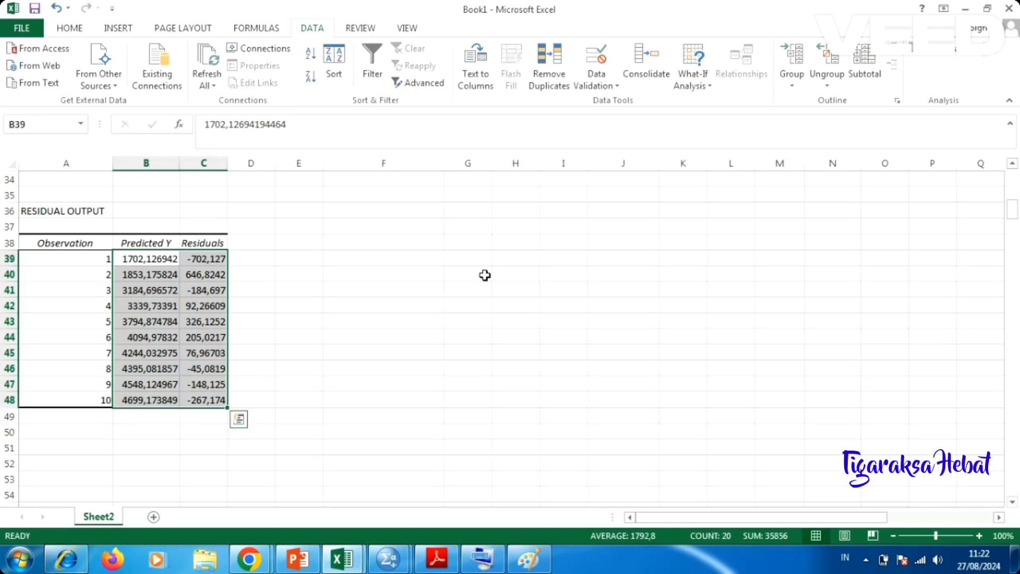
left_click(64, 31)
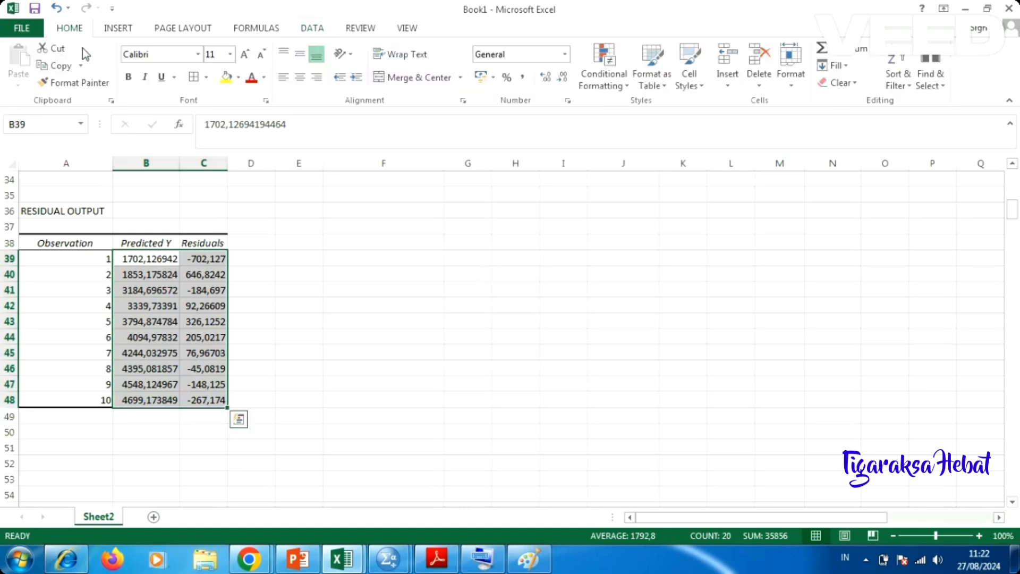
left_click(64, 69)
- Paste the copied predictions and residuals as values only into the Ypredict and Res(et) columns, starting at J3
scroll(498, 257, "up", 11)
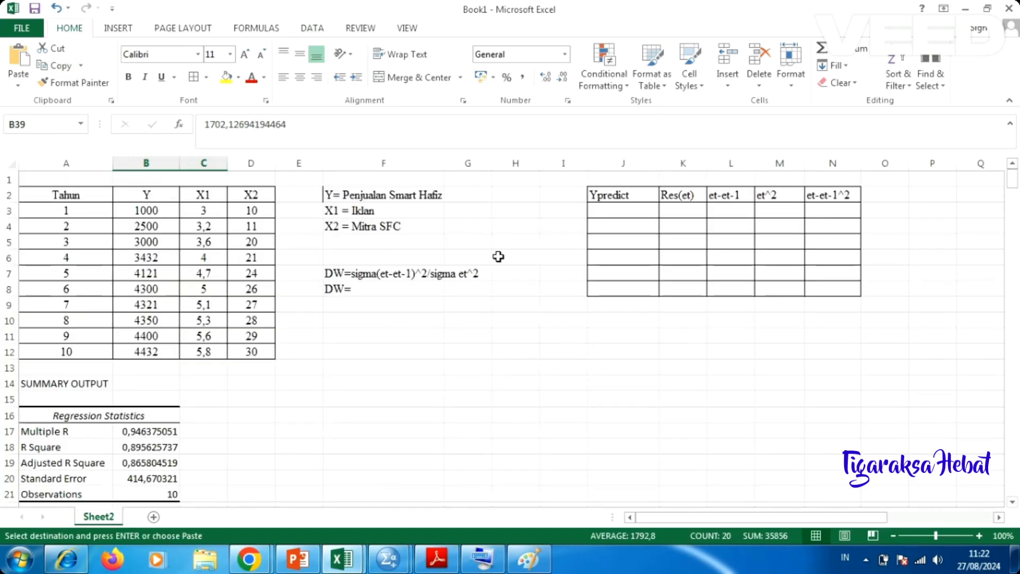
left_click(595, 211)
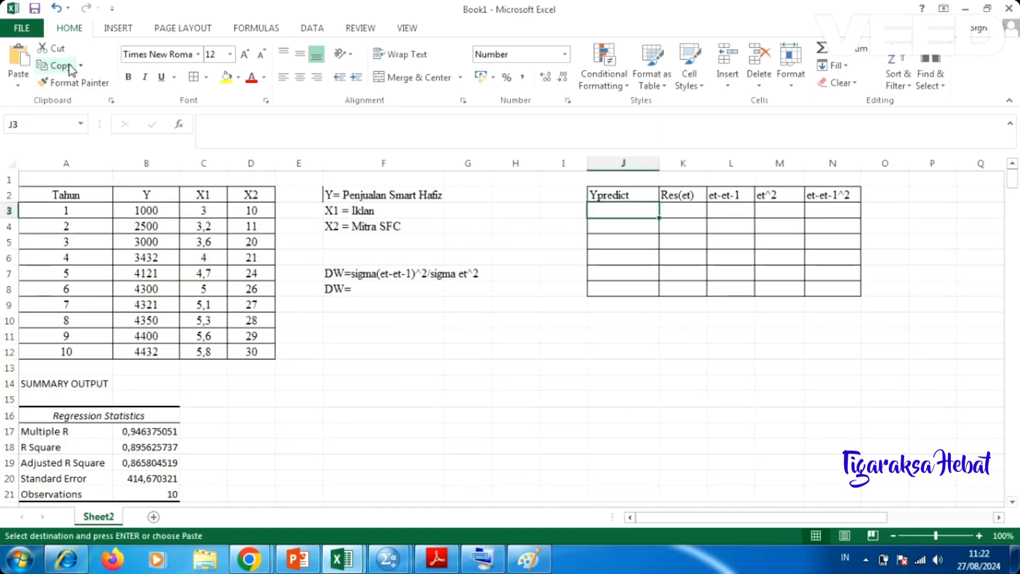
left_click(21, 86)
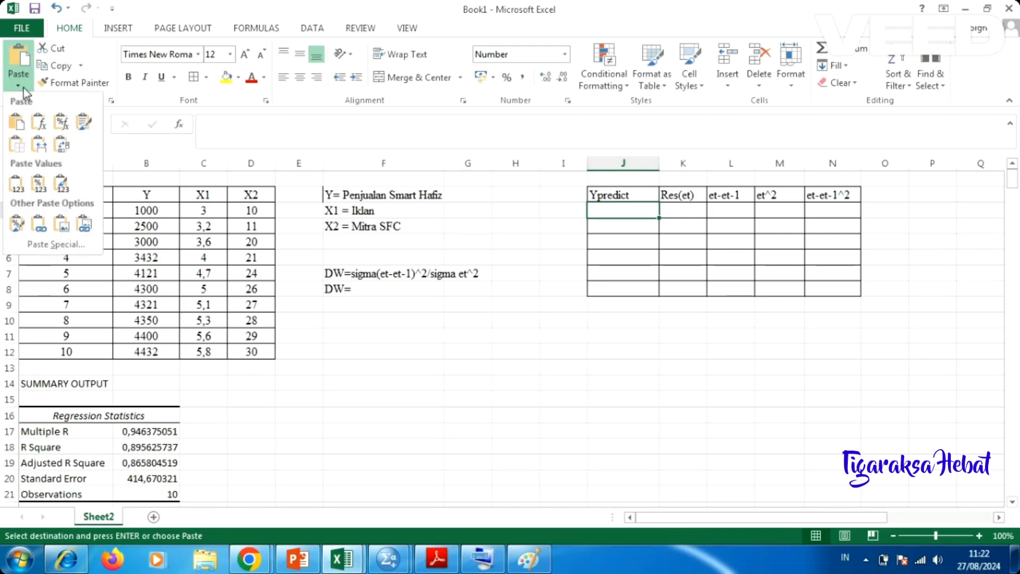
left_click(16, 185)
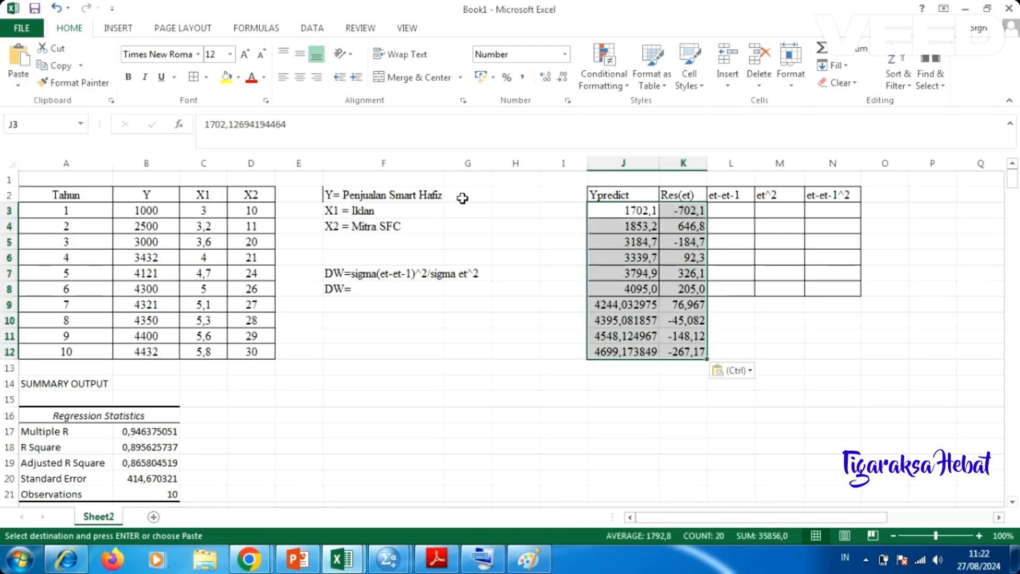
- Apply borders to all cells of the helper table range J3:N12
key("shift+Right")
key("shift+Right")
key("shift+Right")
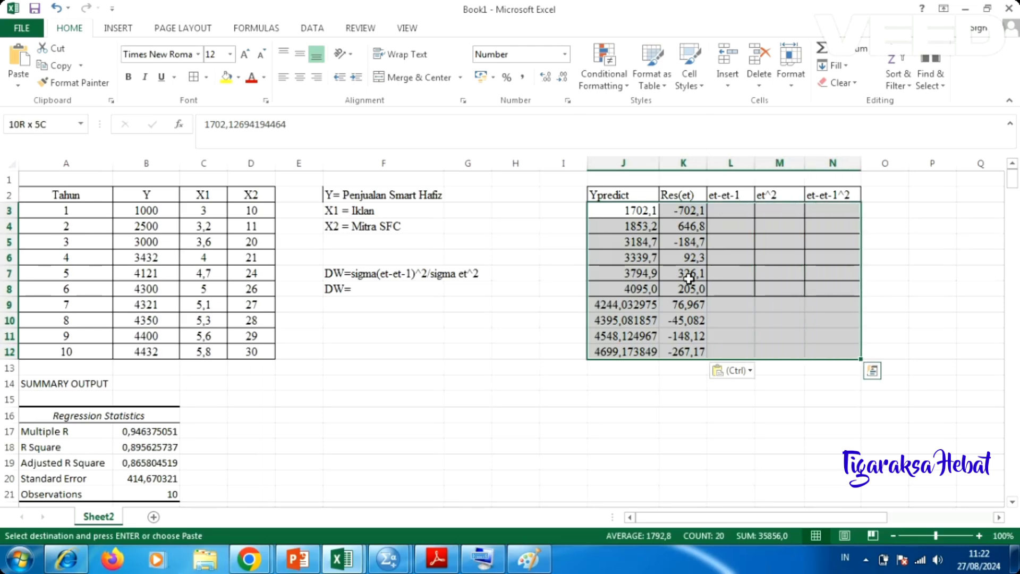
left_click(194, 77)
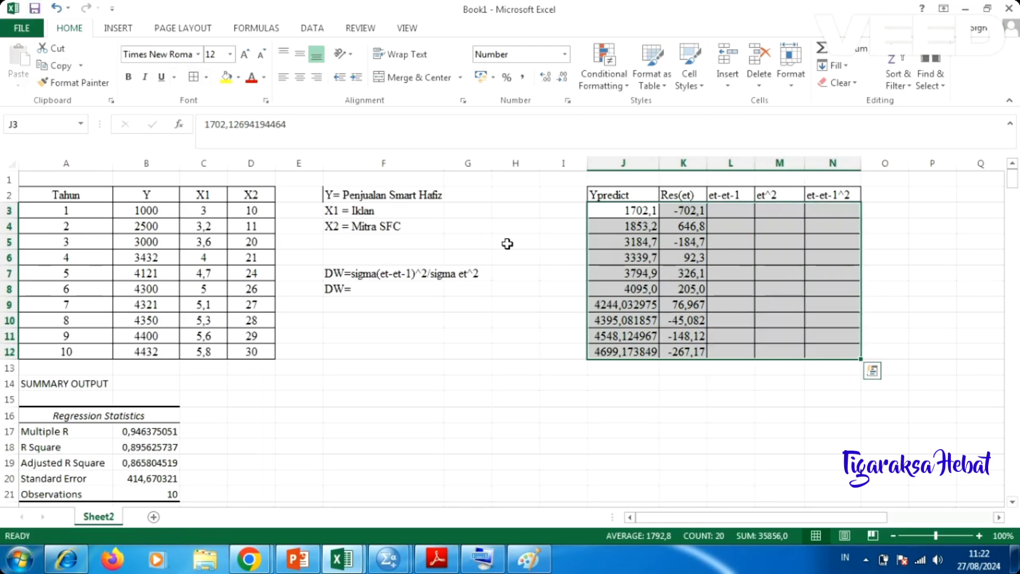
left_click(724, 400)
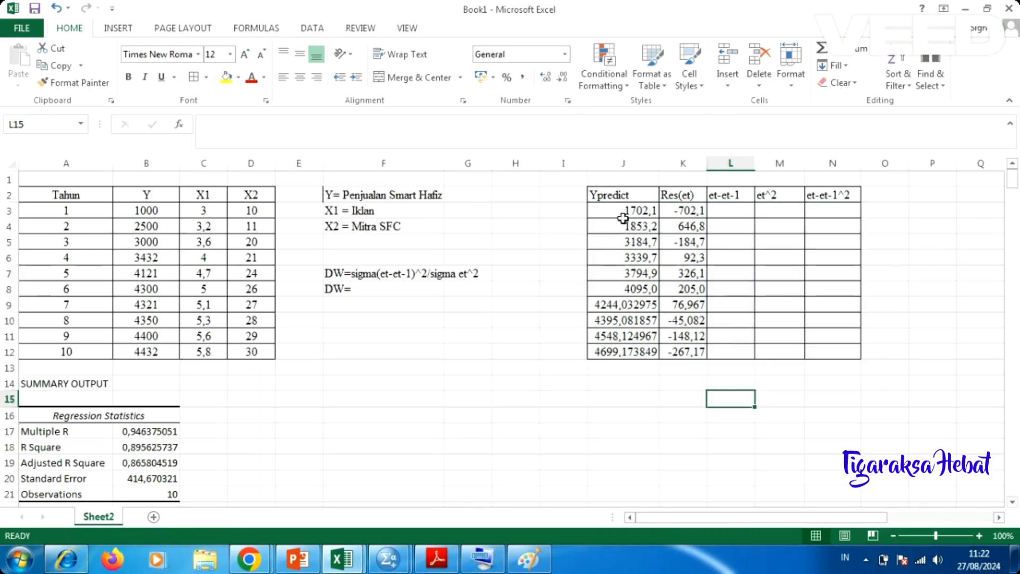
- Format the helper table range J3:N12 as numbers with one decimal place
double_click(609, 209)
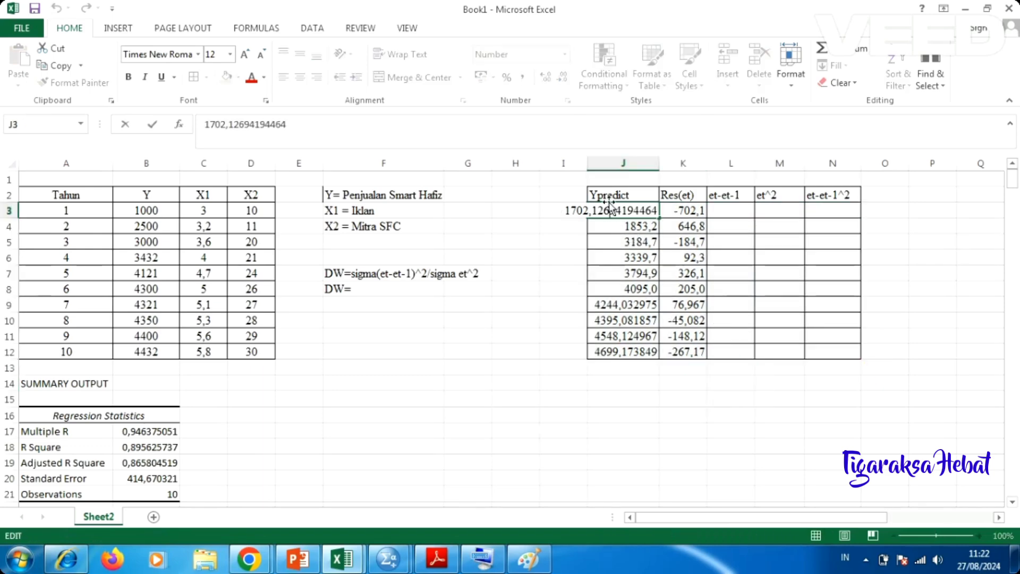
left_click(669, 445)
left_click(631, 351)
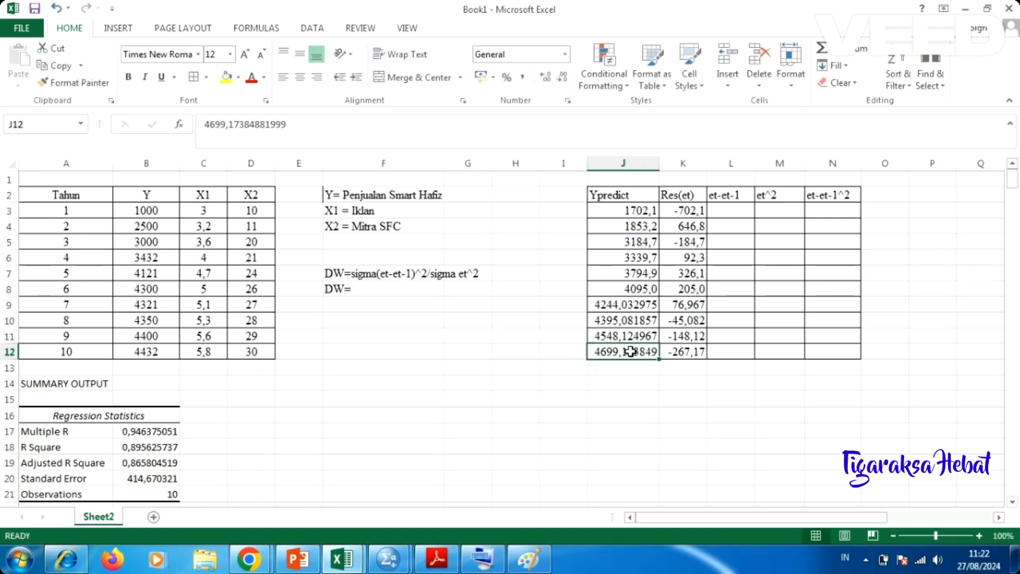
key("shift+Right")
key("shift+Right")
key("shift+Right")
key("shift+Right")
key("shift+Up")
key("shift+Up")
key("shift+Up")
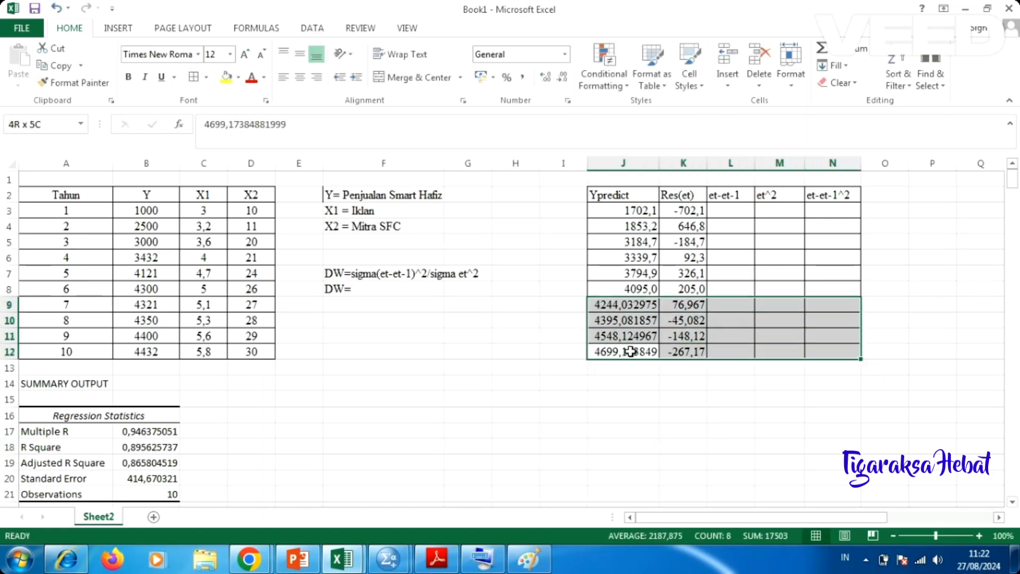
key("shift+Up")
key("shift+Up")
key("shift+Up")
key("shift+Up")
key("shift+Up")
key("shift+Up")
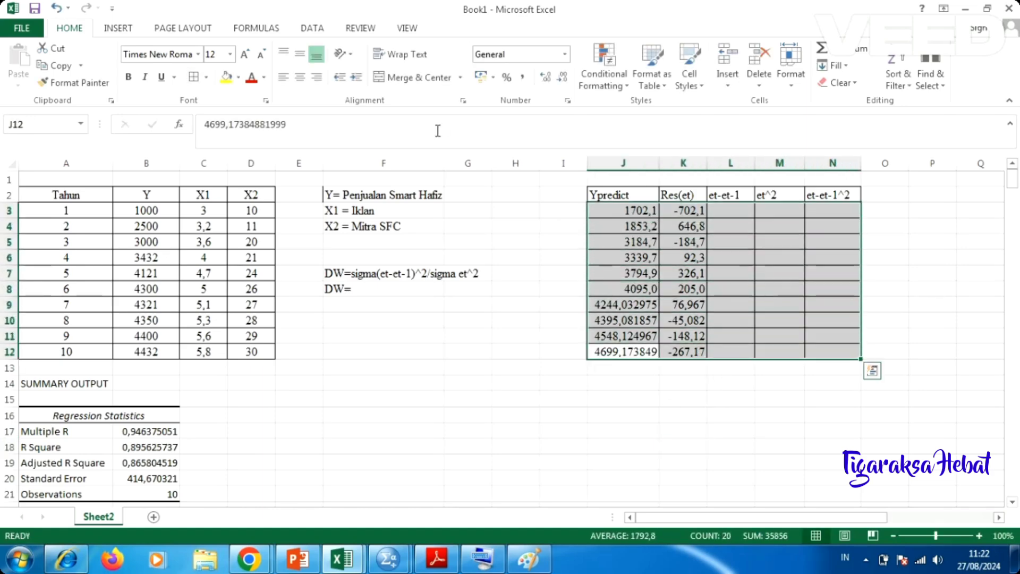
left_click(561, 79)
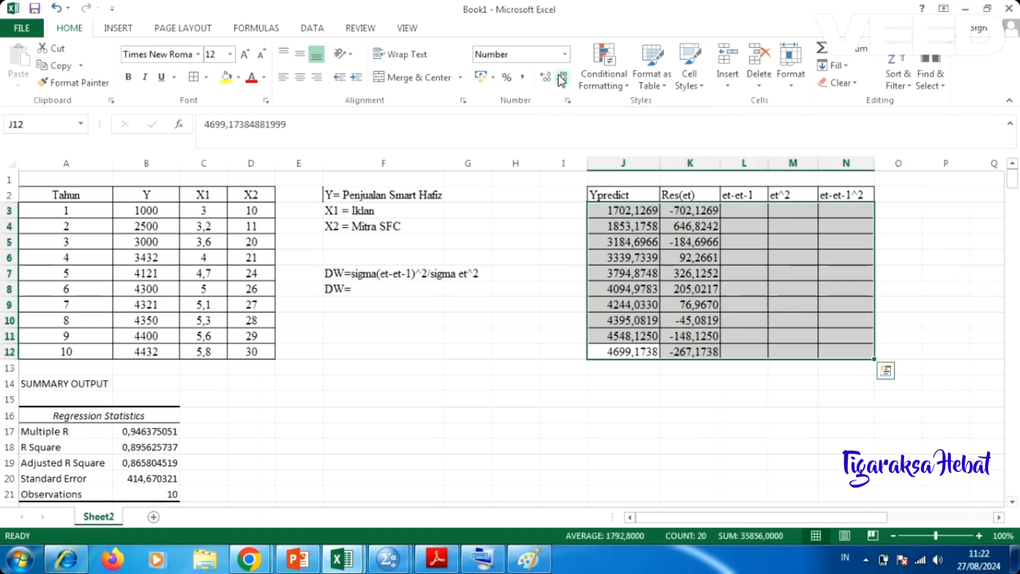
double_click(562, 79)
left_click(562, 79)
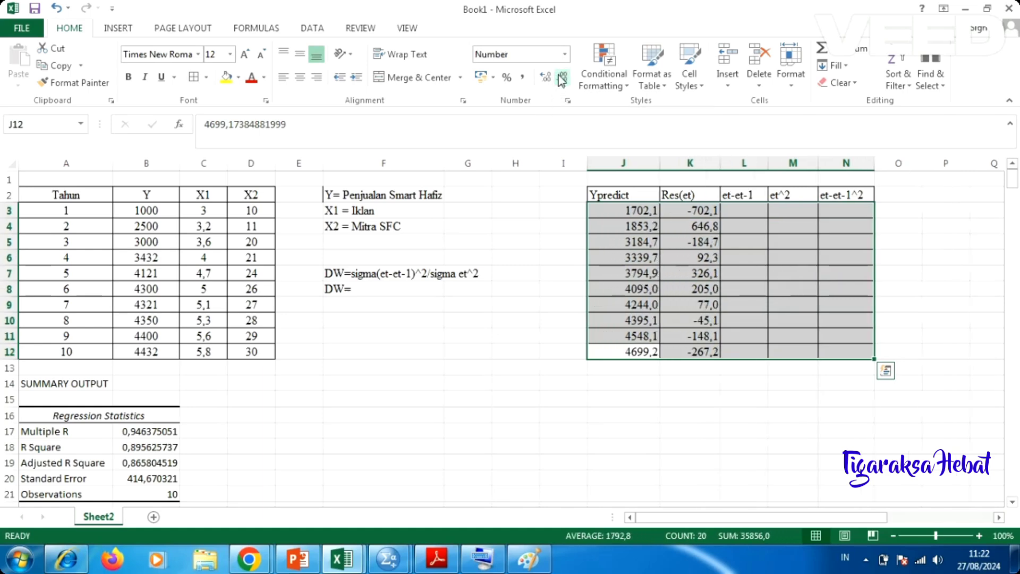
left_click(787, 443)
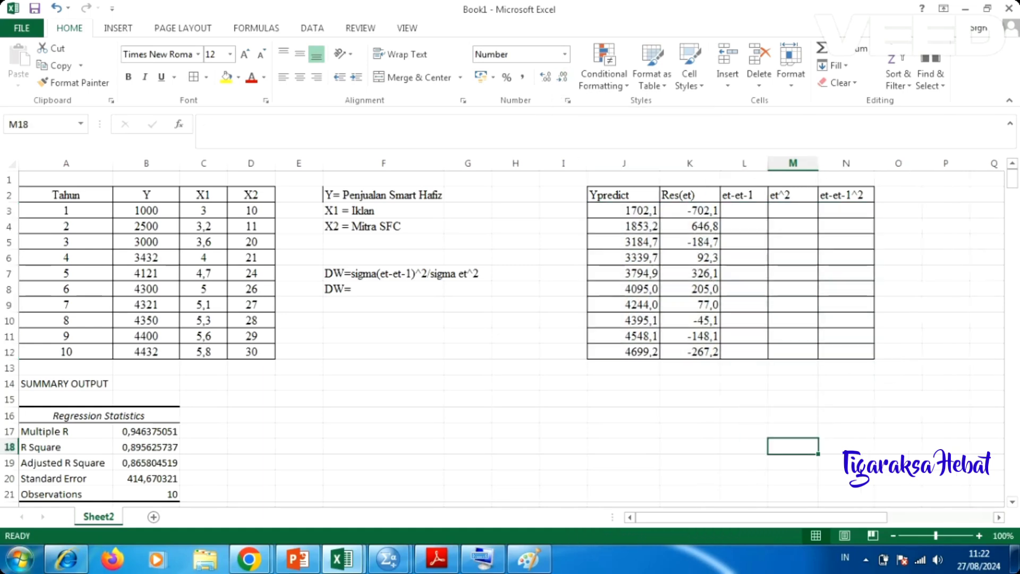
- Enter the formula =K4-K3 in cell L4 of the et-et-1 column
left_click(740, 230)
type("=")
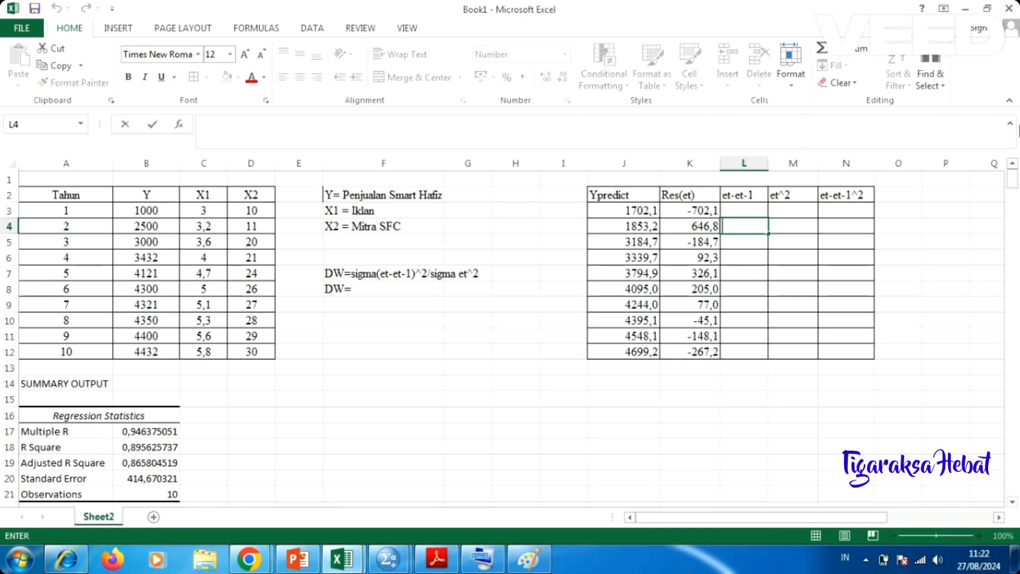
type("=")
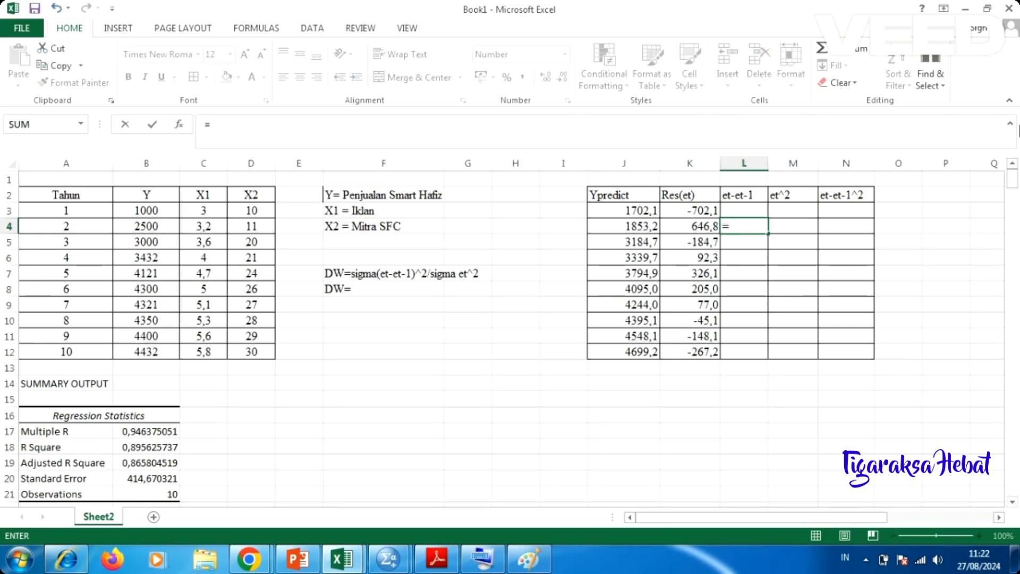
left_click(703, 227)
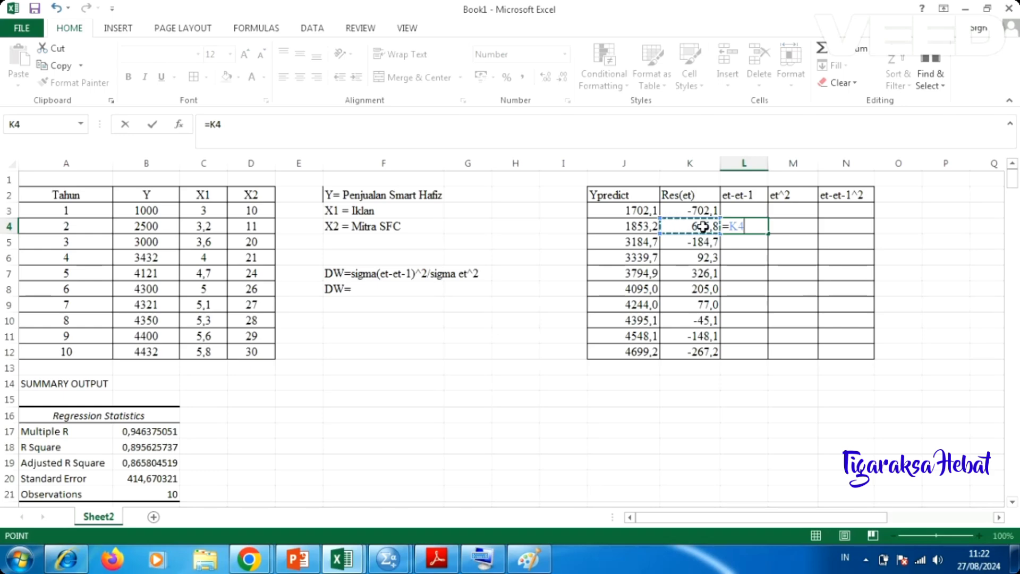
type("-")
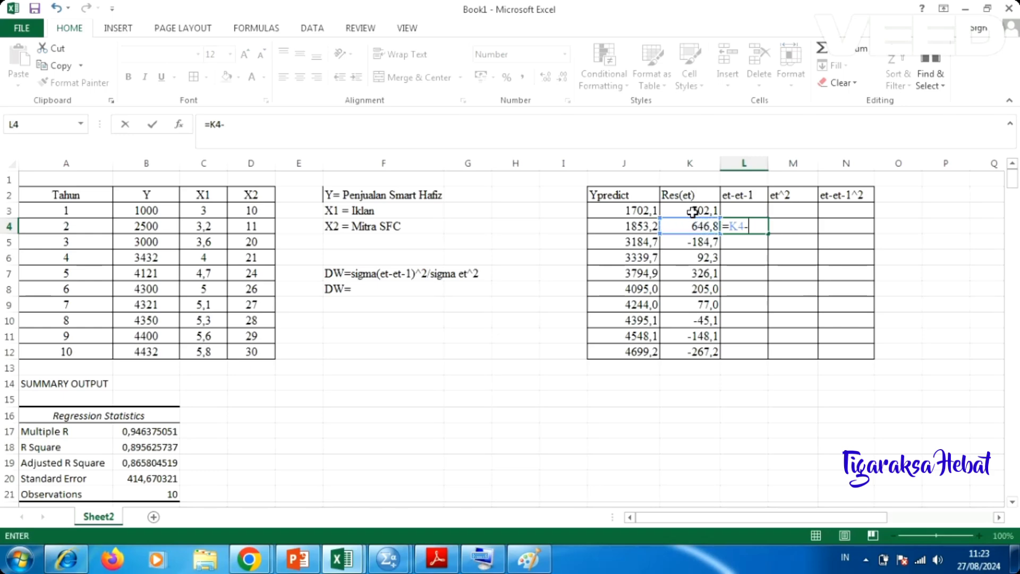
left_click(692, 211)
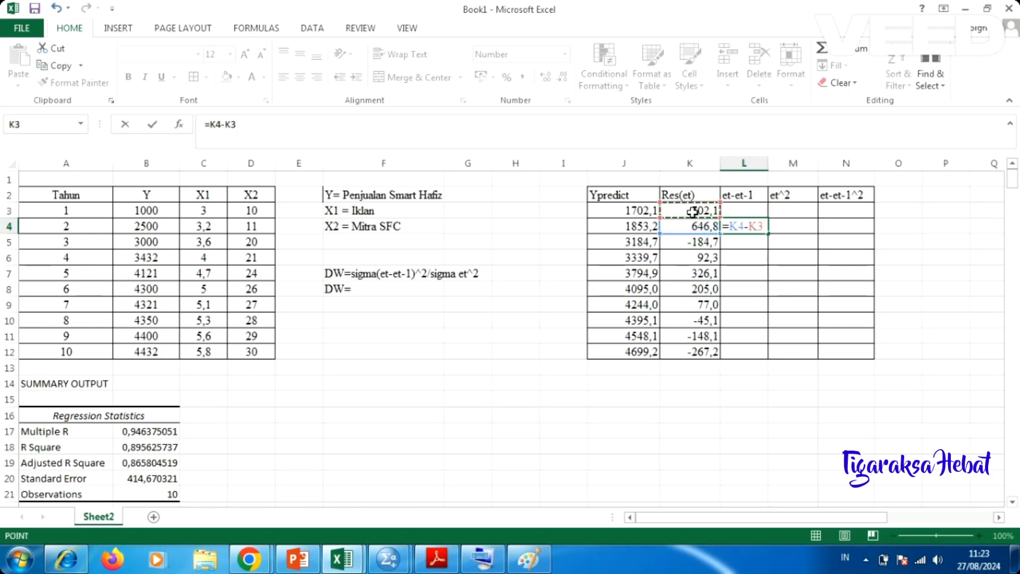
key("Return")
- Reopen the formula in L4 and rebuild it as =K4-K3
left_click(748, 226)
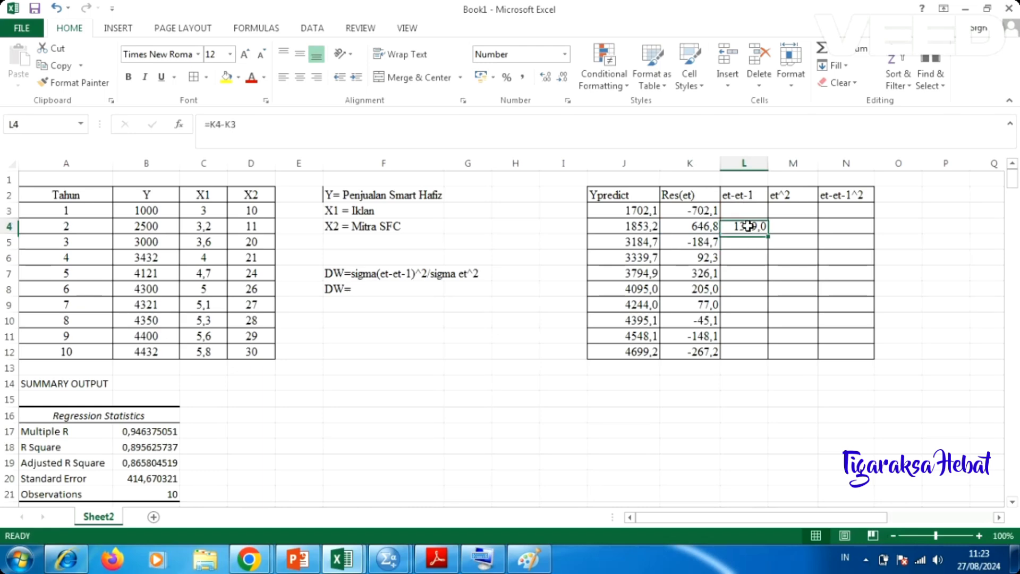
double_click(748, 226)
left_click(748, 255)
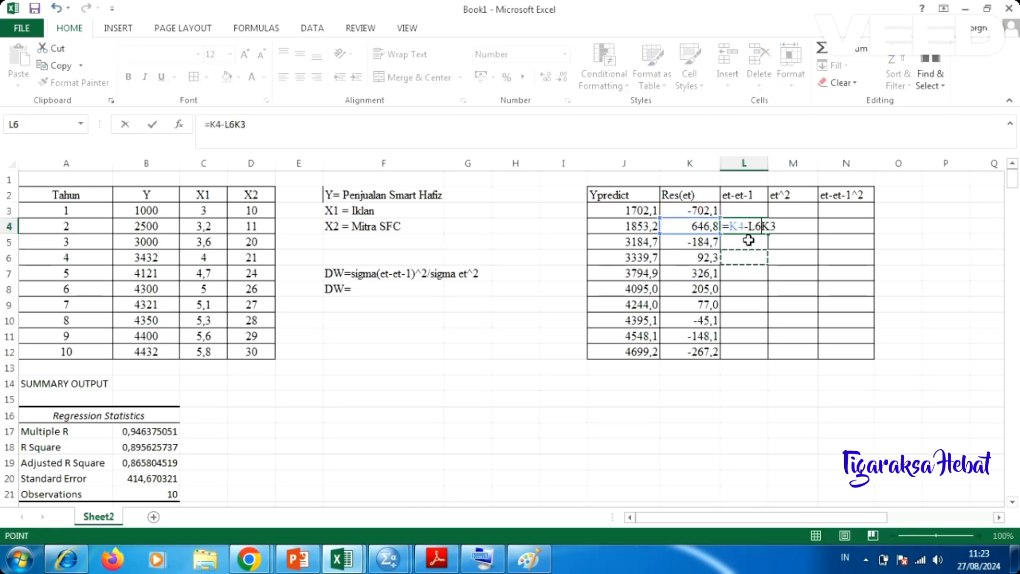
key("Escape")
type("=K3")
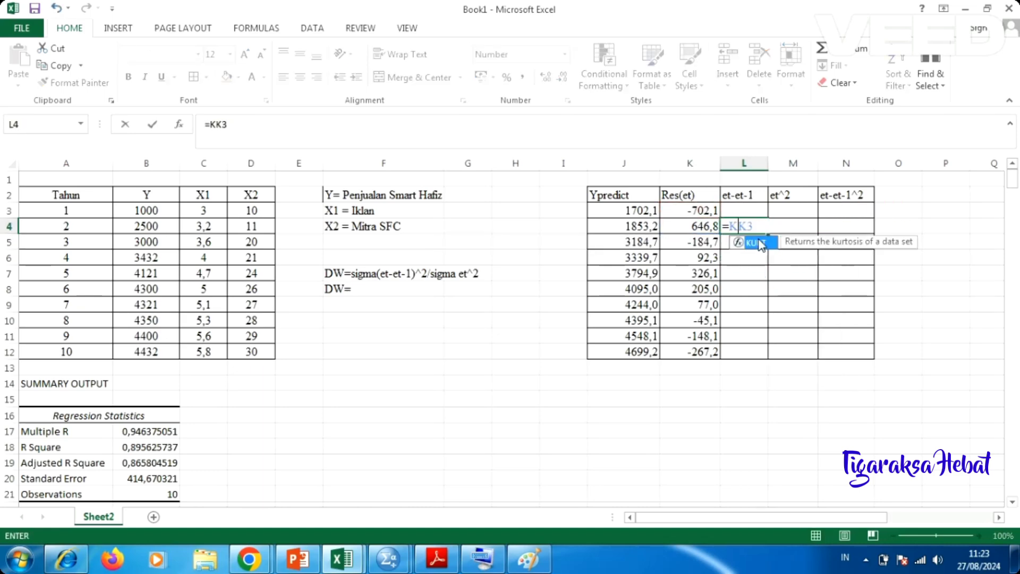
key("BackSpace")
key("BackSpace")
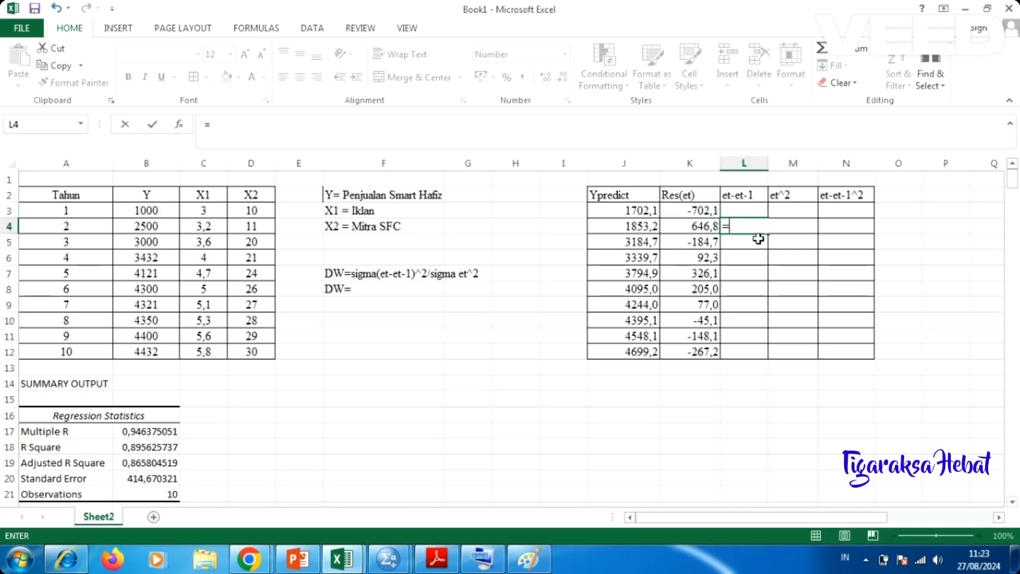
left_click(693, 226)
type("-")
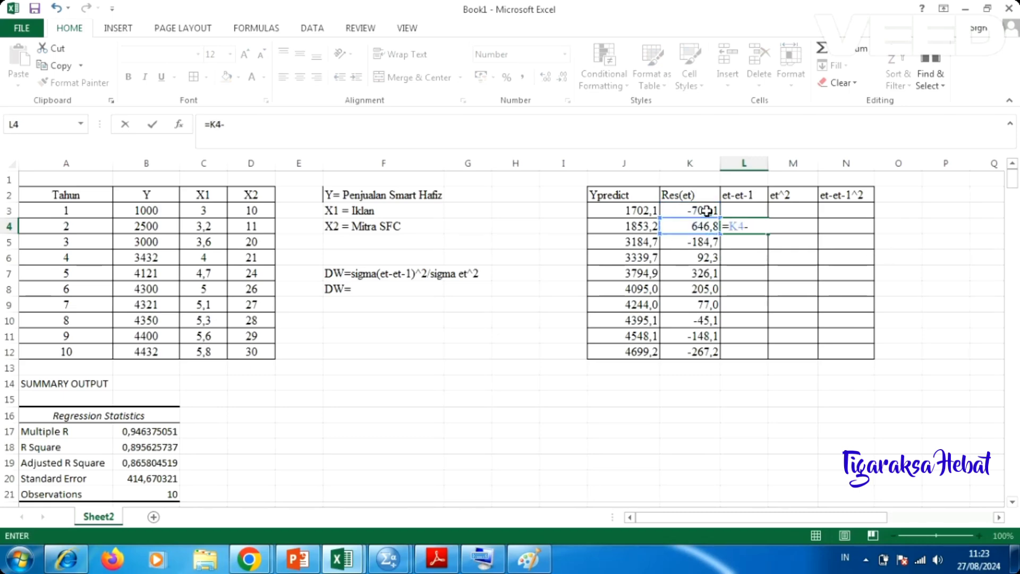
left_click(707, 211)
key("Return")
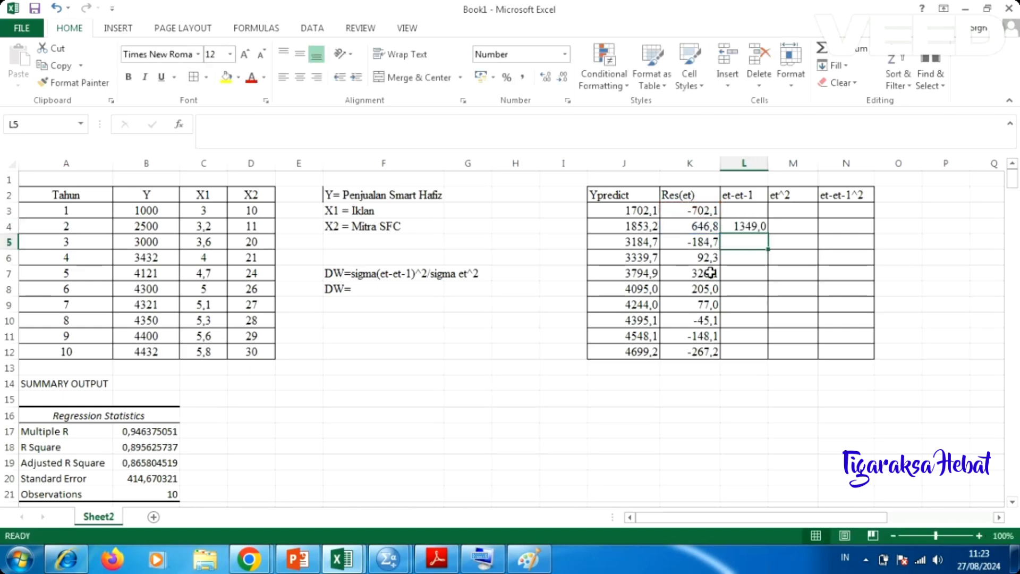
- Fill the residual difference formula from L4 down to L12
left_click(748, 224)
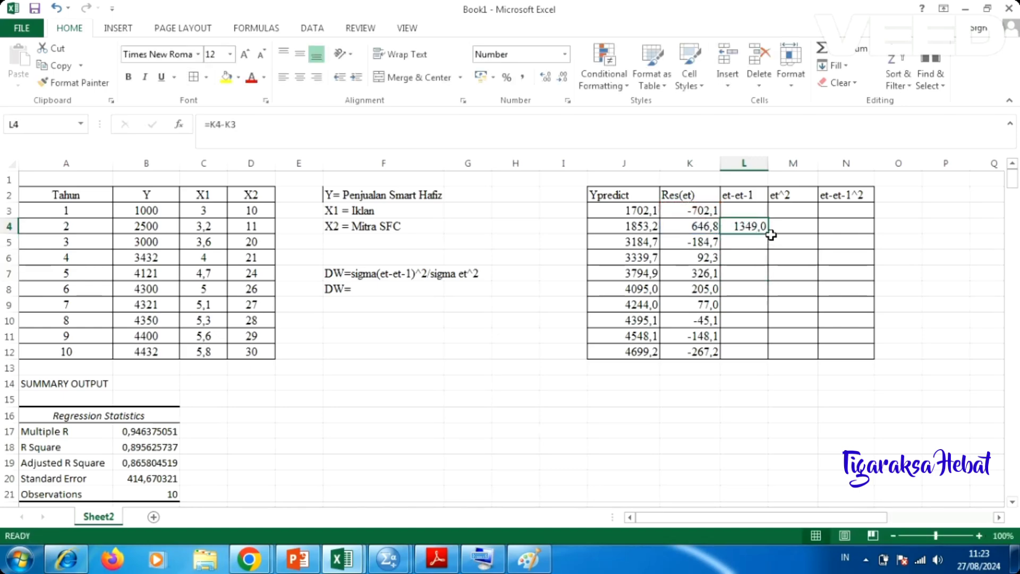
left_click_drag(770, 262, 770, 303)
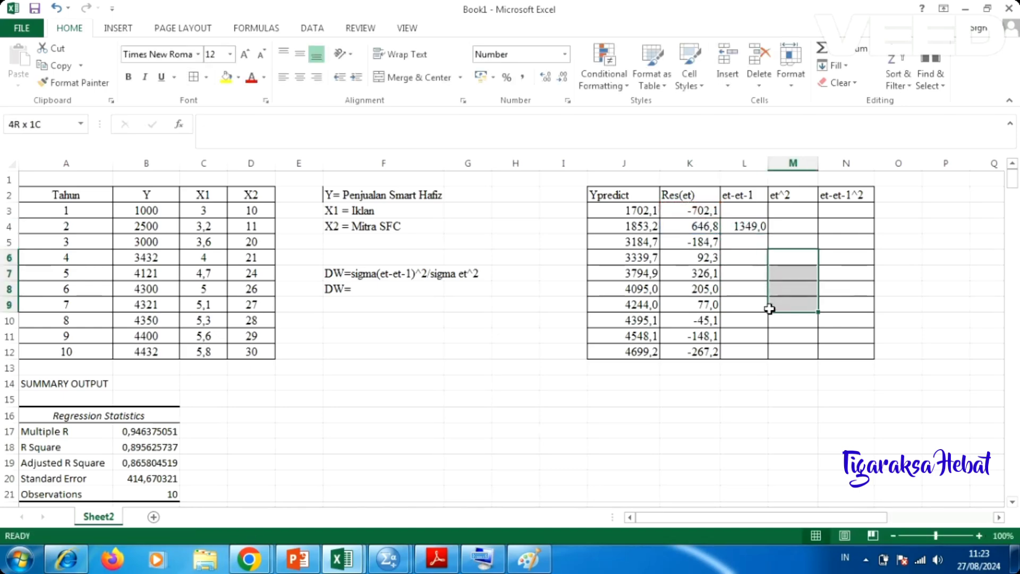
left_click(760, 228)
left_click_drag(770, 234, 760, 358)
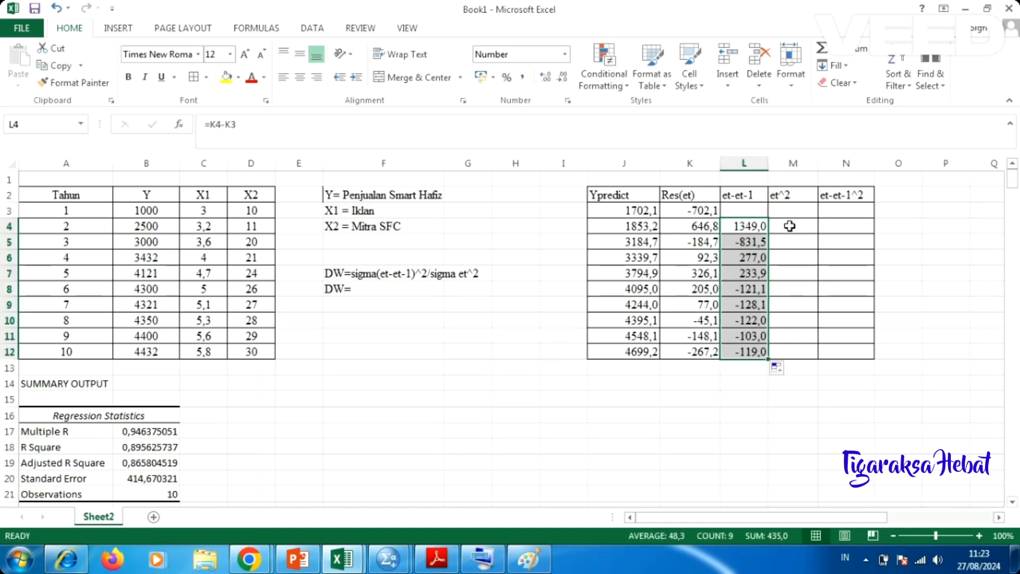
- Enter the formula =K3^2 in cell M3 of the et^2 column
left_click(787, 211)
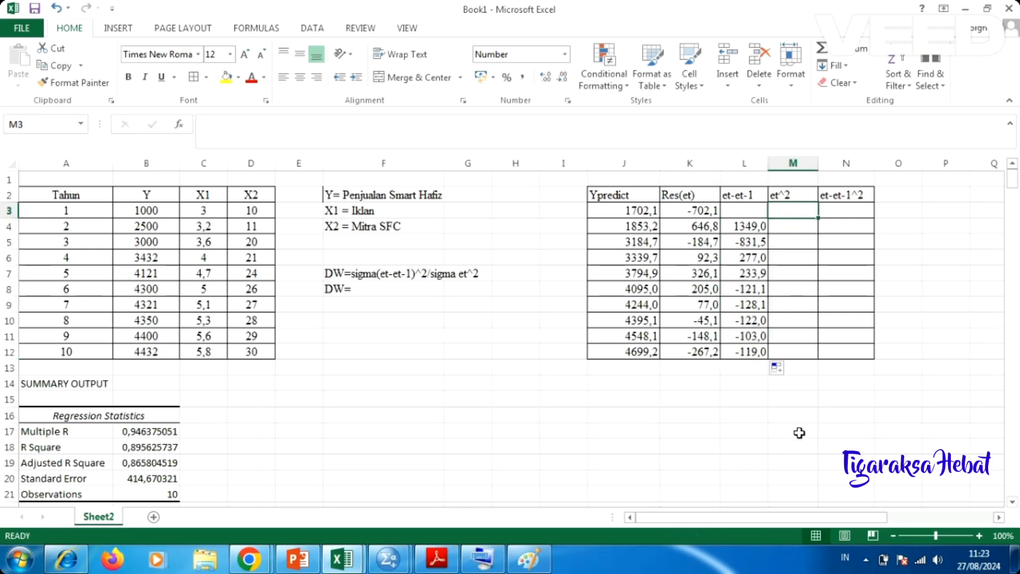
type("=")
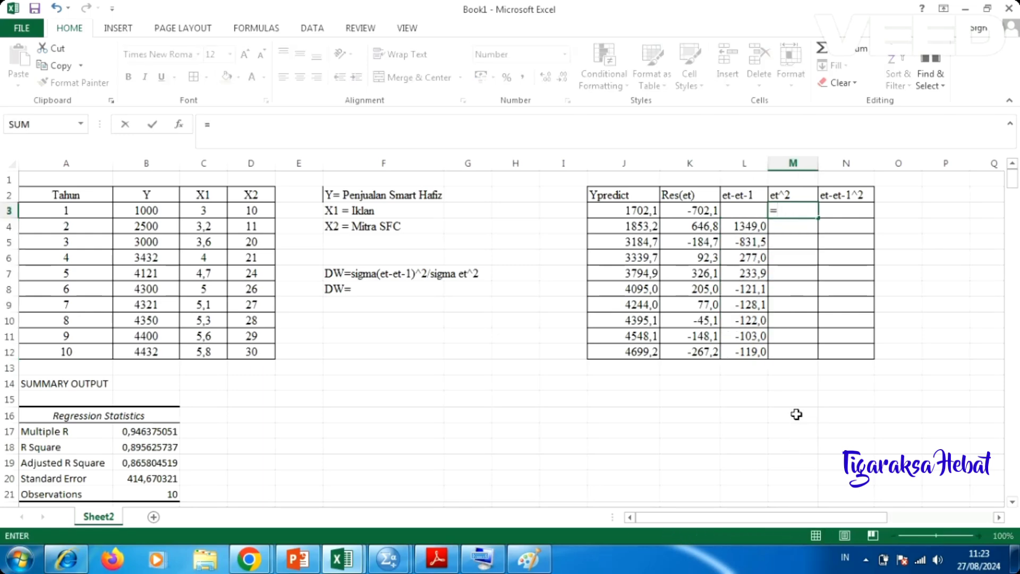
left_click(691, 209)
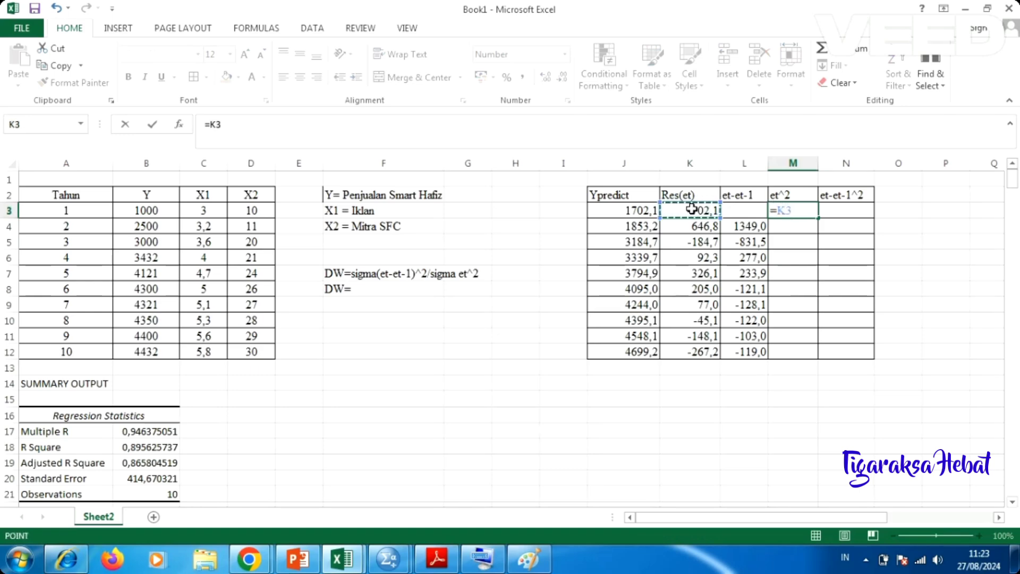
type("^2")
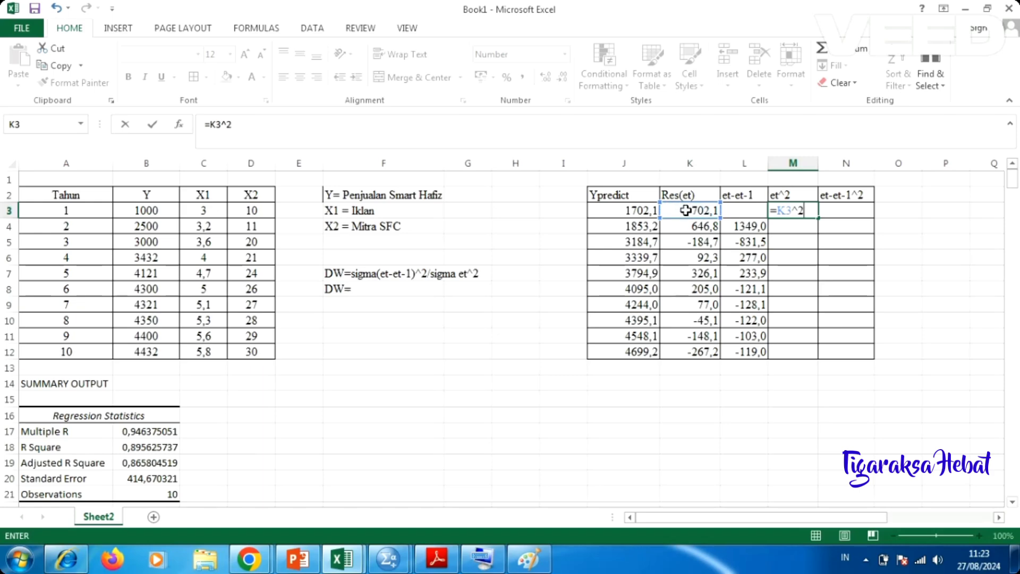
key("Return")
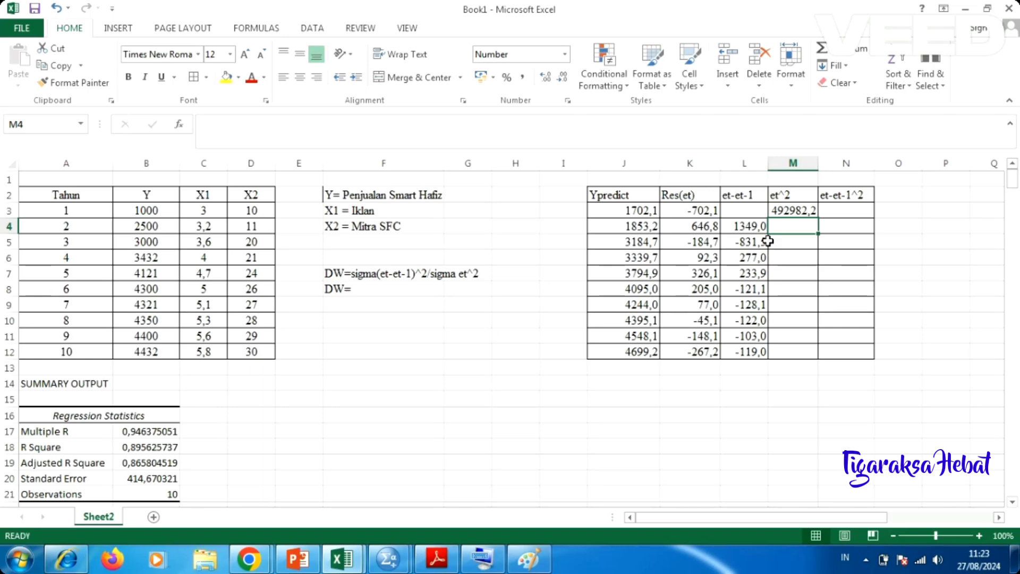
double_click(802, 212)
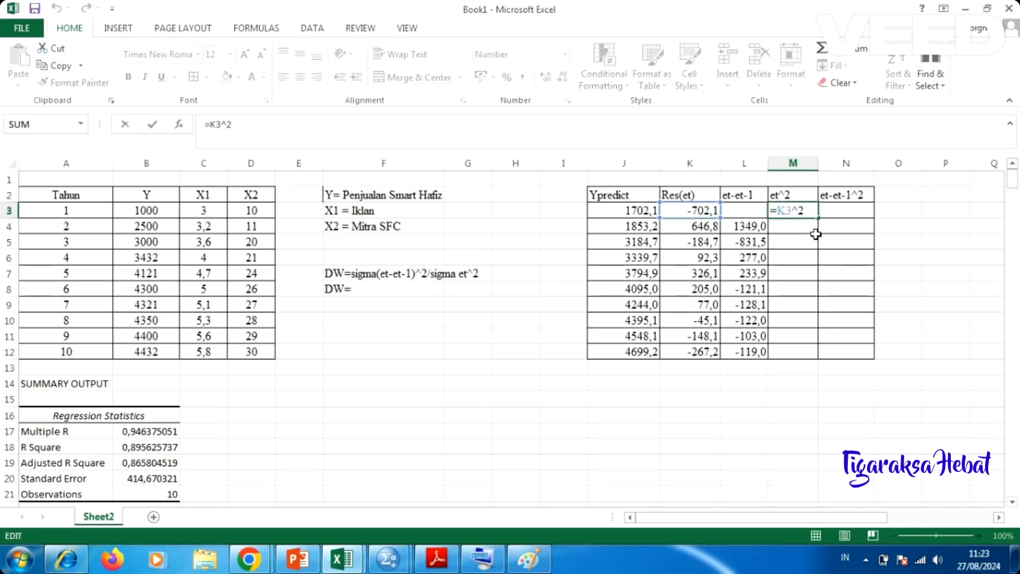
key("Return")
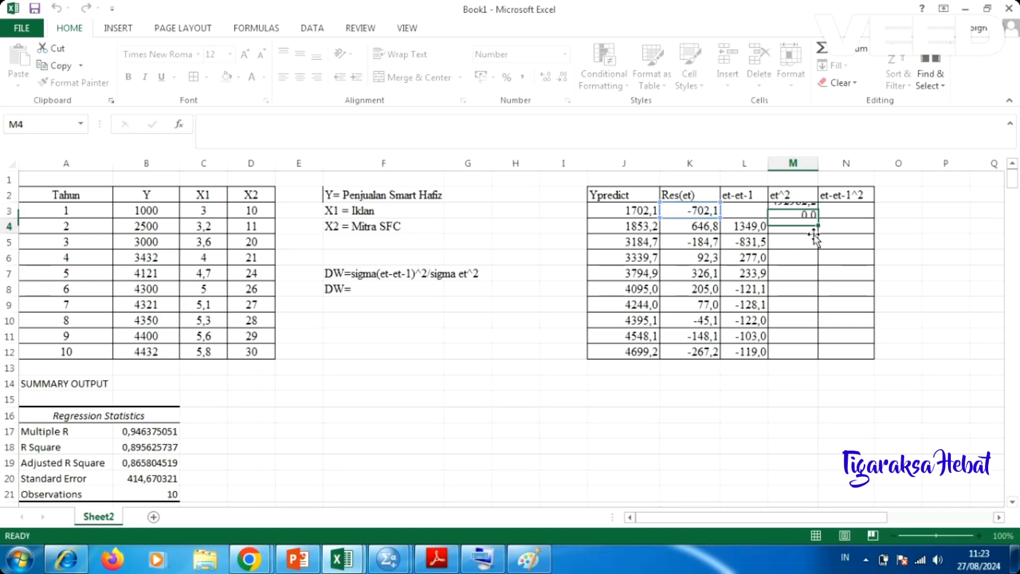
- Fill the squared residual formula from M3 down to M12
left_click(812, 213)
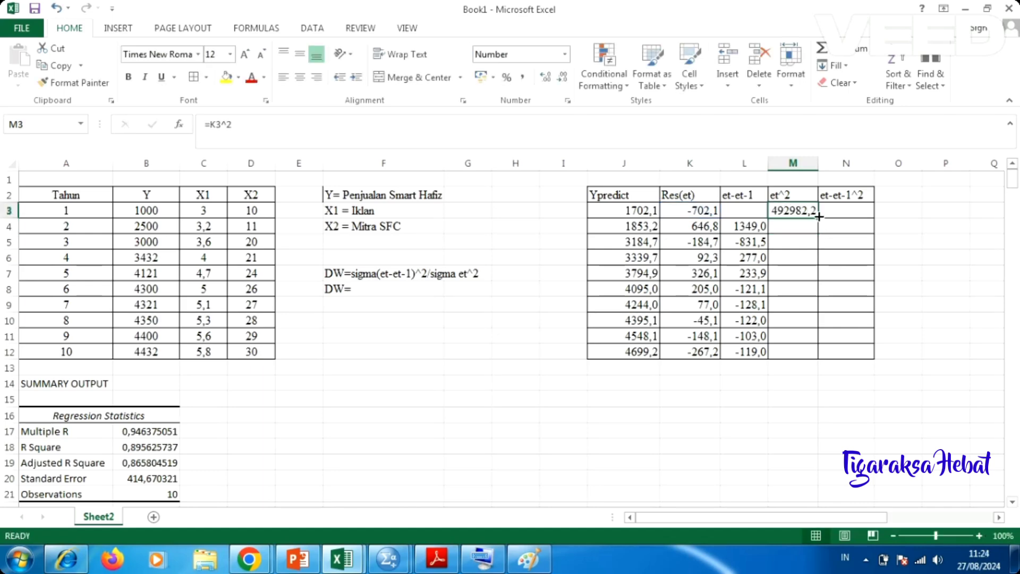
left_click_drag(818, 217, 821, 323)
left_click_drag(822, 363, 822, 363)
left_click(832, 368)
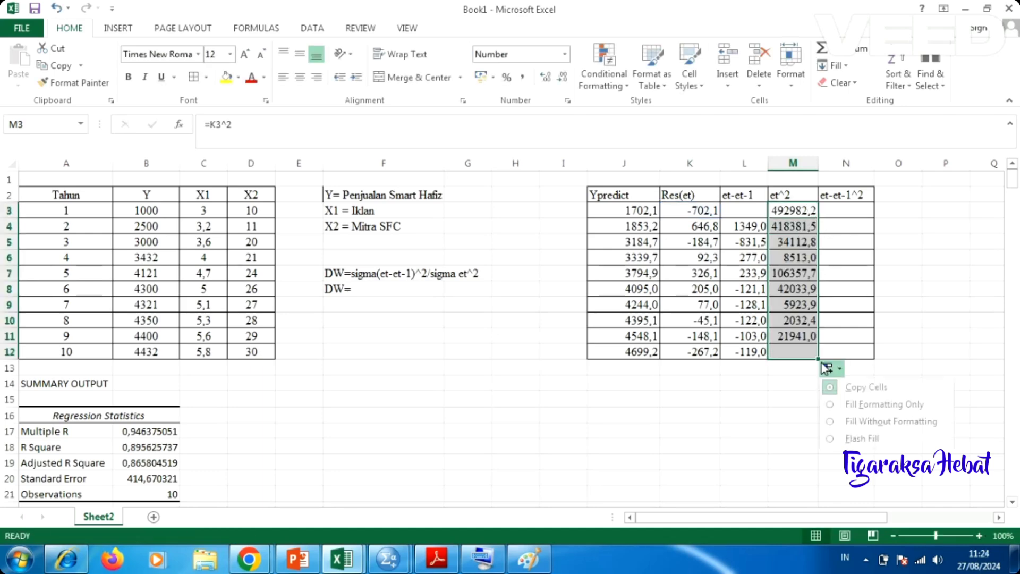
- Enter the formula =L4^2 in cell N4 of the et-et-1^2 column and fill it down to N12
left_click(850, 208)
left_click(846, 226)
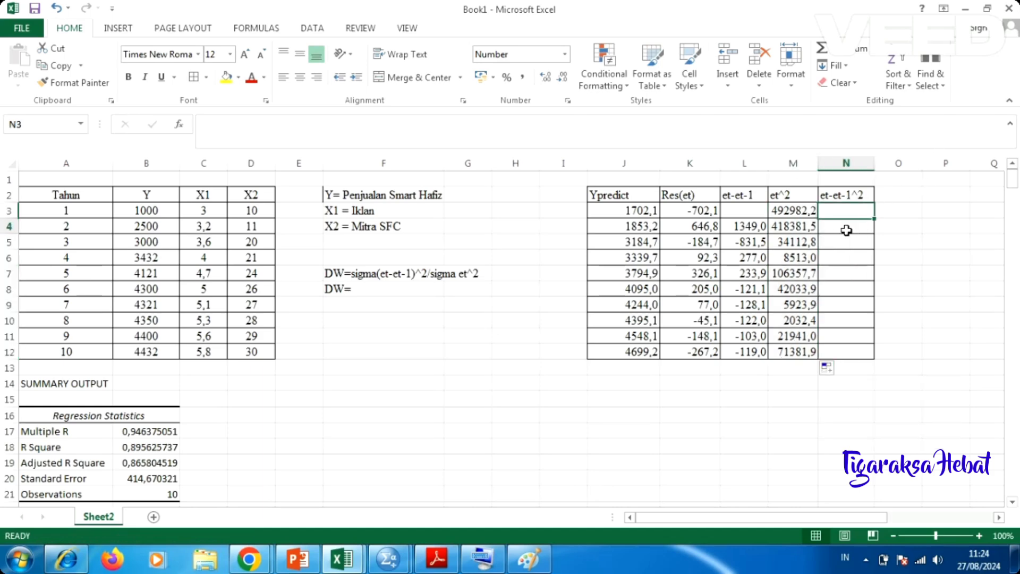
type("=")
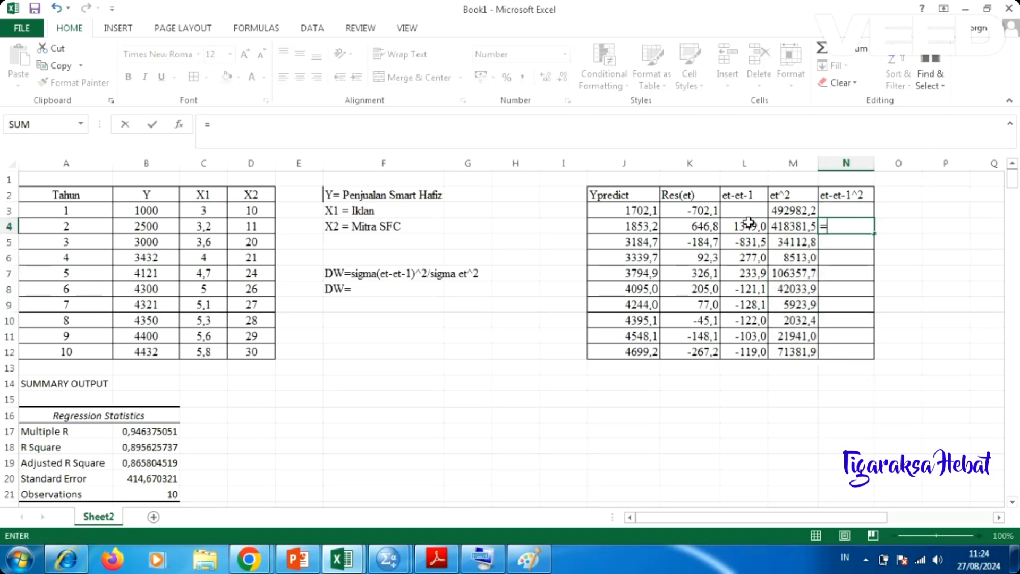
left_click(749, 226)
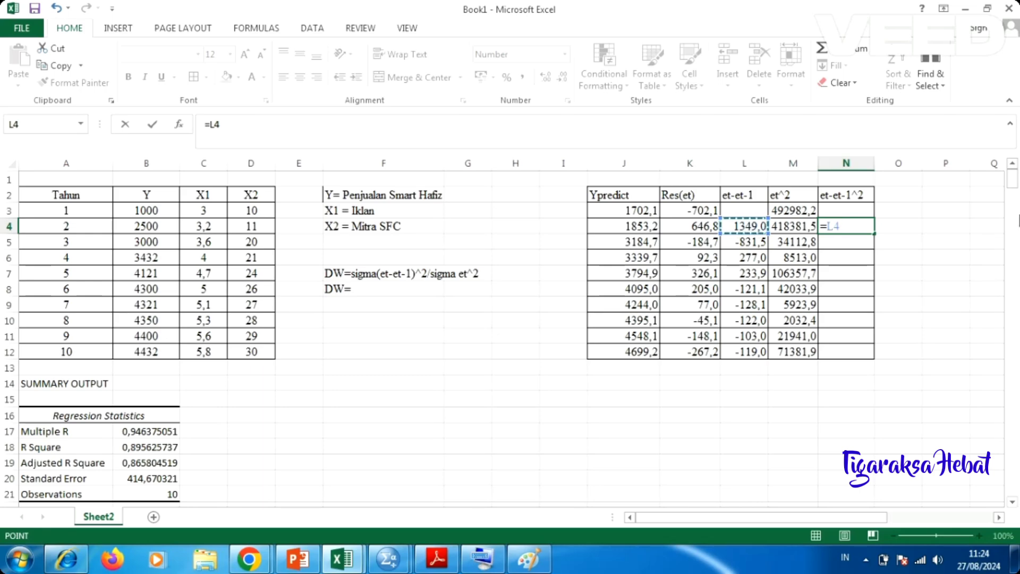
type("^2")
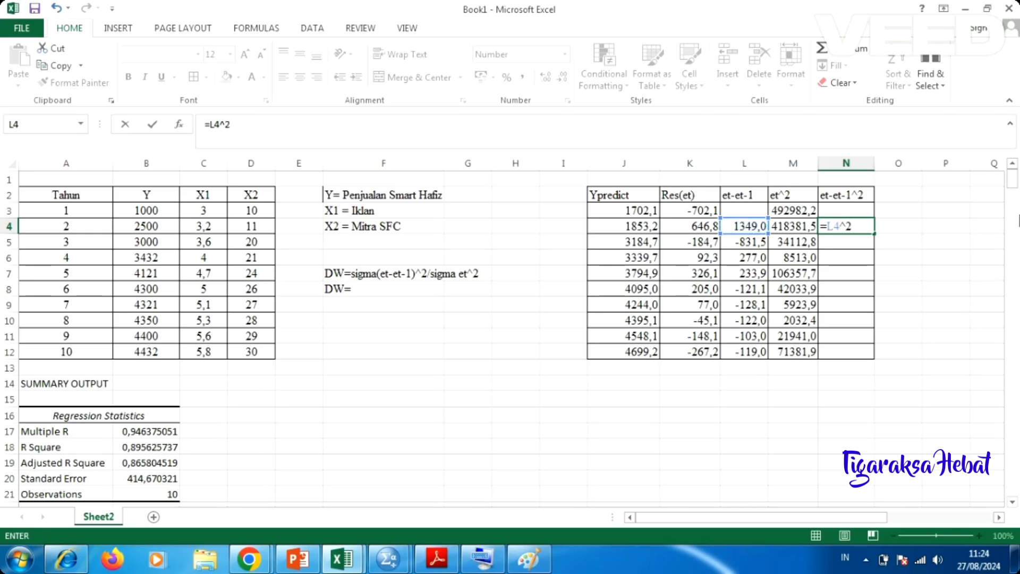
key("Return")
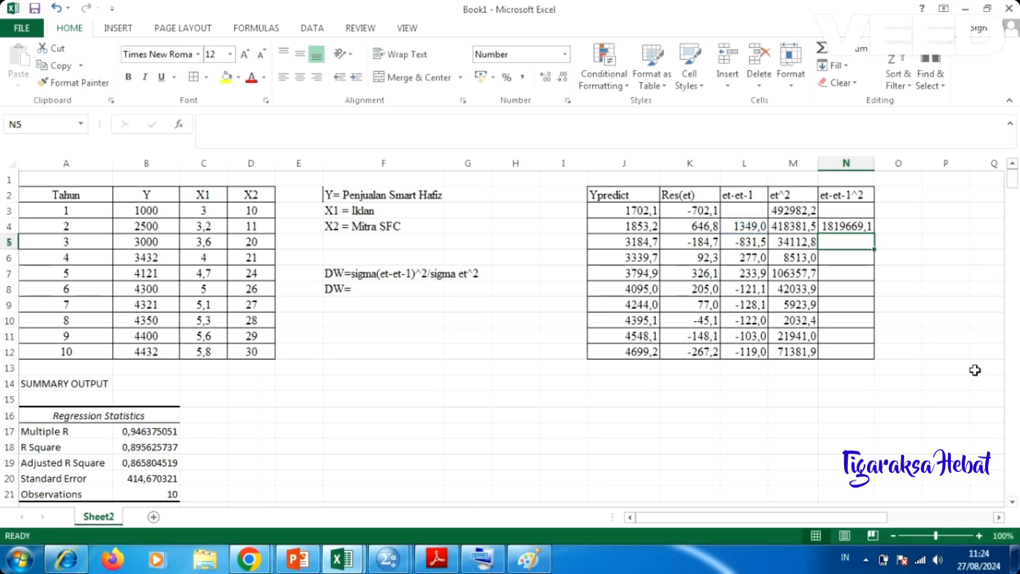
left_click(835, 228)
left_click_drag(874, 234, 867, 357)
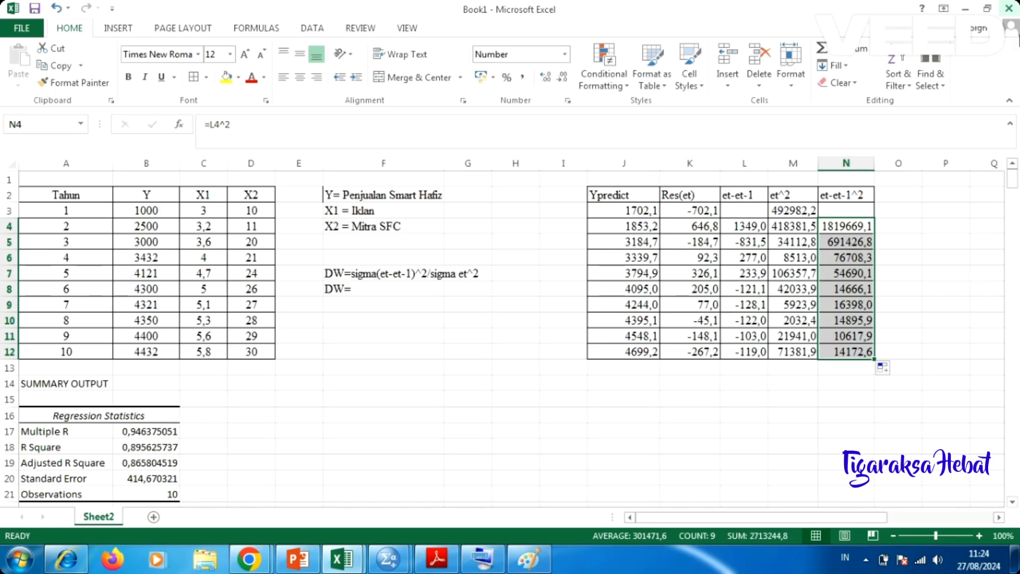
- Label the totals row below the helper table Jumlah(Sigma) in cell J13
left_click(553, 428)
left_click(334, 289)
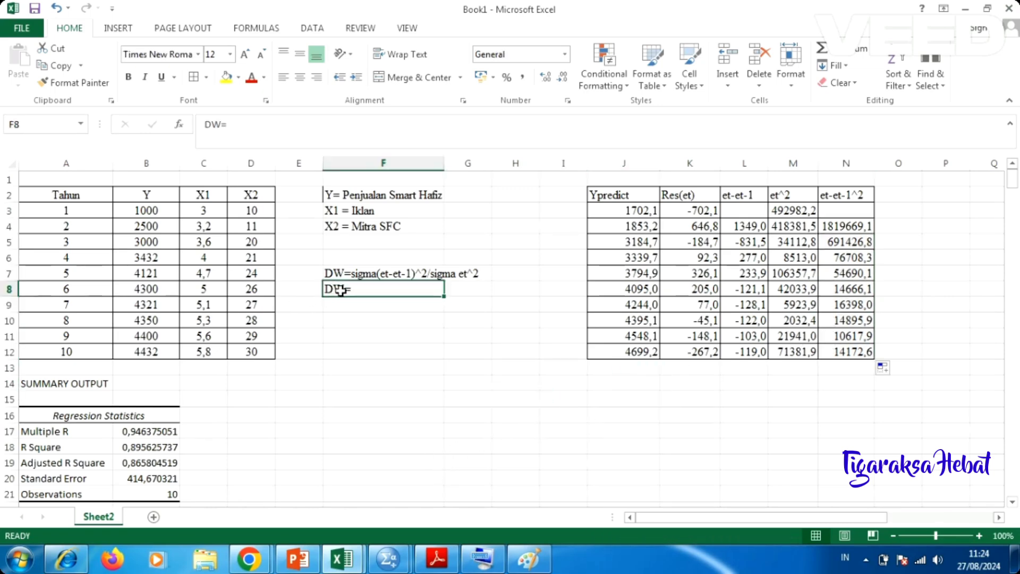
left_click(462, 292)
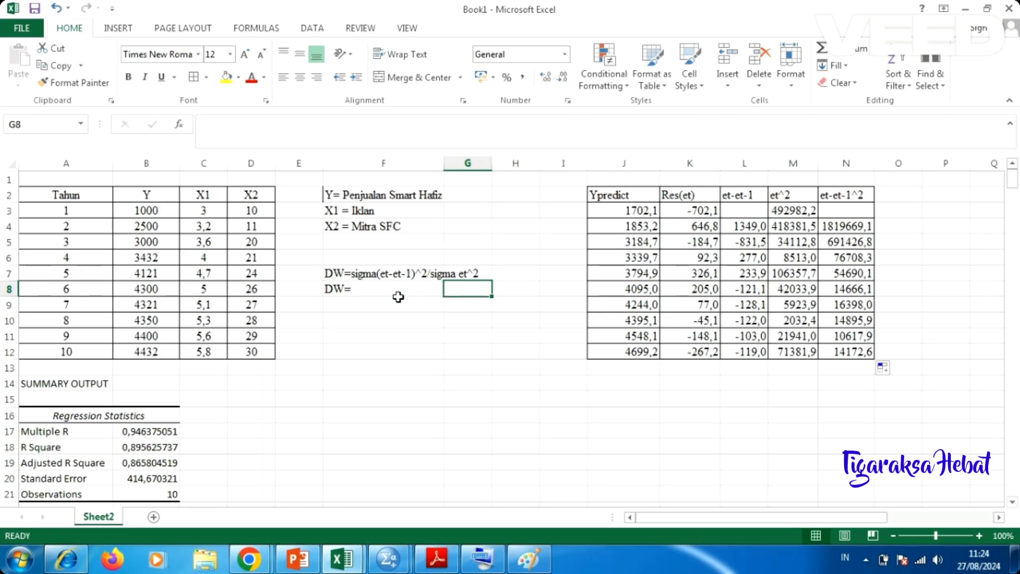
left_click(609, 364)
type("jUMLA")
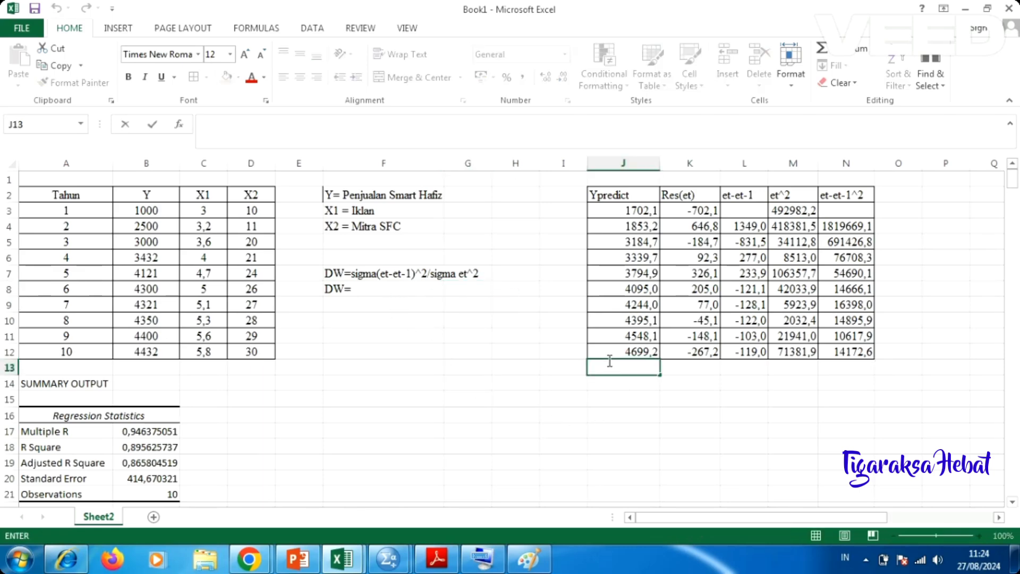
type("H(Sigma)")
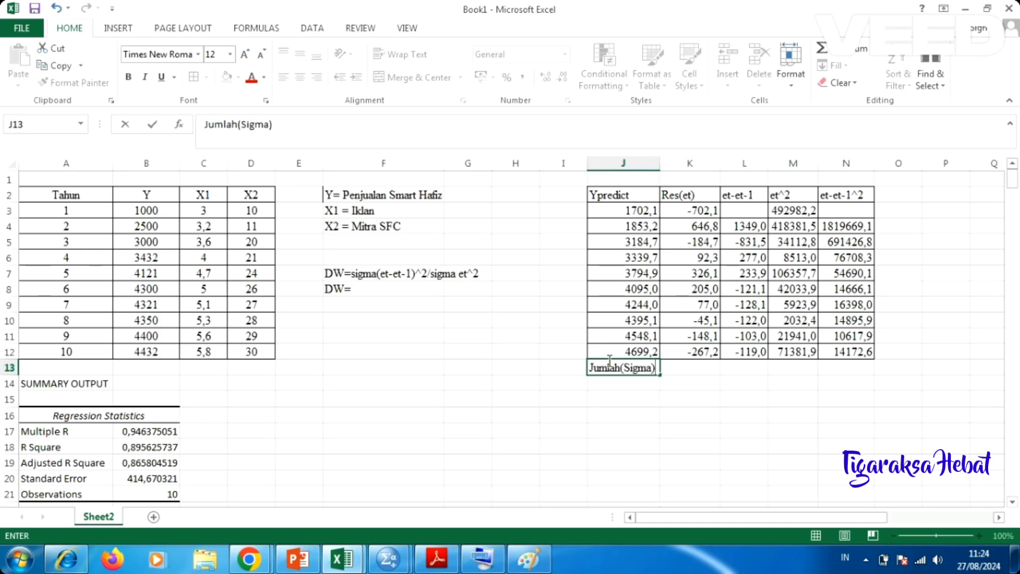
key("Return")
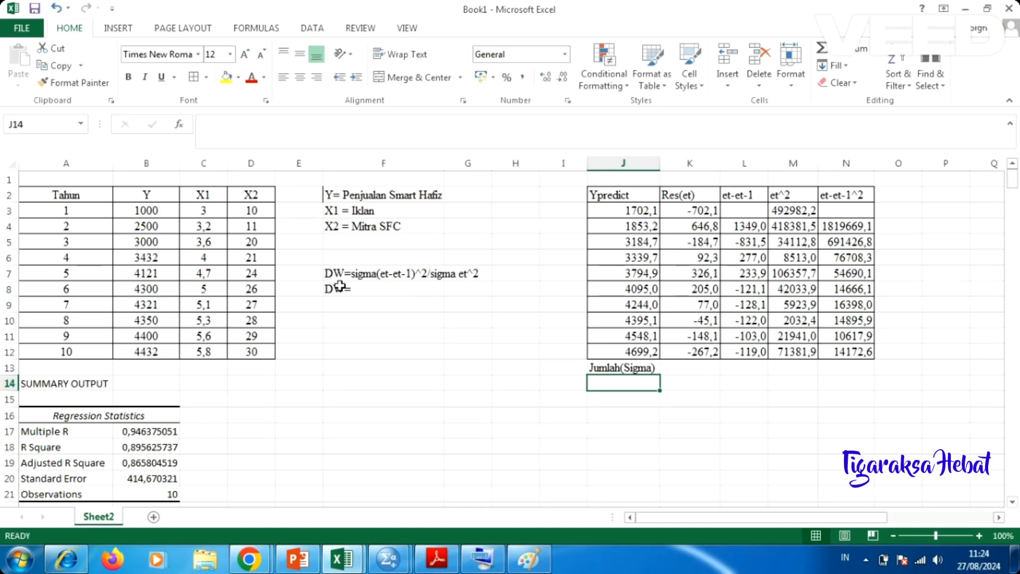
- Total the et^2 column in cell M13 with the formula =SUM(M3:M12)
left_click(854, 367)
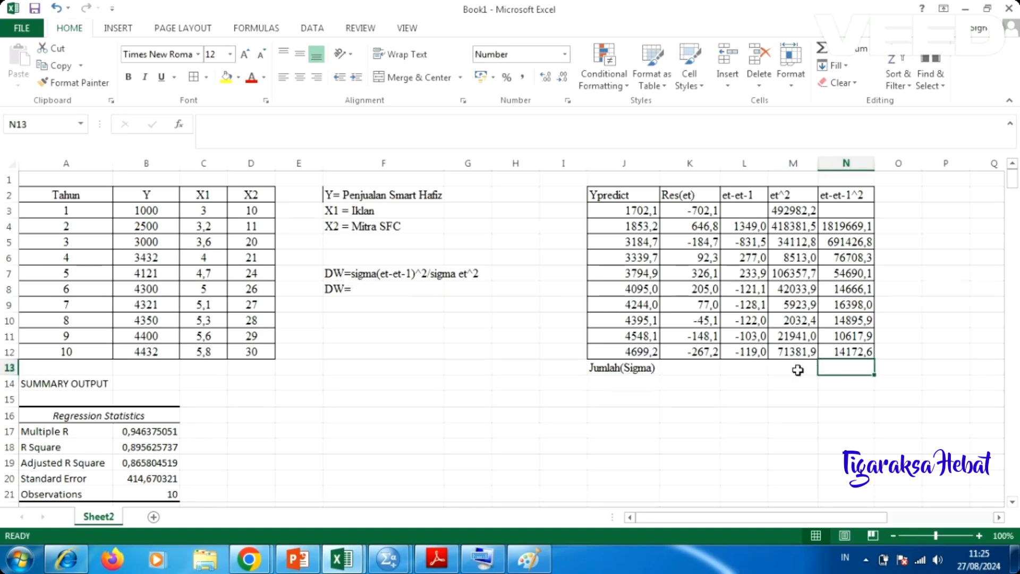
left_click(789, 371)
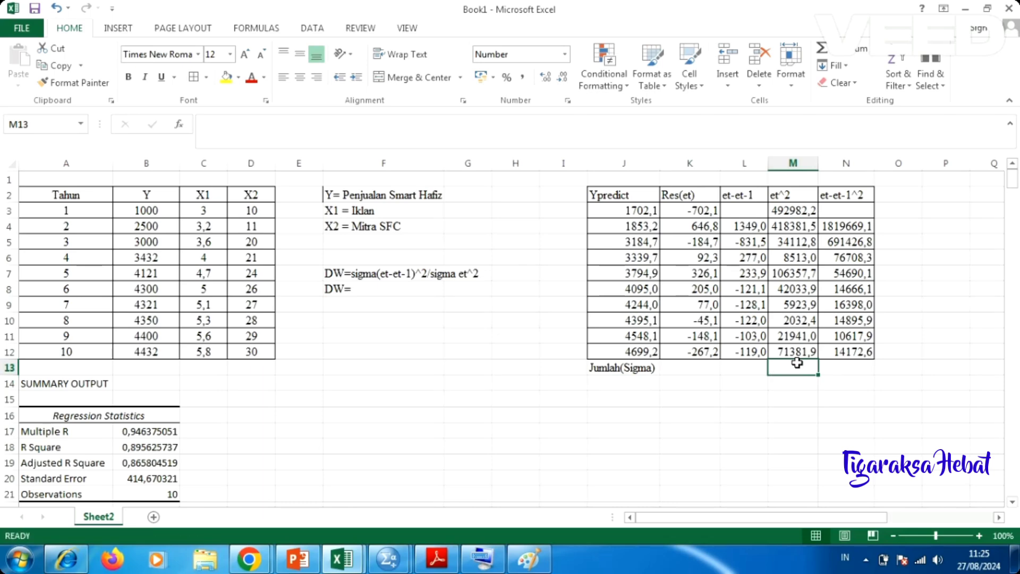
type("=sum")
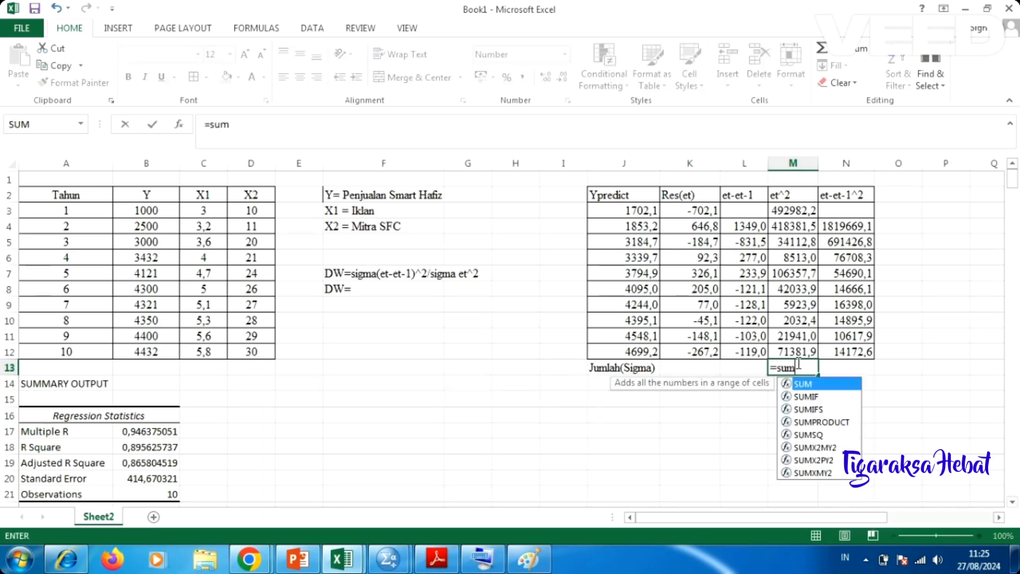
type("(")
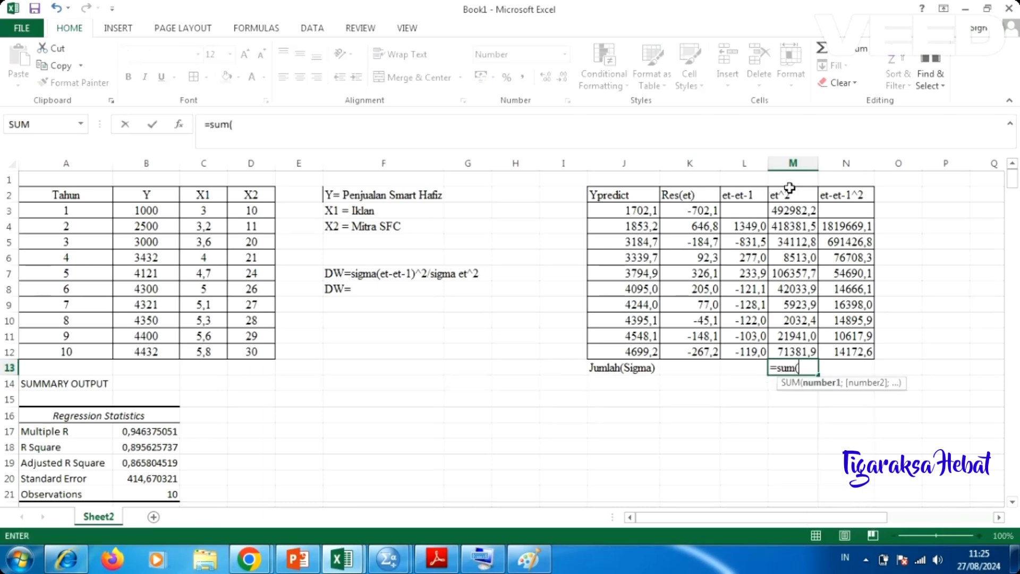
left_click_drag(777, 210, 797, 355)
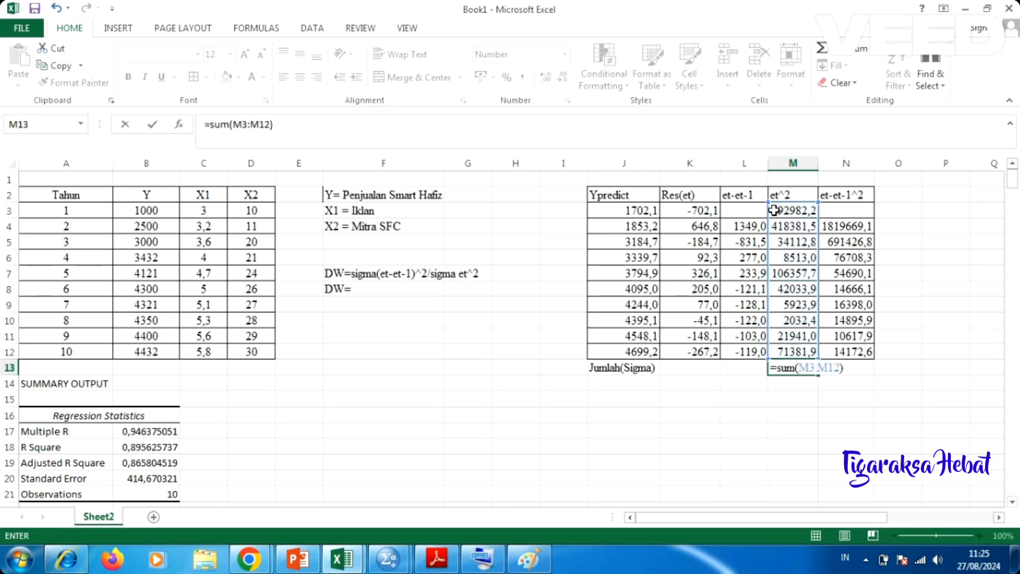
key("Return")
- Copy the sum formula from M13 to N13 to total the et-et-1^2 column, and check its range
key("Up")
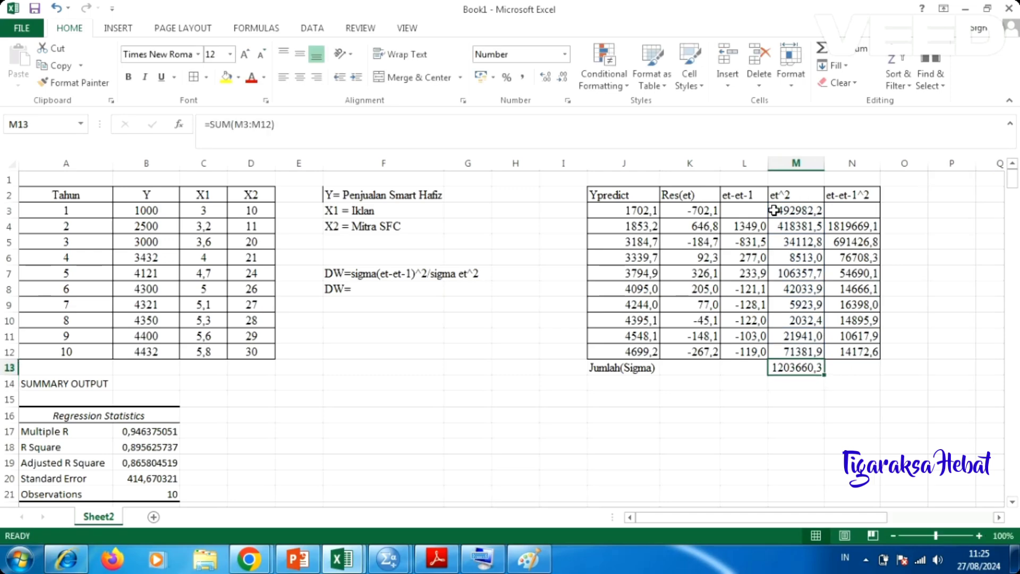
key("ctrl+c")
key("Right")
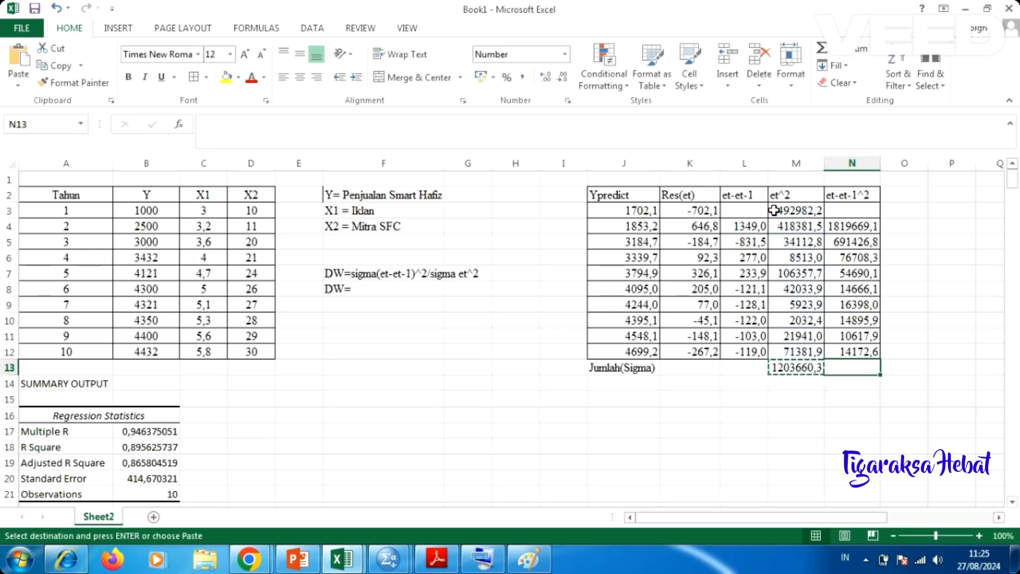
key("ctrl+v")
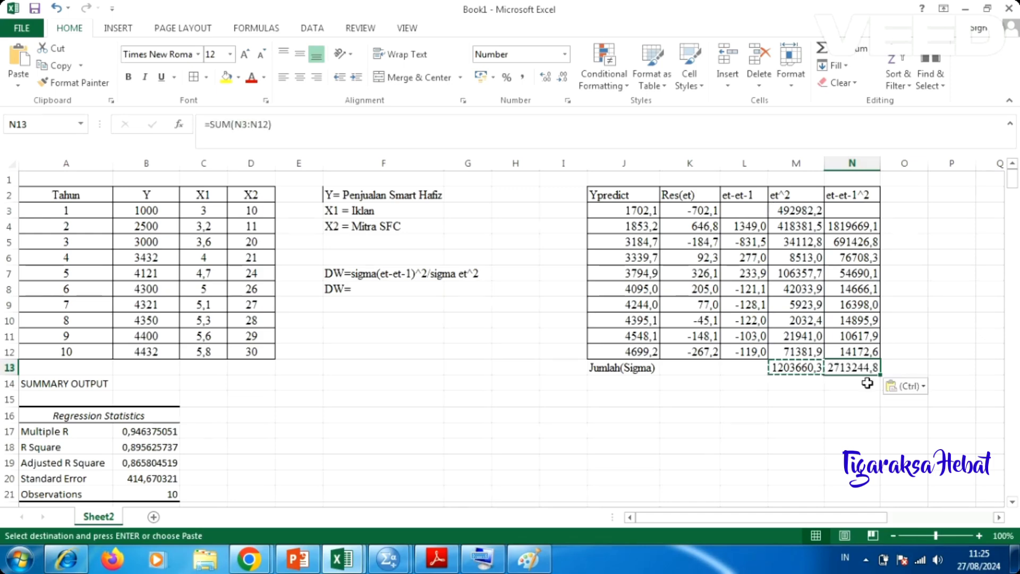
double_click(847, 367)
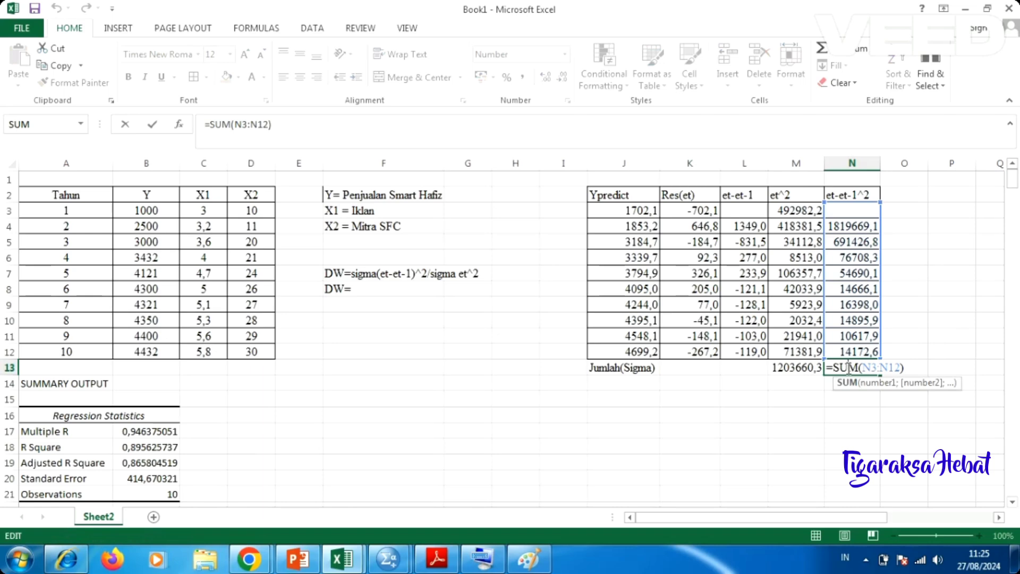
key("Return")
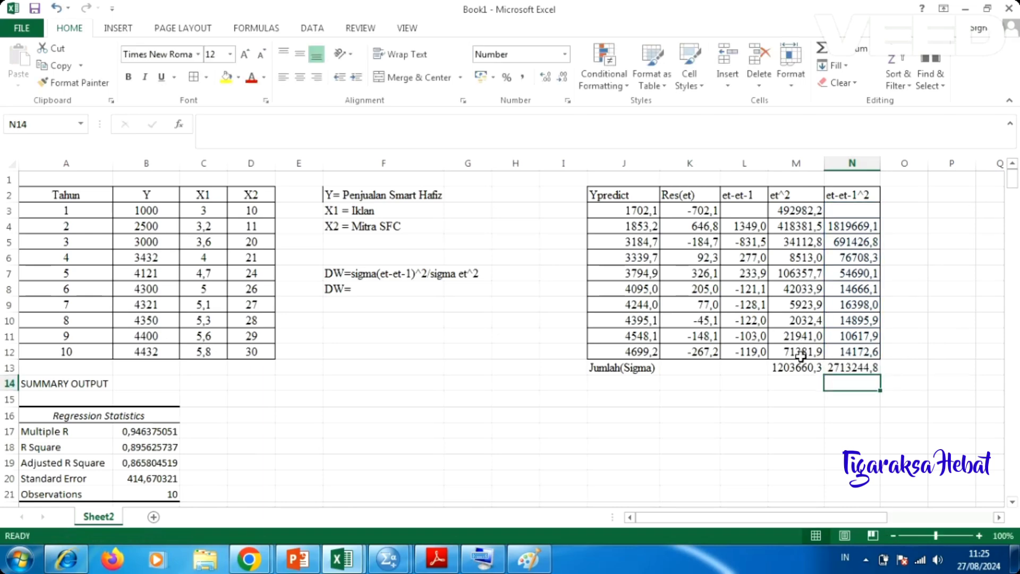
- Calculate the Durbin-Watson statistic beside the DW= label in cell G8 with the formula =N13/M13
left_click(448, 289)
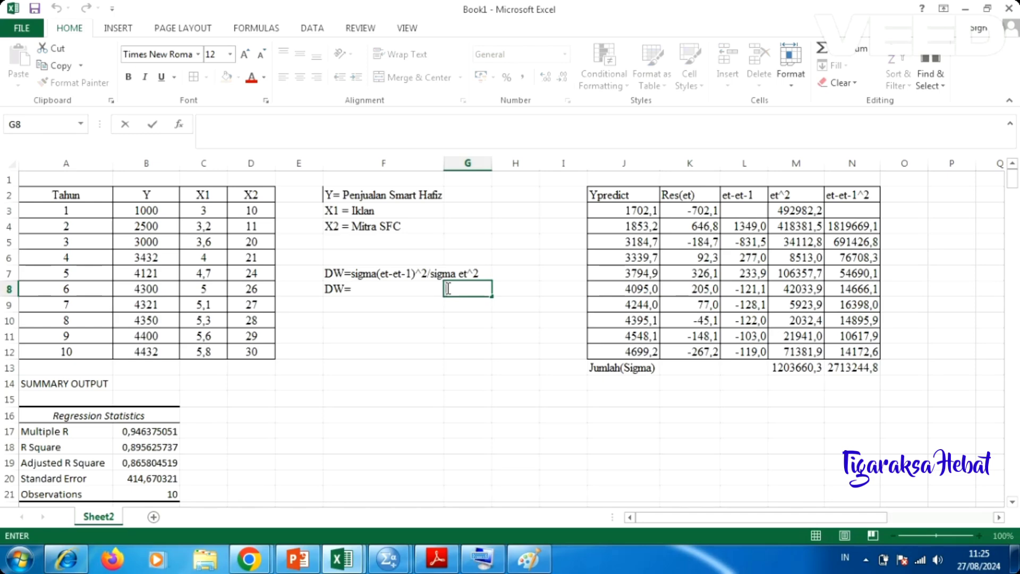
type("=")
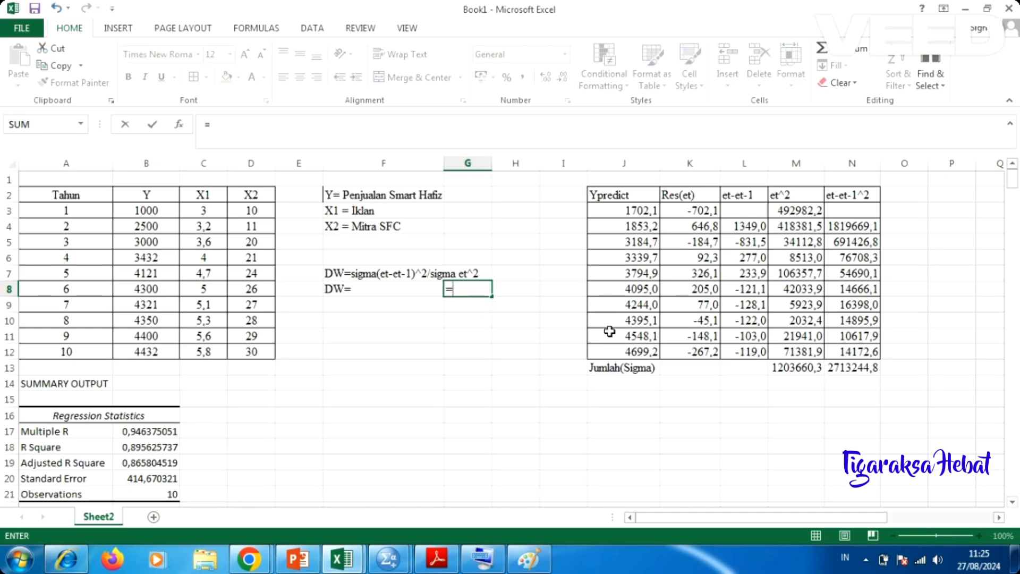
left_click(847, 372)
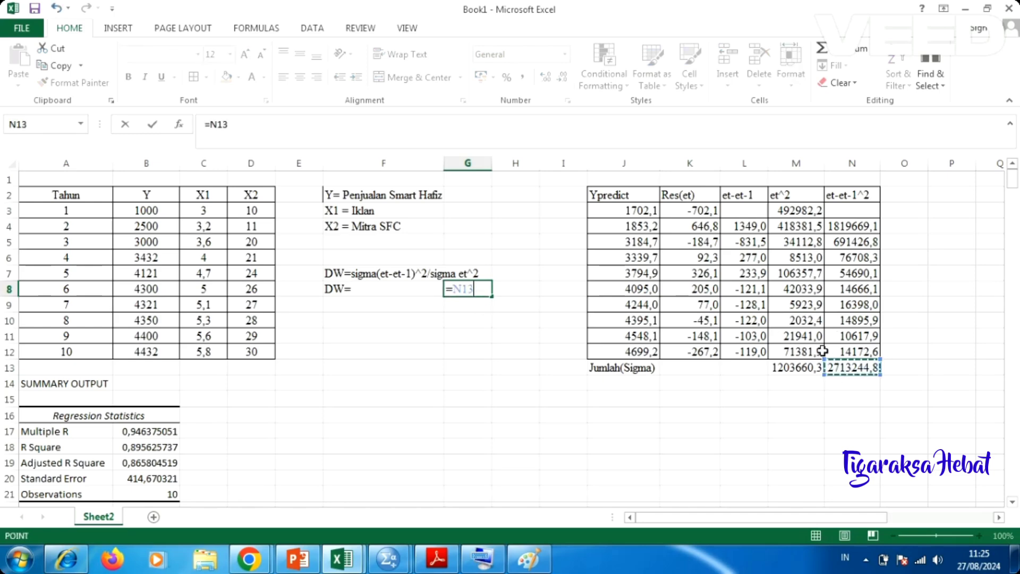
type("/")
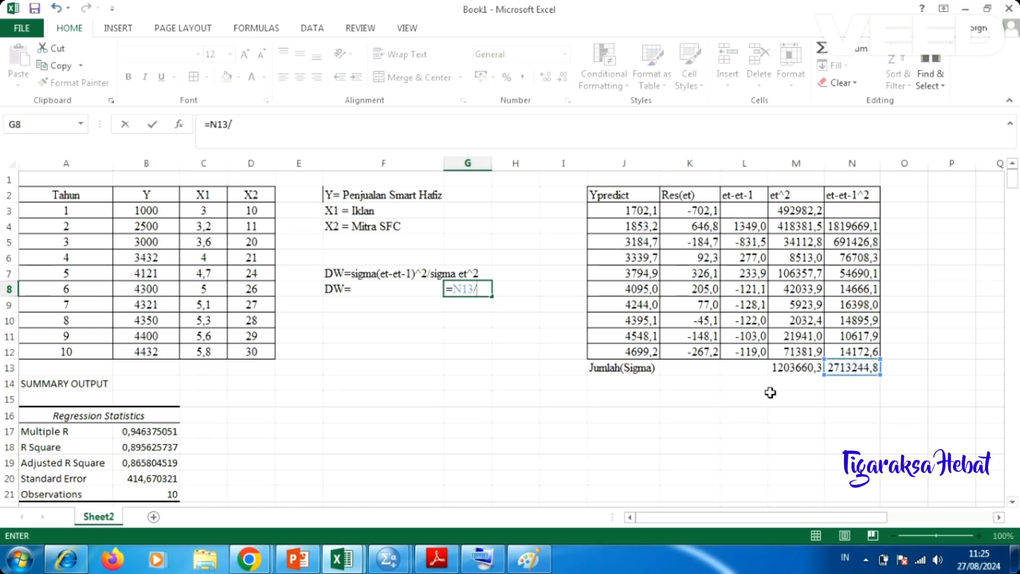
left_click(788, 368)
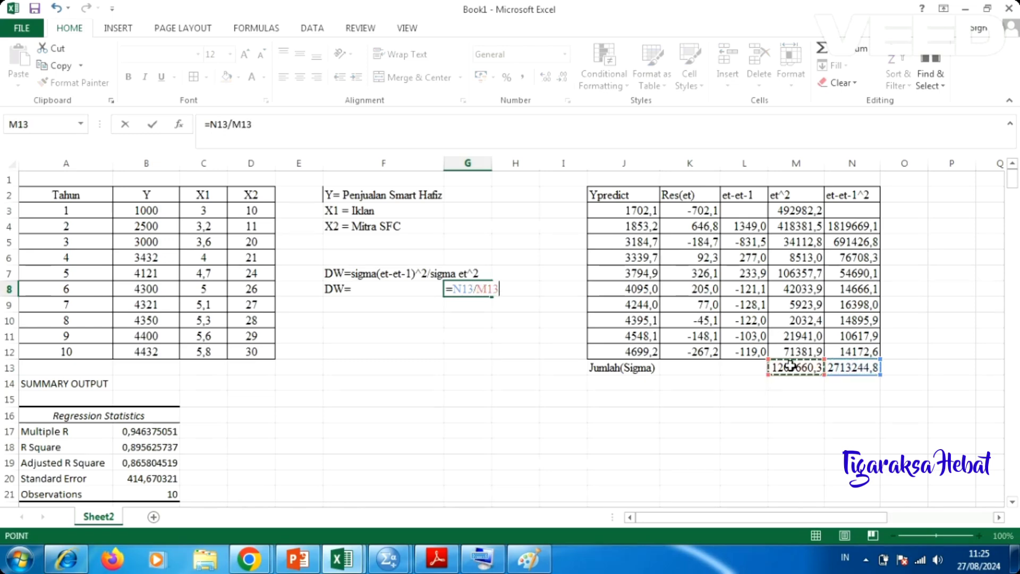
key("Return")
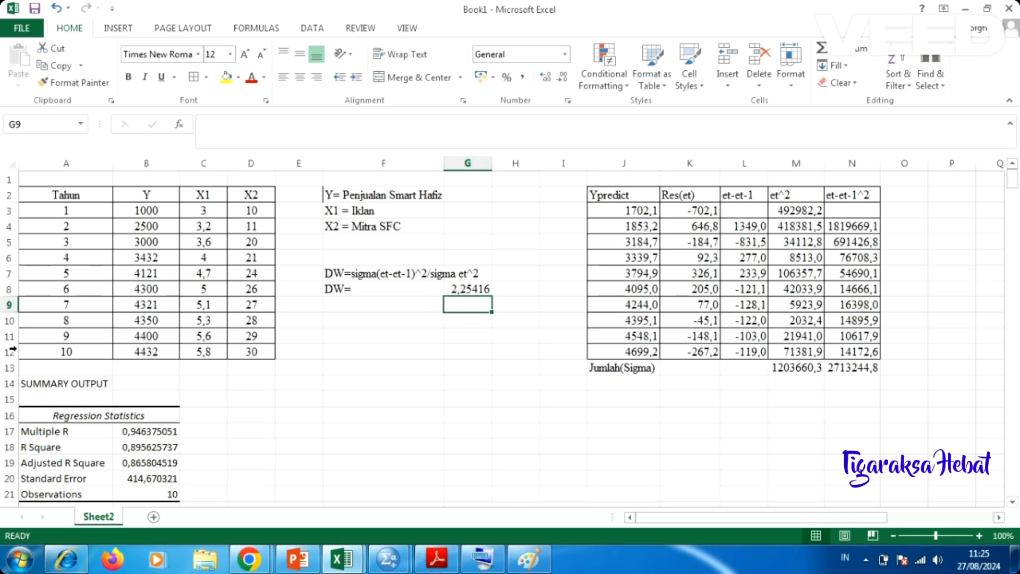
- Examine the layout of the 5% Durbin-Watson critical value table below the regression output
scroll(352, 445, "down", 16)
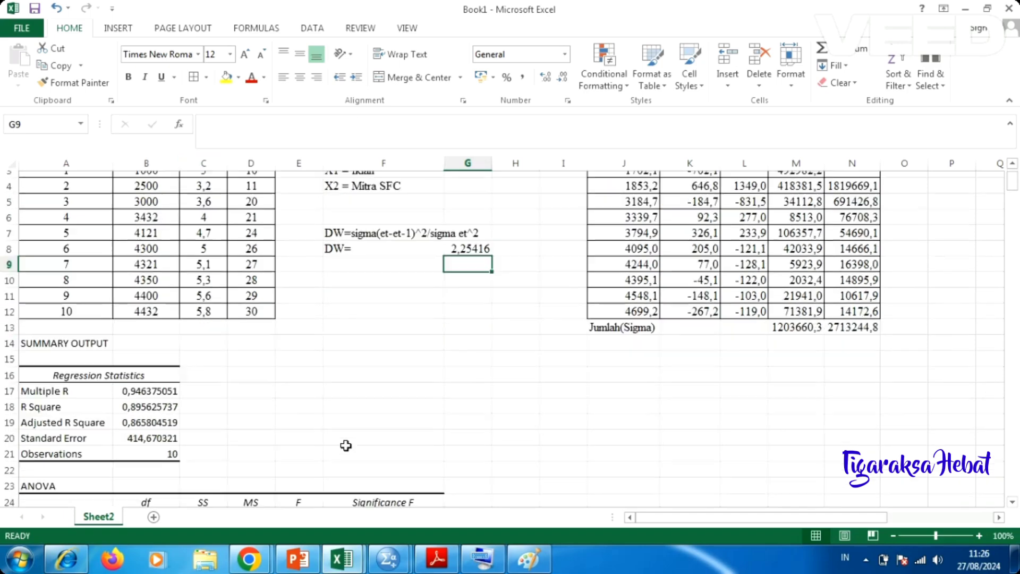
scroll(344, 446, "down", 20)
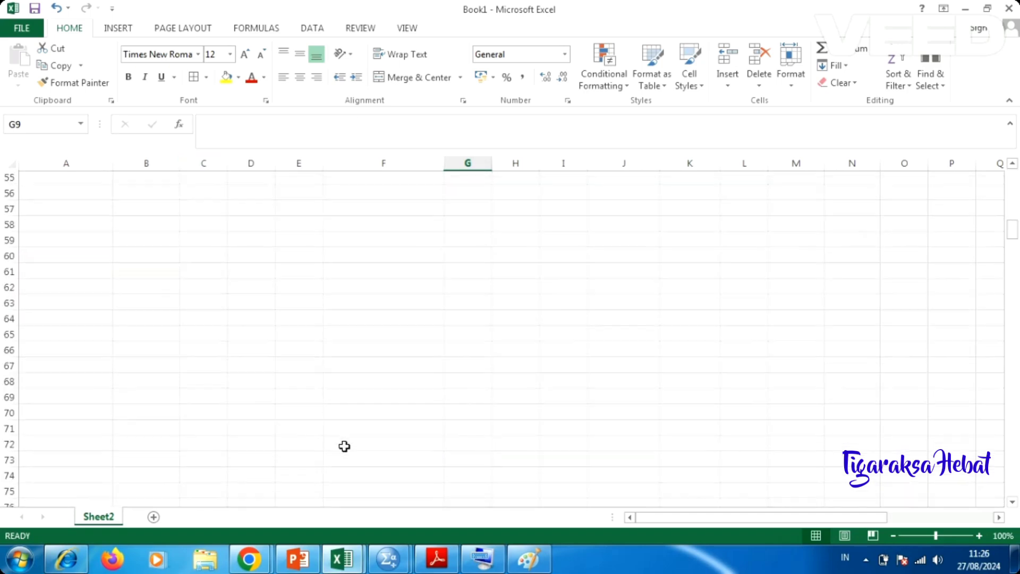
scroll(344, 447, "down", 2)
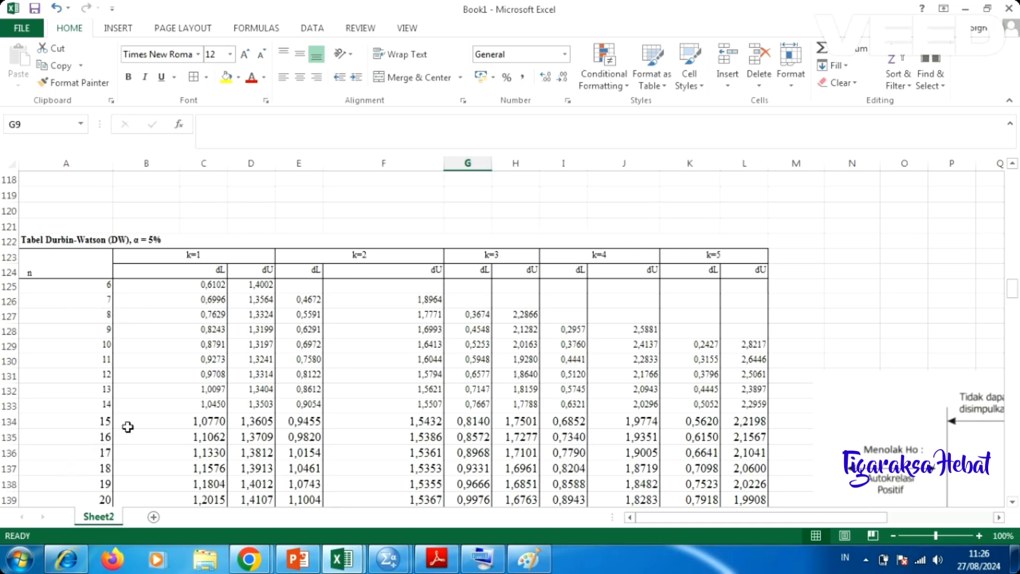
scroll(258, 311, "up", 12)
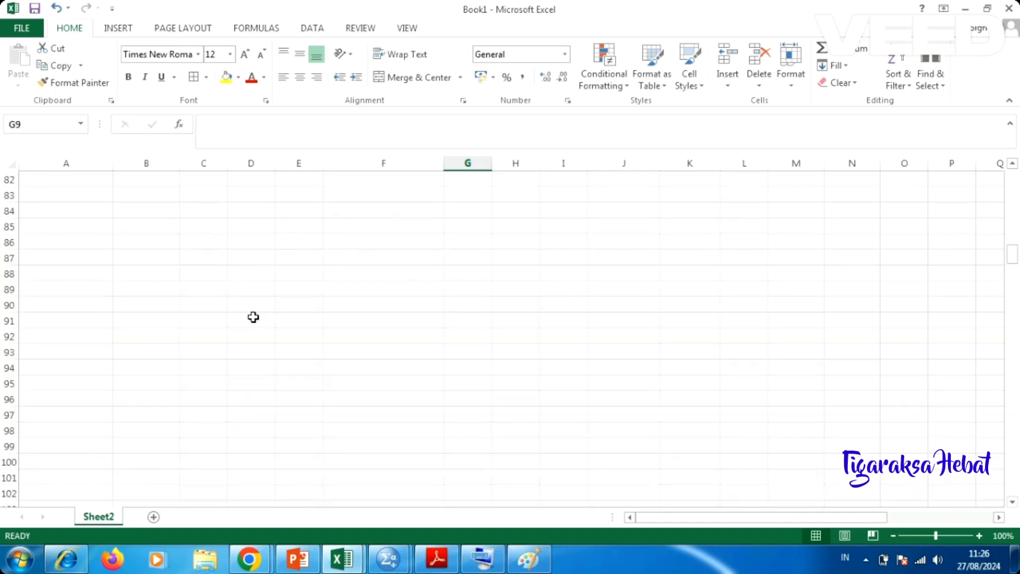
scroll(253, 317, "up", 20)
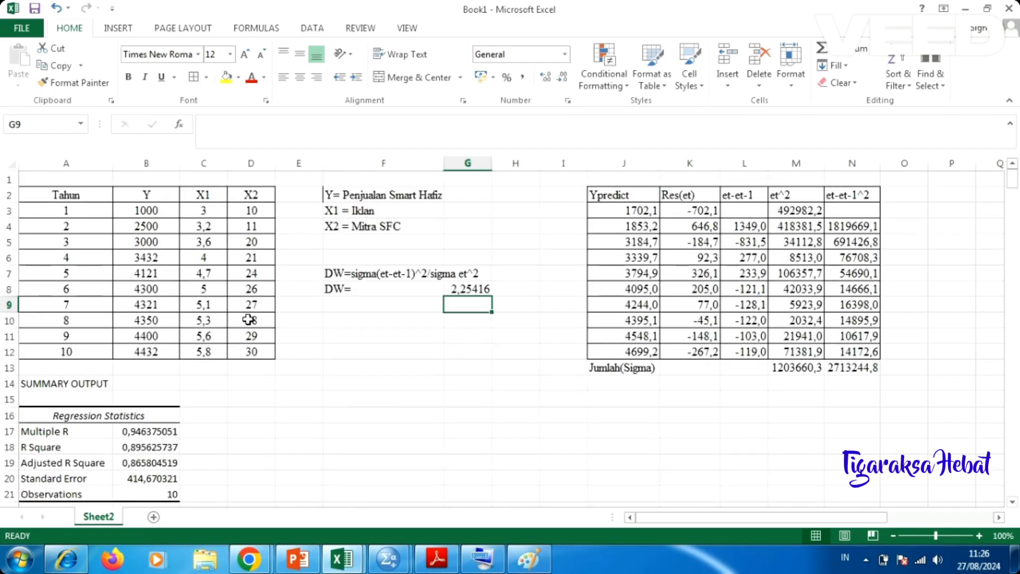
- Count the Y observations in cell B13 with the formula =COUNT(B3:B12), and check the entered formula
double_click(151, 366)
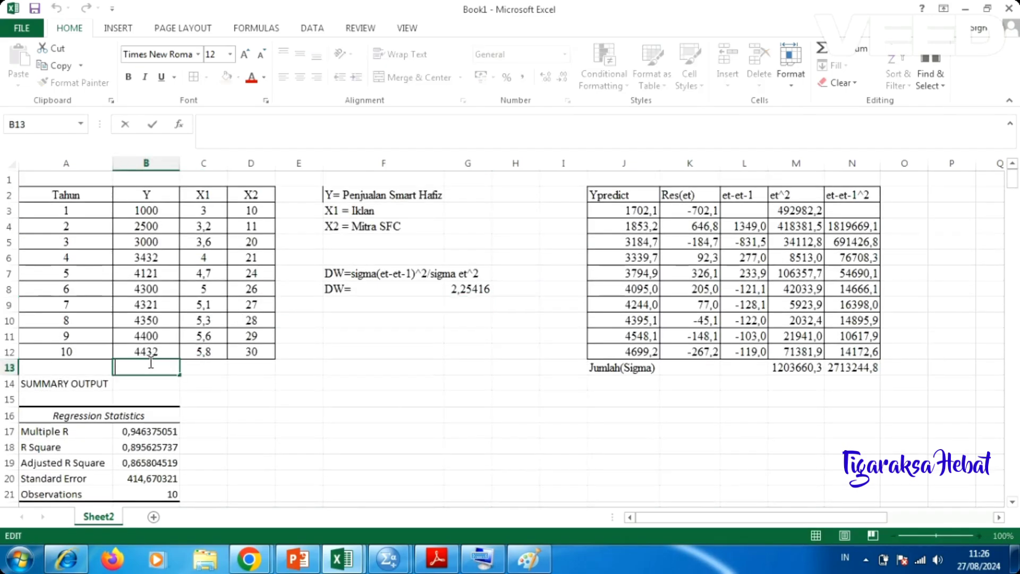
type("=")
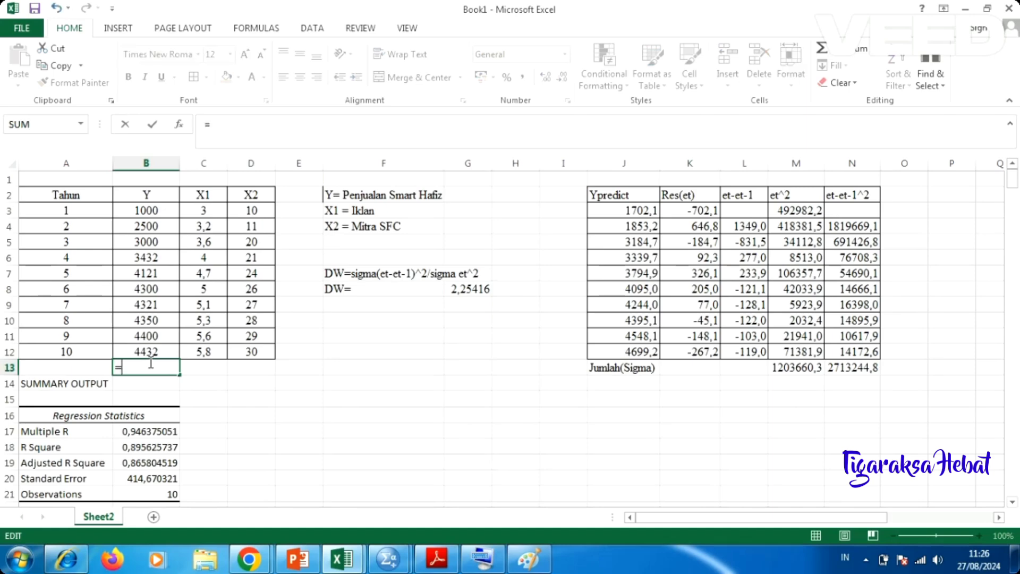
type("count")
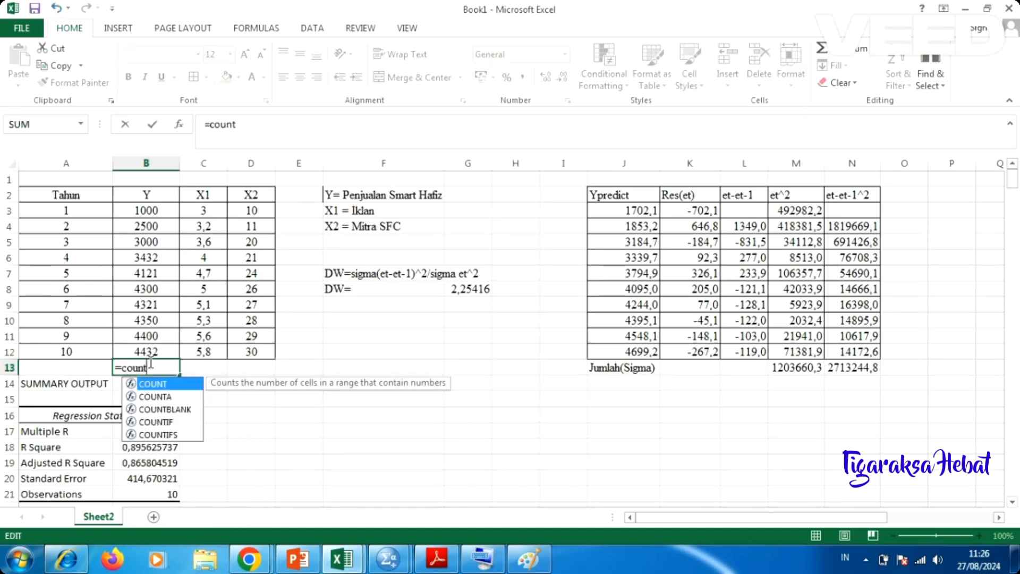
type("(")
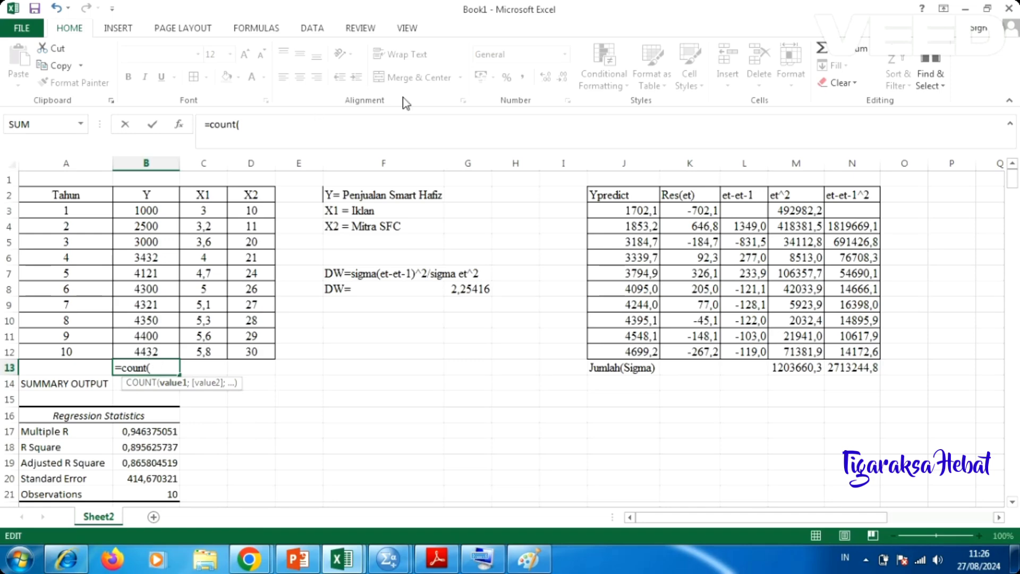
left_click(147, 210)
key("shift+Down")
key("shift+Down")
key("shift+Down")
key("shift+Down")
key("shift+Down")
key("shift+Down")
key("shift+Down")
key("shift+Down")
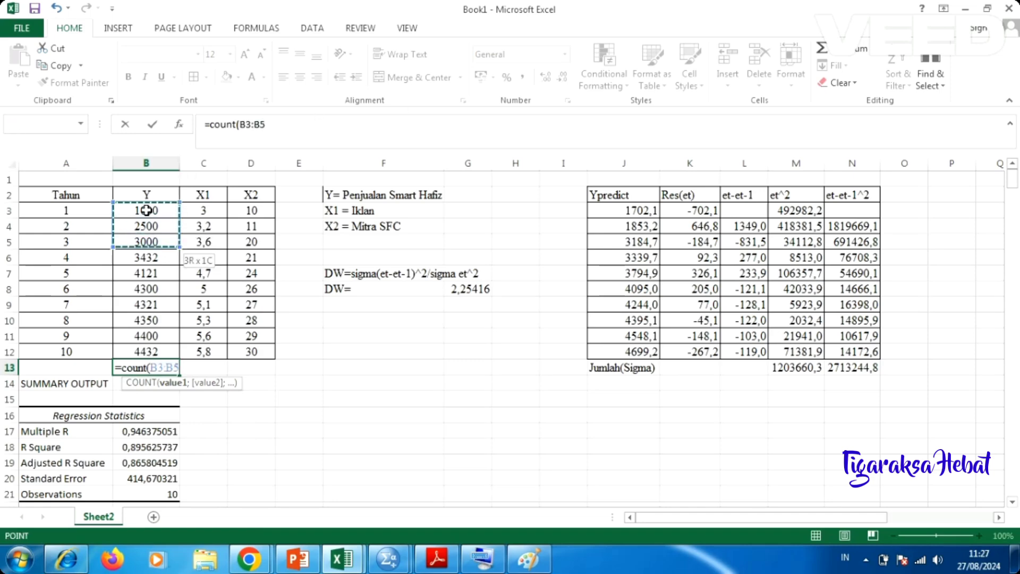
key("shift+Down")
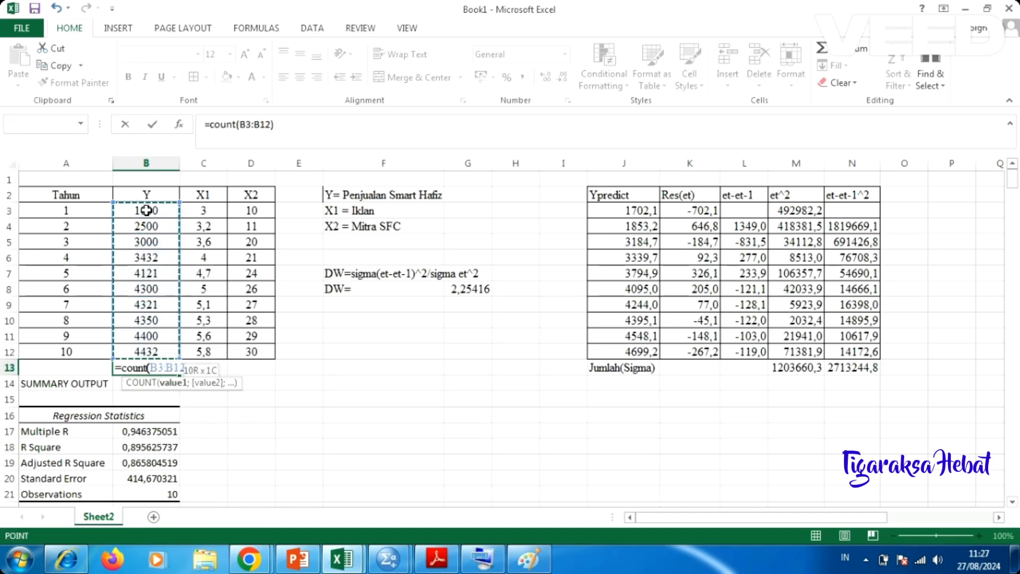
key("Return")
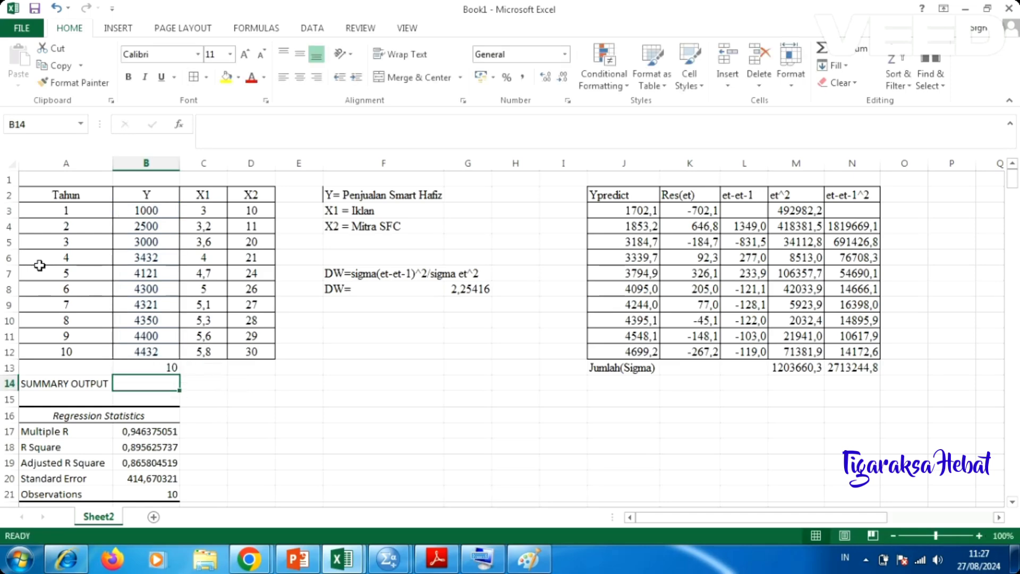
left_click(149, 363)
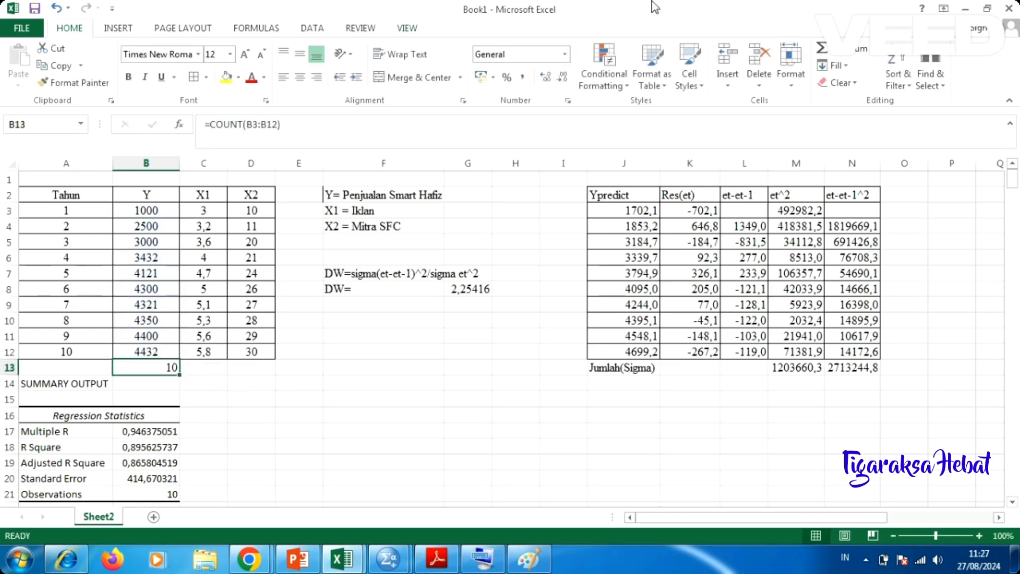
- Highlight the dL critical value for n = 10 and k = 2, cell E129 of the Durbin-Watson table, with a yellow fill
scroll(690, 389, "down", 20)
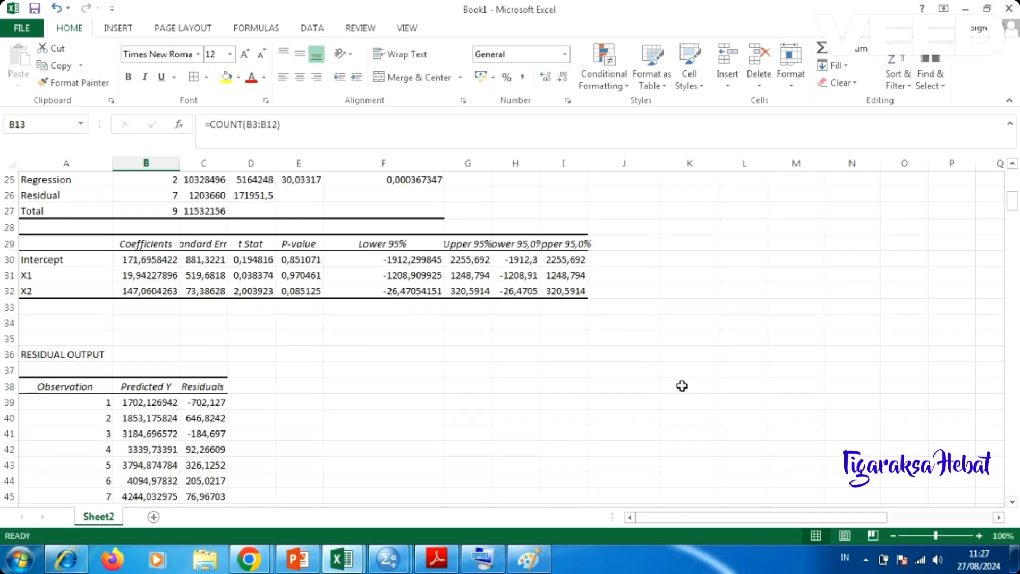
scroll(677, 384, "down", 16)
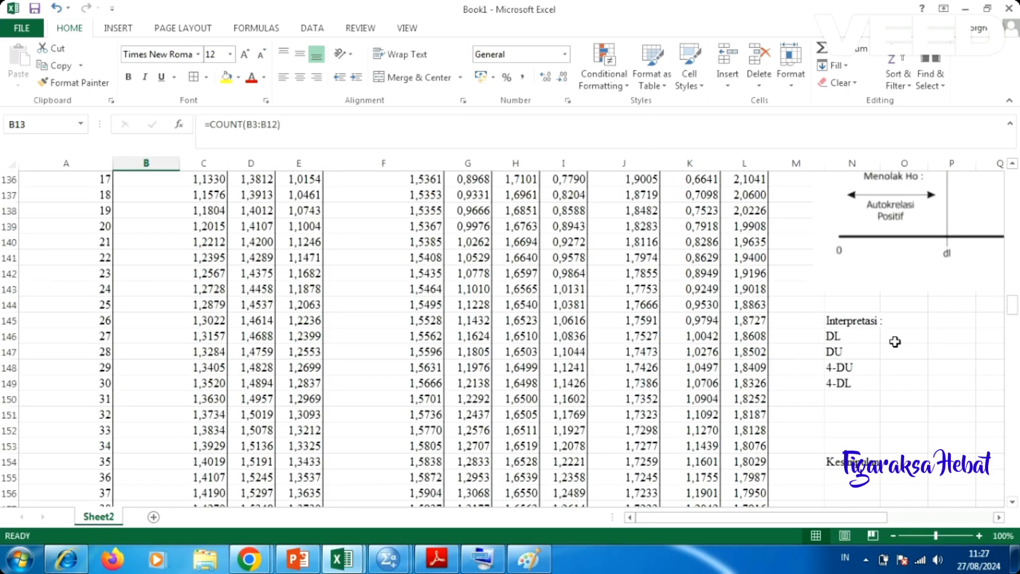
double_click(894, 340)
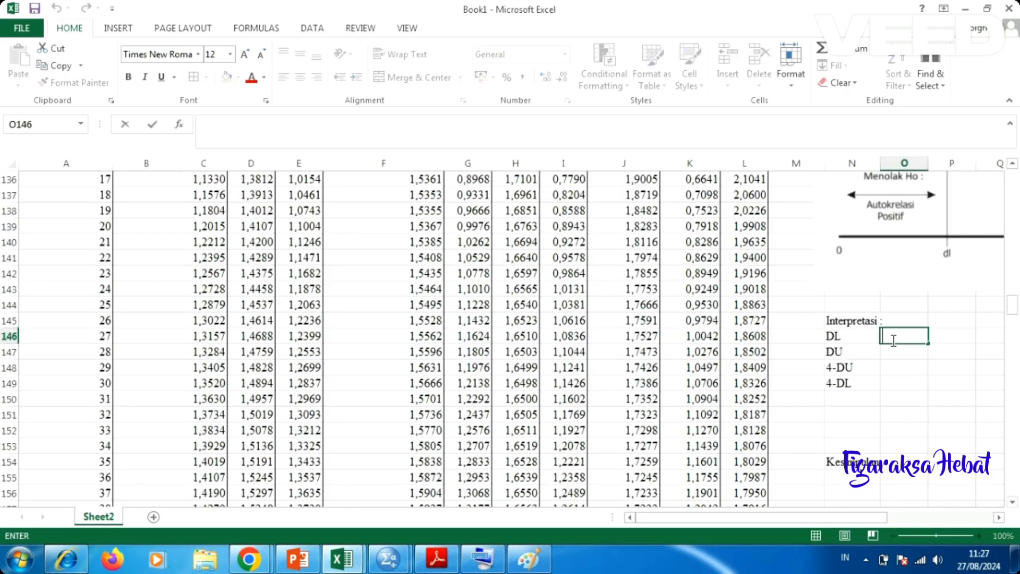
scroll(530, 420, "up", 5)
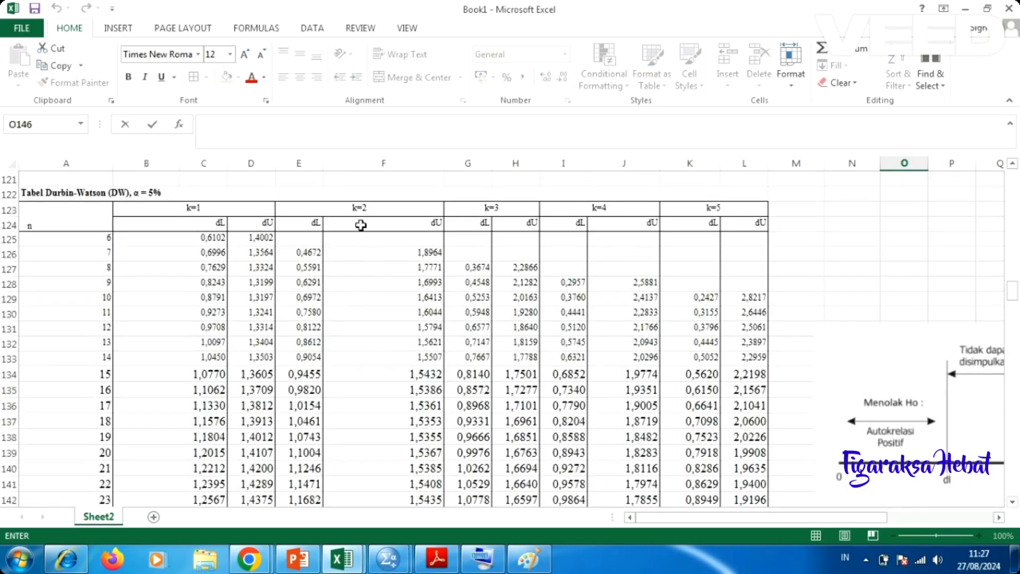
left_click(321, 239)
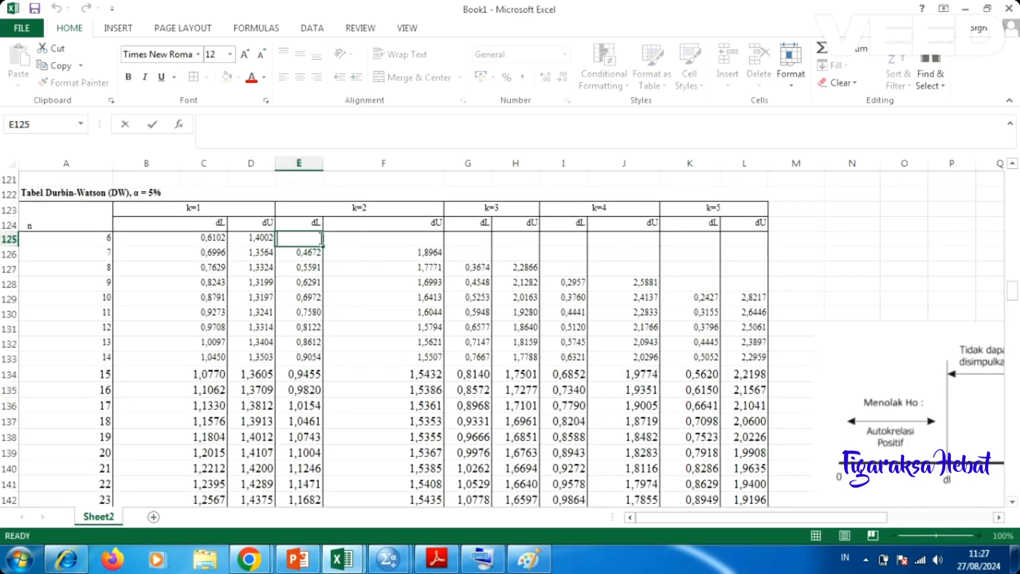
key("Down")
key("Down")
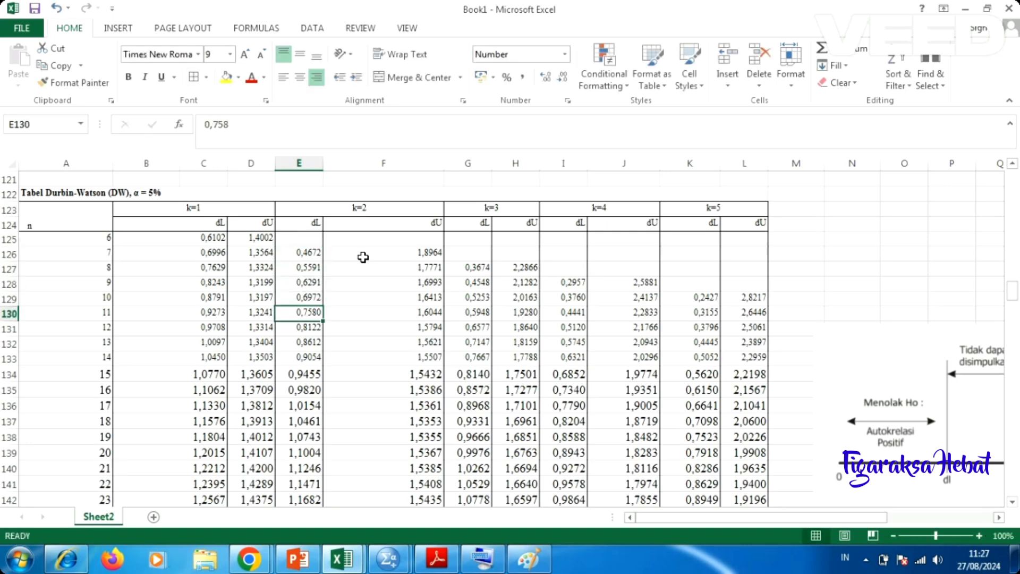
key("Up")
key("Left")
key("Left")
key("Left")
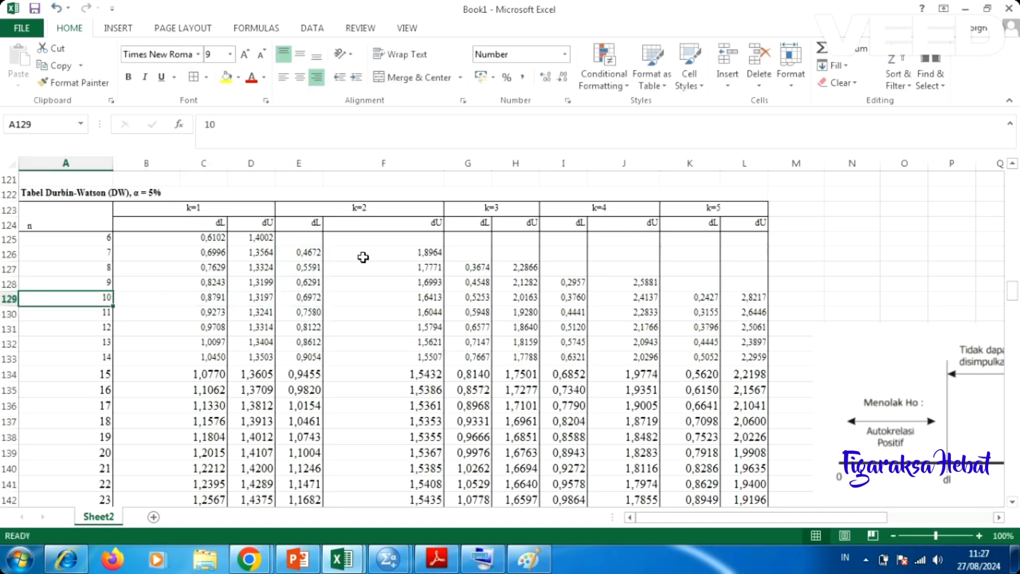
key("Right")
key("Right")
key("Right")
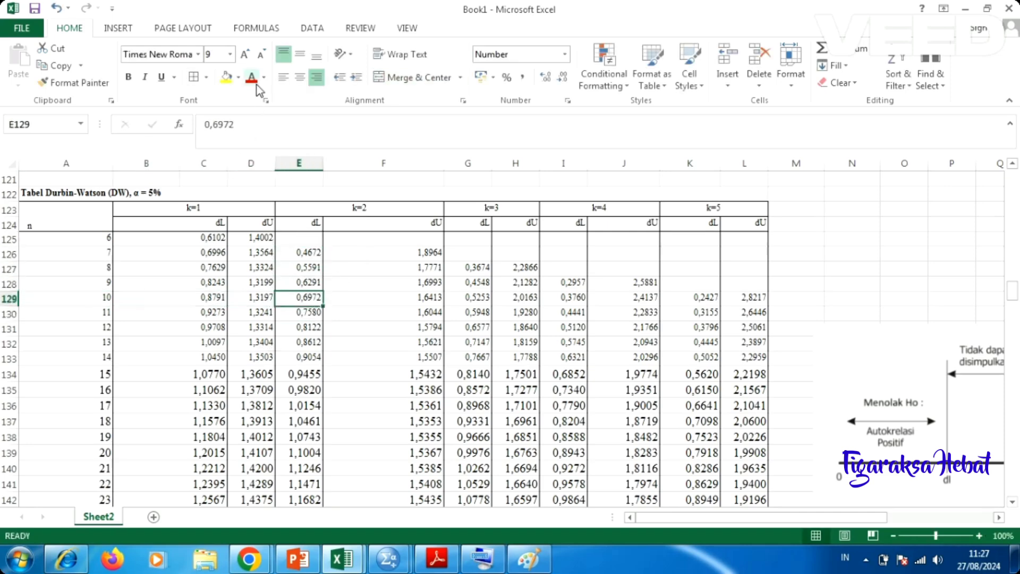
left_click(238, 80)
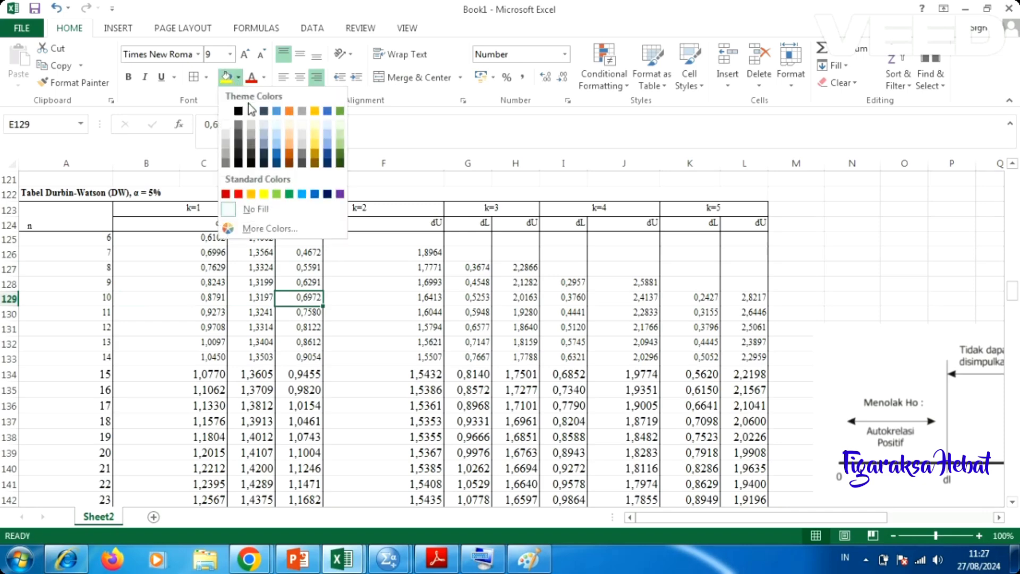
left_click(264, 193)
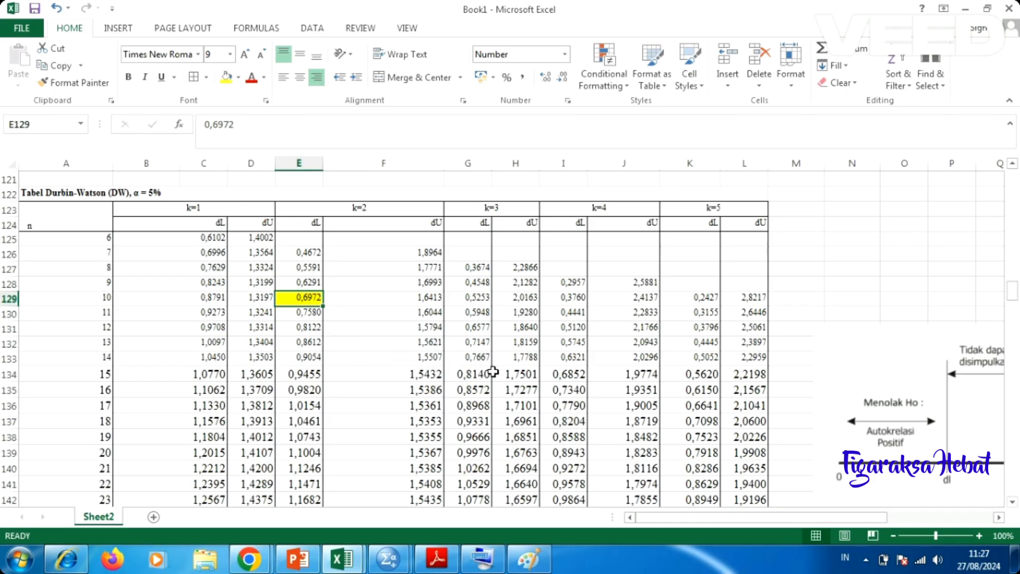
- Copy the highlighted dL value from E129 into cell O146 beside the DL label of the Interpretasi list
scroll(493, 372, "down", 4)
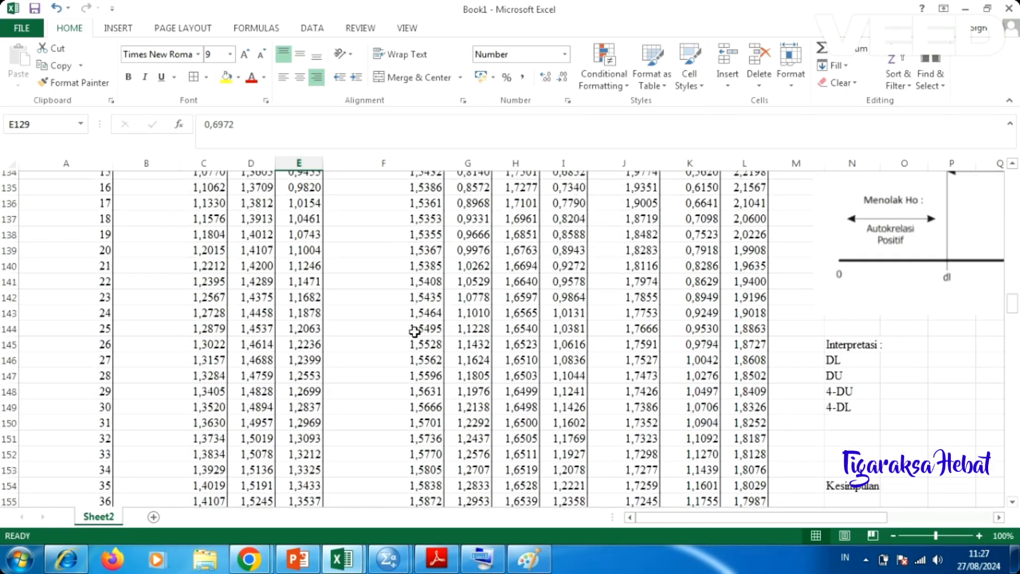
scroll(415, 332, "up", 2)
left_click(369, 277)
scroll(369, 279, "up", 2)
left_click(296, 256)
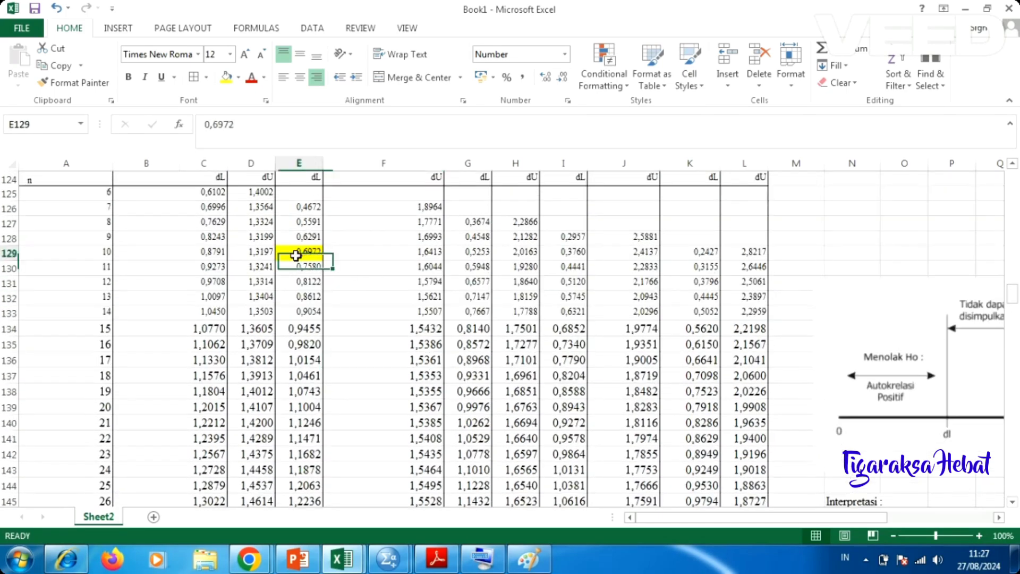
key("ctrl+c")
scroll(441, 345, "down", 5)
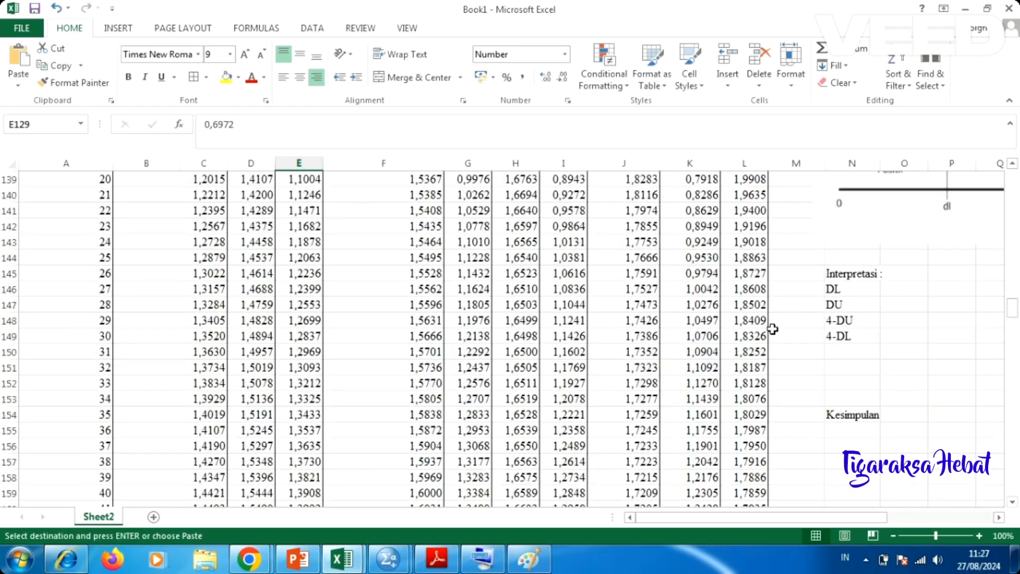
left_click(886, 286)
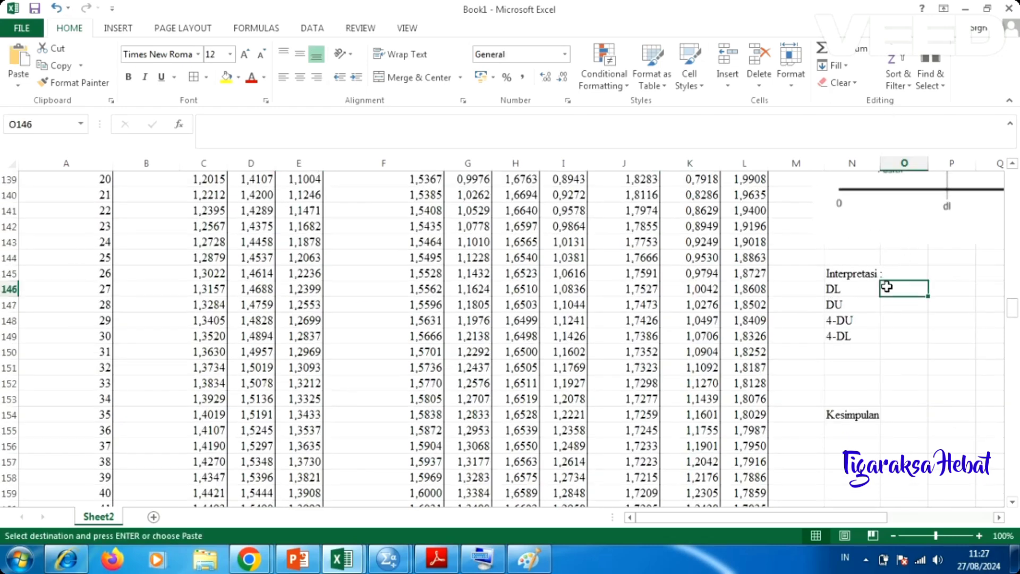
key("ctrl+v")
- Highlight the dU critical value for n = 10 and k = 2, cell F129 of the Durbin-Watson table, with a yellow fill
left_click(847, 304)
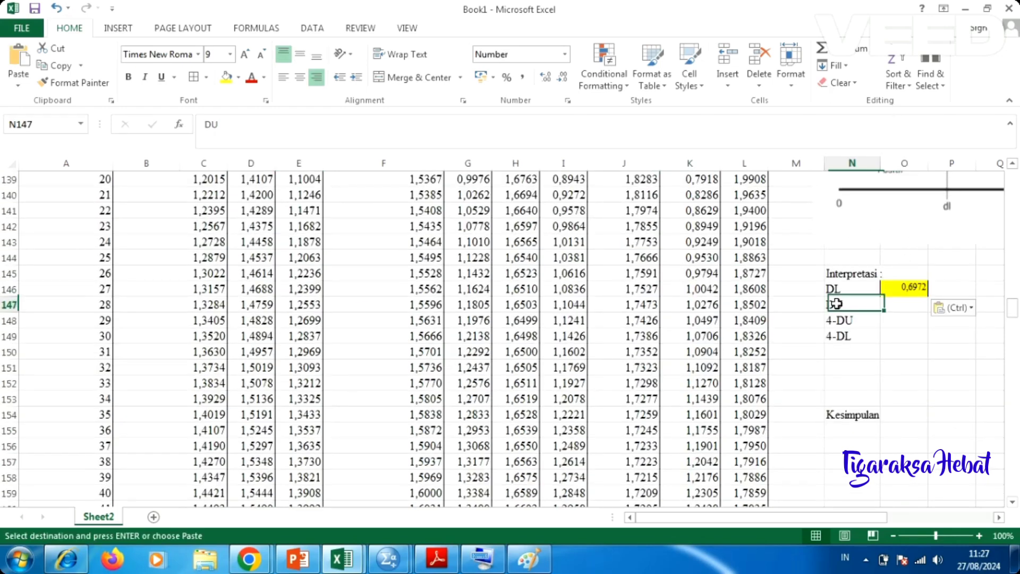
scroll(528, 234, "up", 6)
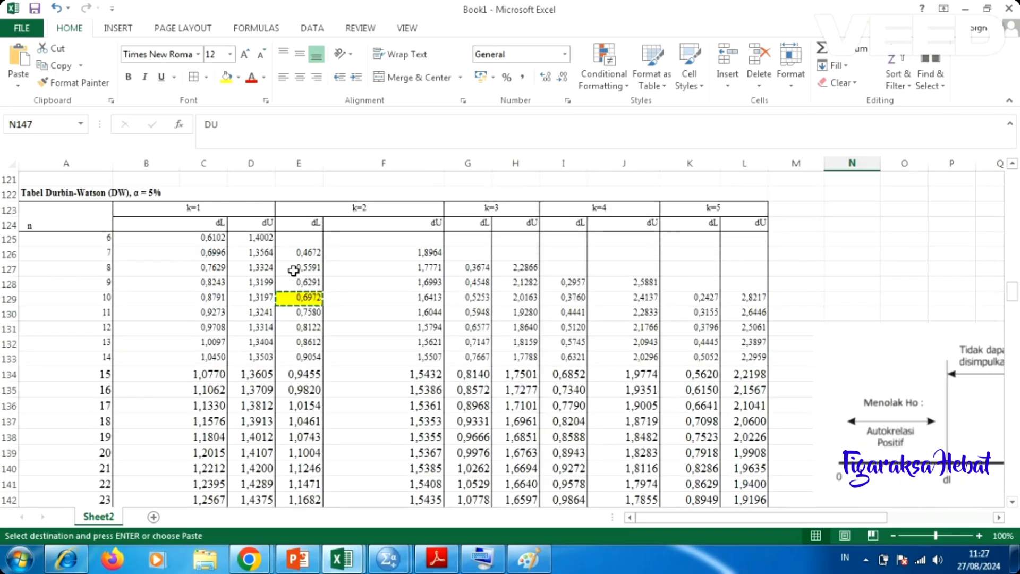
double_click(424, 297)
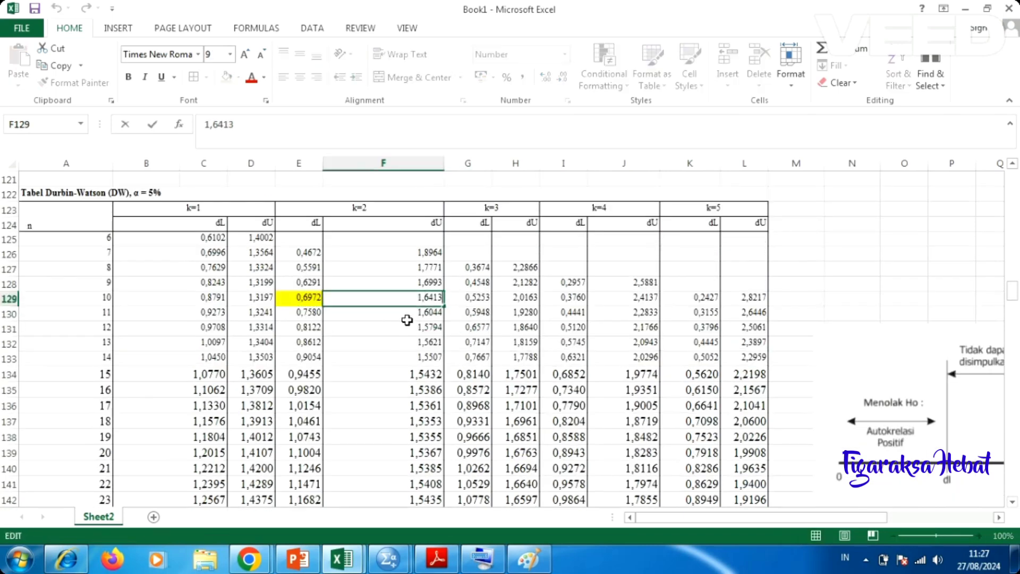
key("Escape")
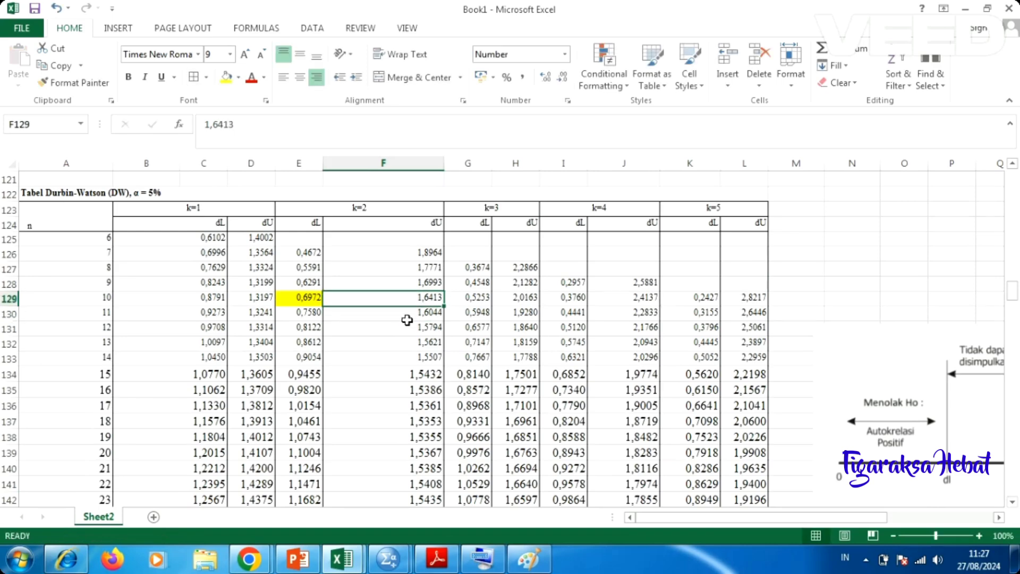
key("ctrl+c")
left_click(226, 78)
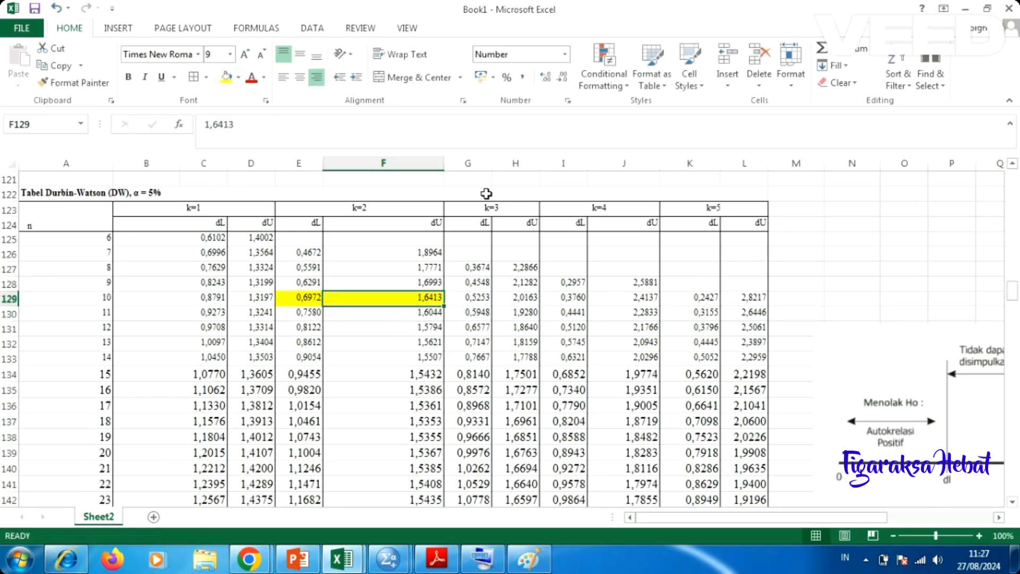
- Copy the highlighted dU value from F129 into cell O147 beside the DU label
scroll(545, 254, "down", 4)
key("ctrl+c")
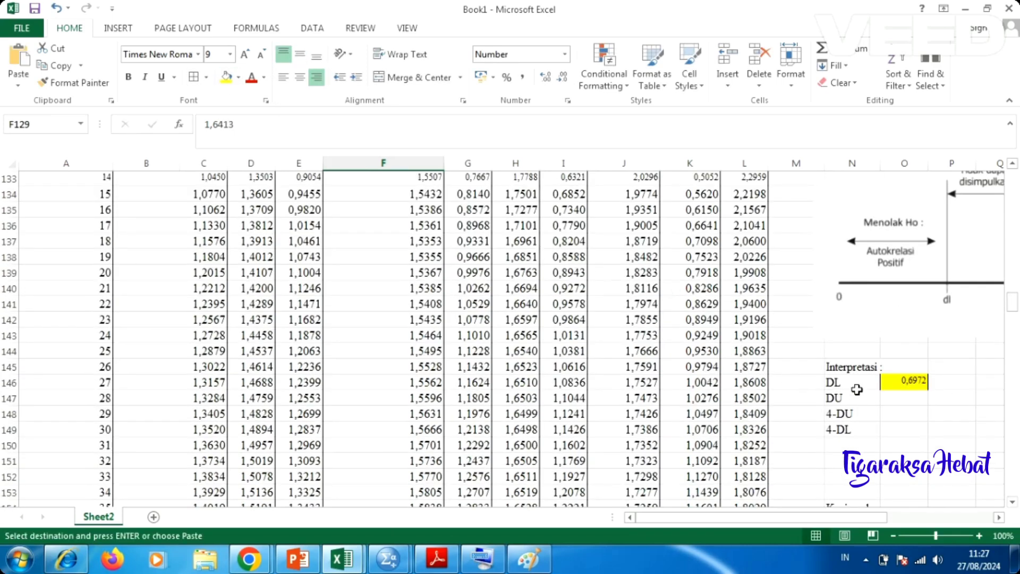
left_click(906, 398)
key("ctrl+v")
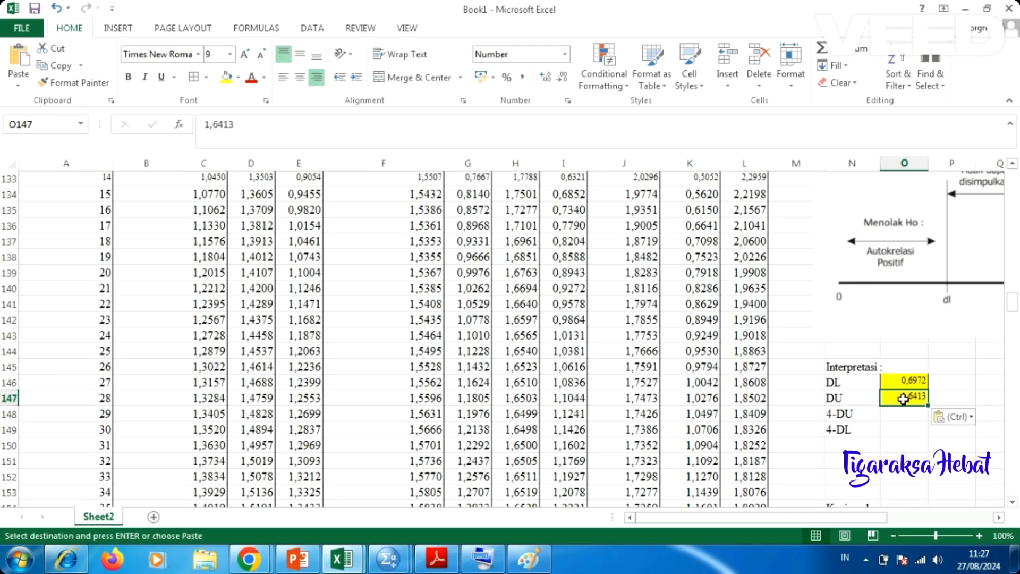
- Remove the yellow fill from the DL and DU values in O146:O147
left_click_drag(903, 399, 903, 382)
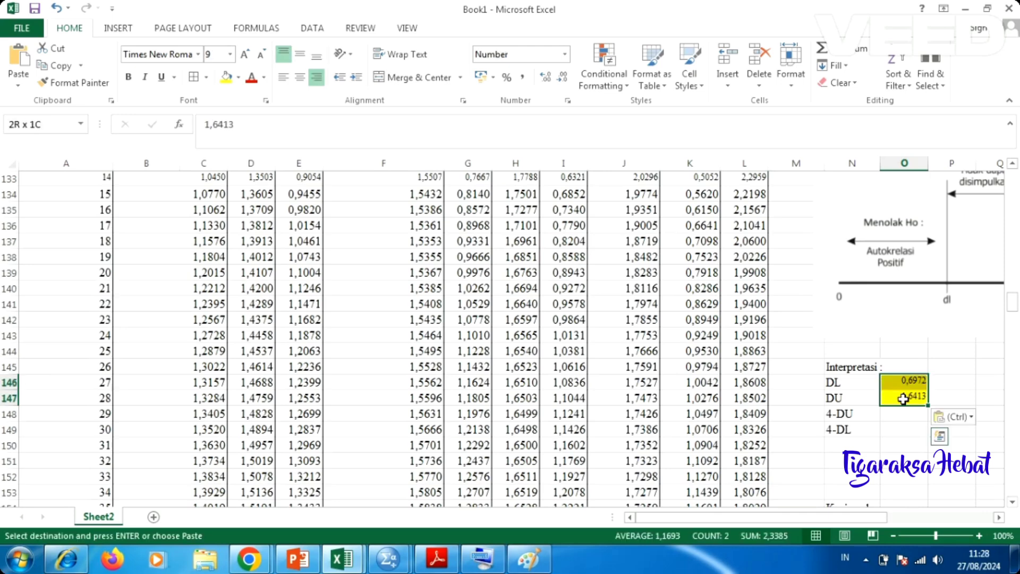
left_click(238, 77)
left_click(239, 209)
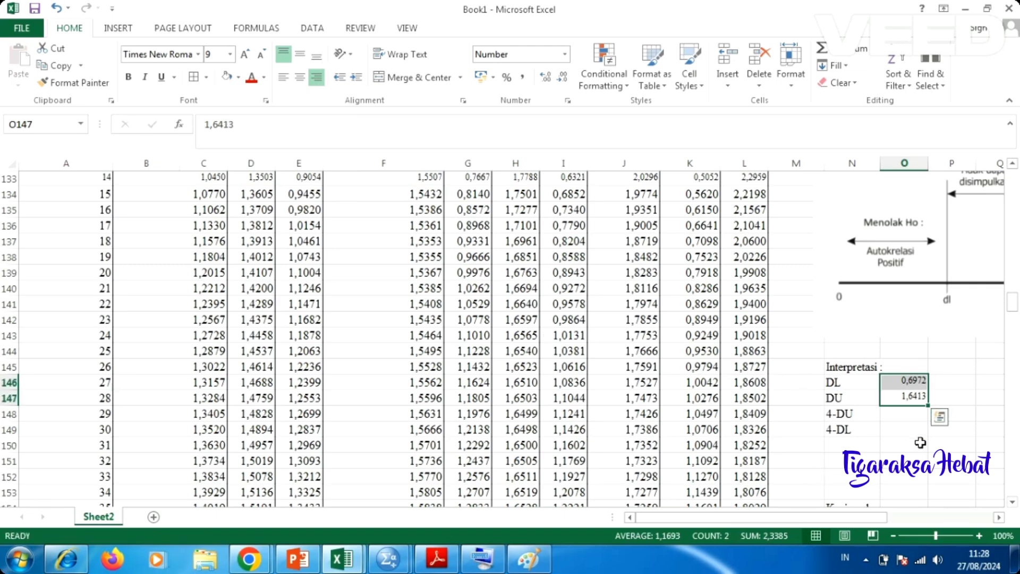
- Calculate 4-DU in cell O148 by subtracting the DU value in O147 from 4
left_click(884, 429)
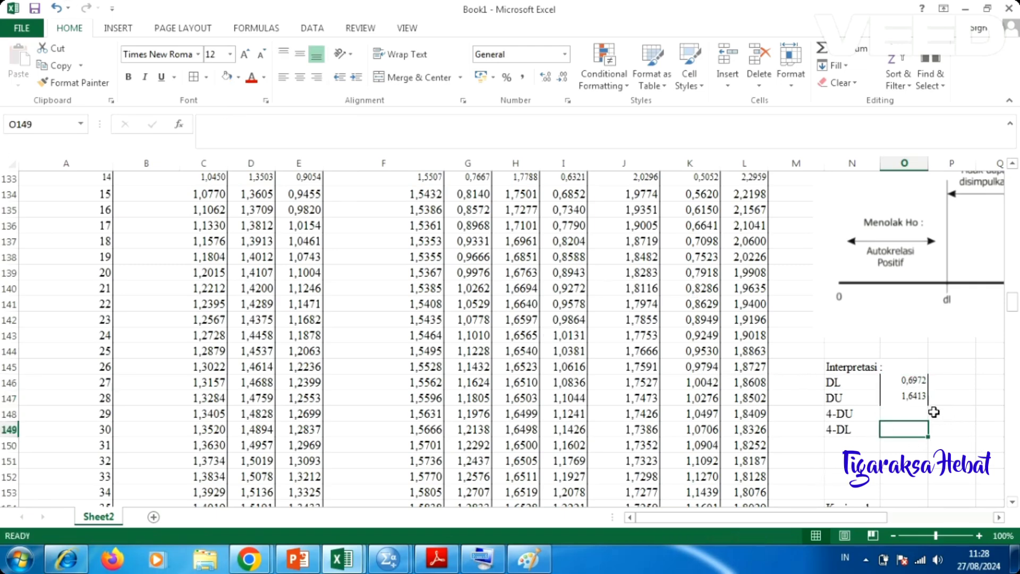
left_click(902, 408)
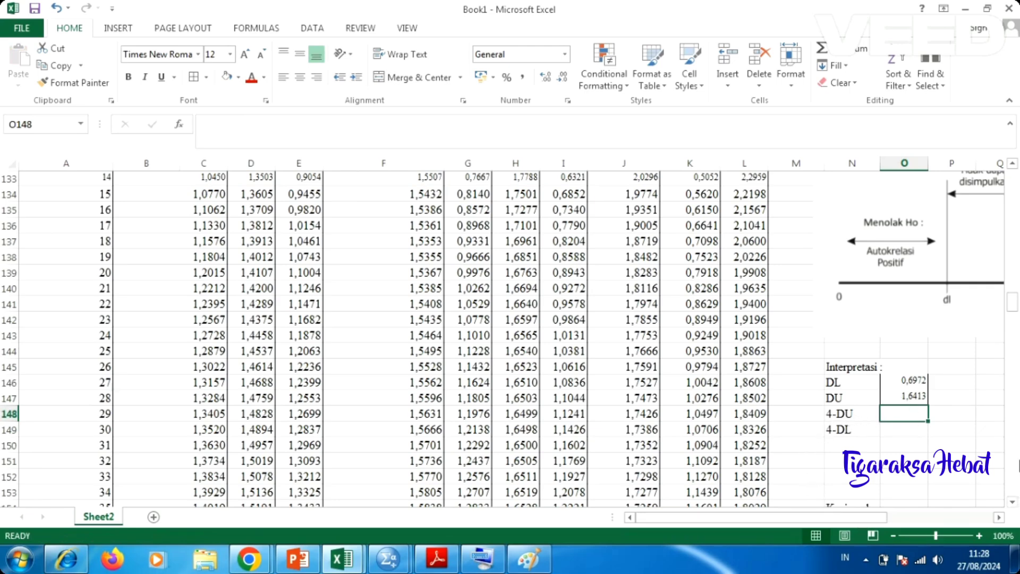
type("=4")
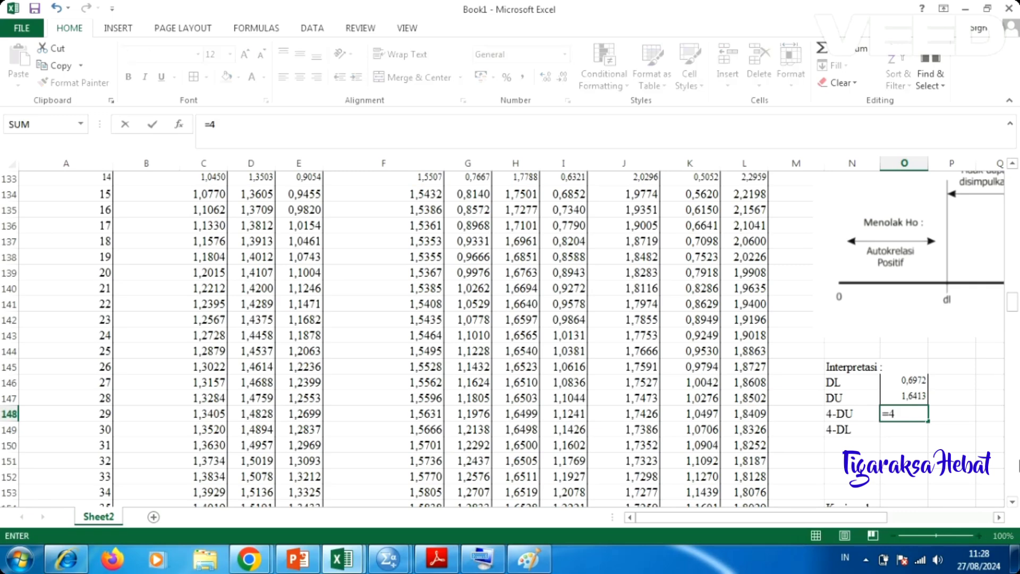
type("-")
left_click(924, 401)
key("Return")
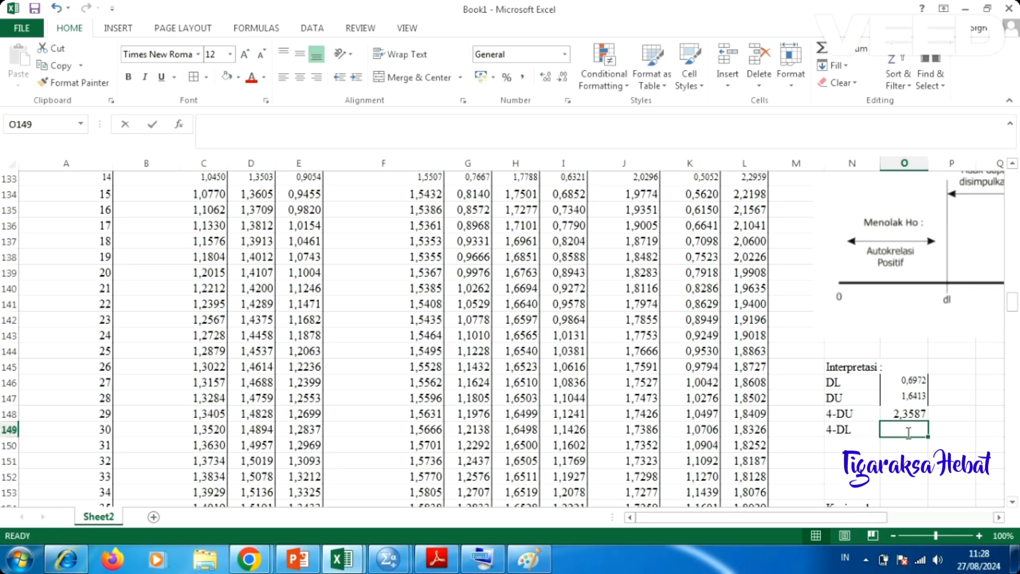
- Calculate 4-DL in cell O149 by subtracting the DL value in O146 from 4
type("=4")
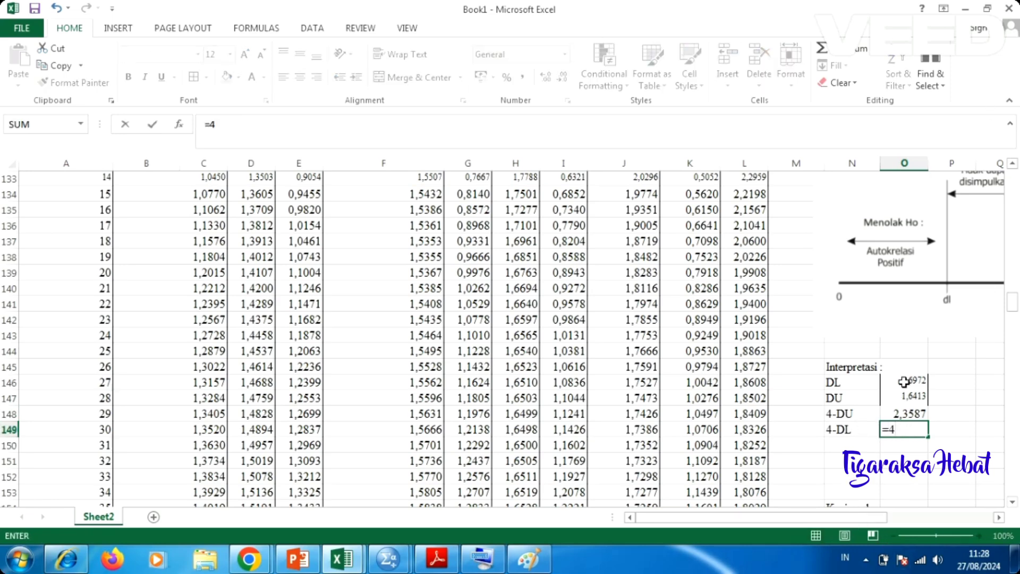
type("-")
left_click(904, 382)
key("Return")
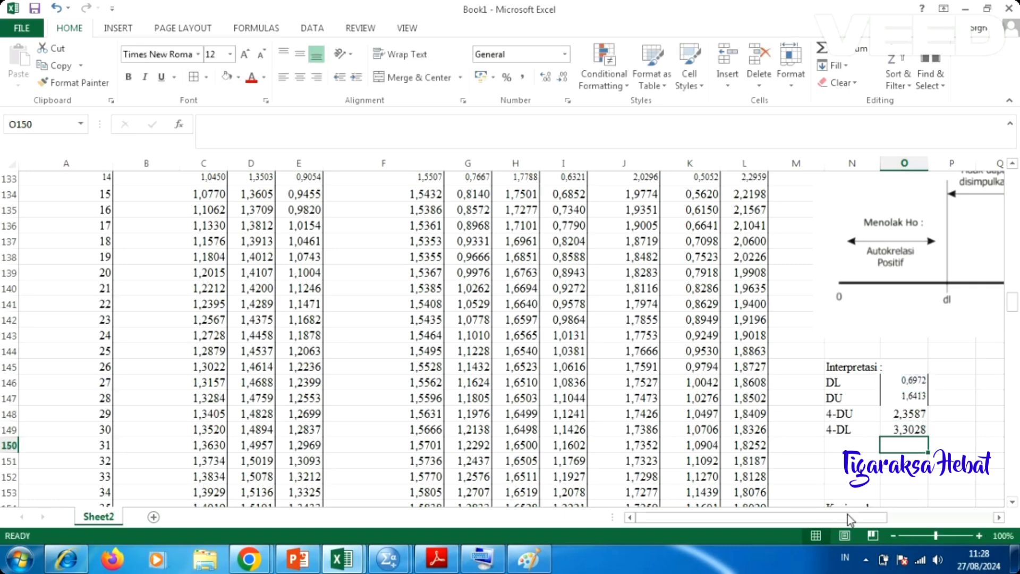
- Copy the Durbin-Watson statistic from G8 into O150 as values only, and label it DW in N150
scroll(638, 413, "up", 20)
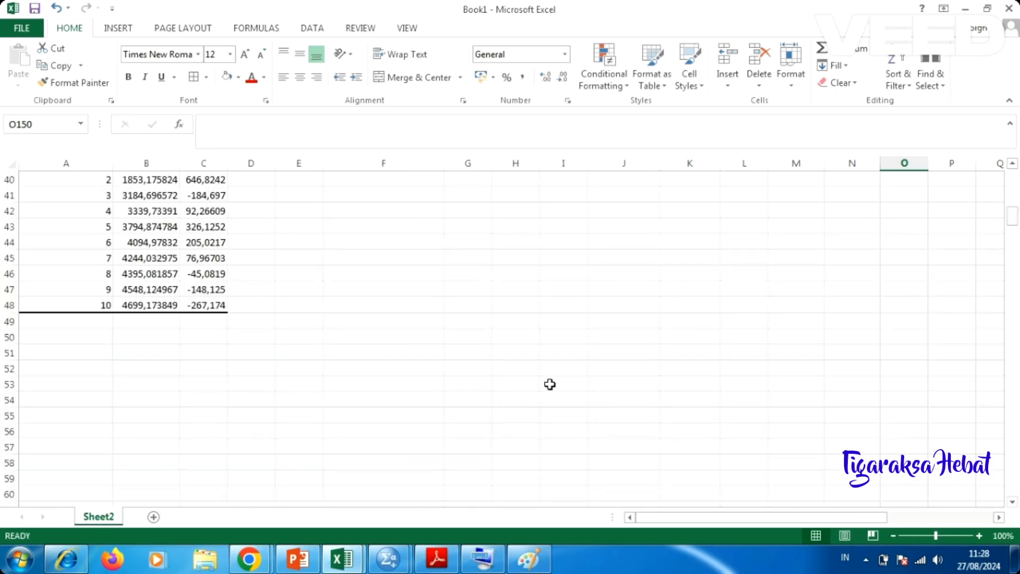
scroll(550, 384, "up", 13)
left_click(465, 290)
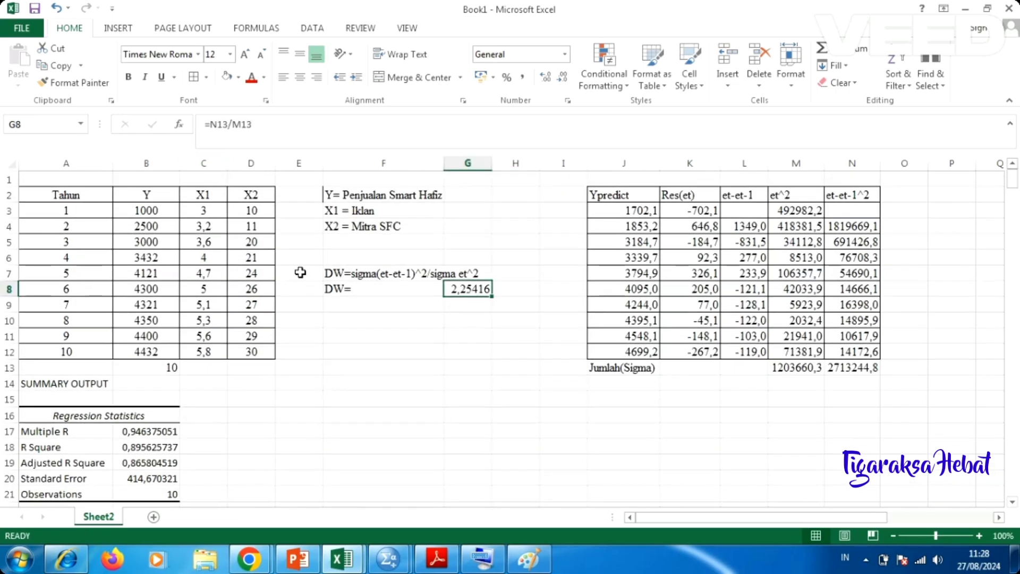
left_click(58, 66)
scroll(970, 399, "down", 7)
scroll(957, 414, "down", 10)
scroll(891, 413, "up", 11)
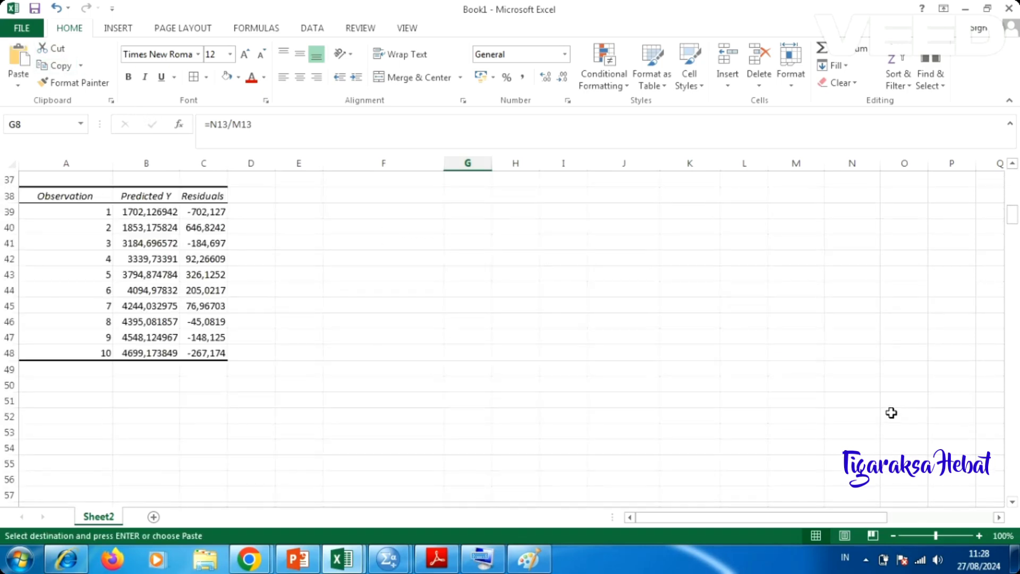
scroll(889, 426, "down", 2)
scroll(885, 435, "down", 20)
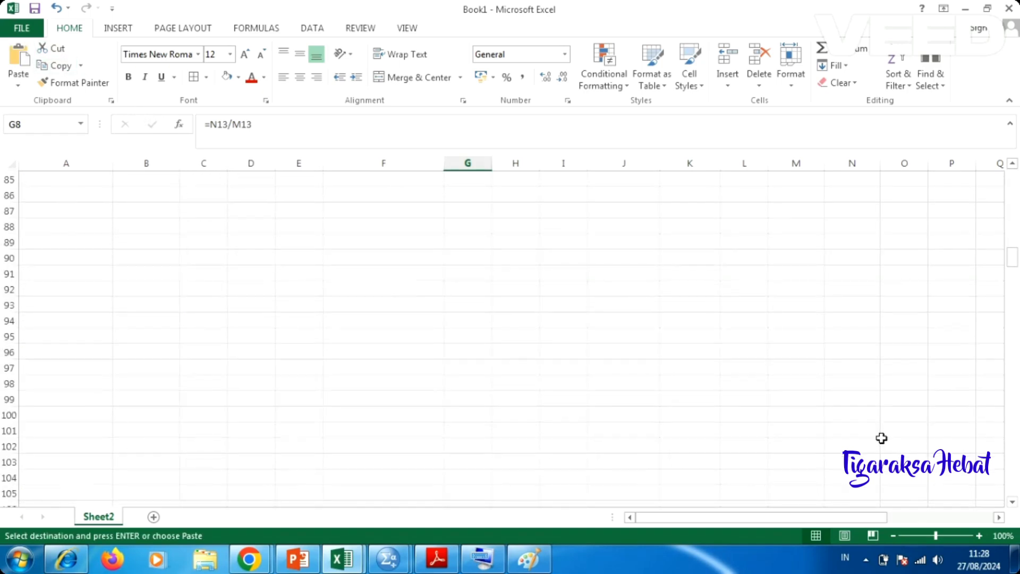
scroll(881, 438, "down", 3)
scroll(898, 412, "up", 3)
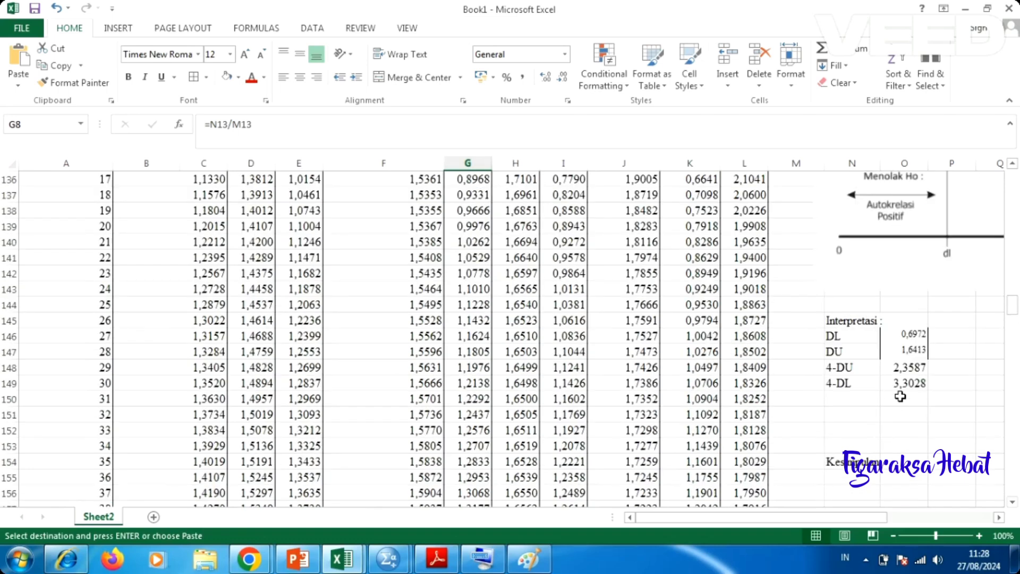
left_click(911, 399)
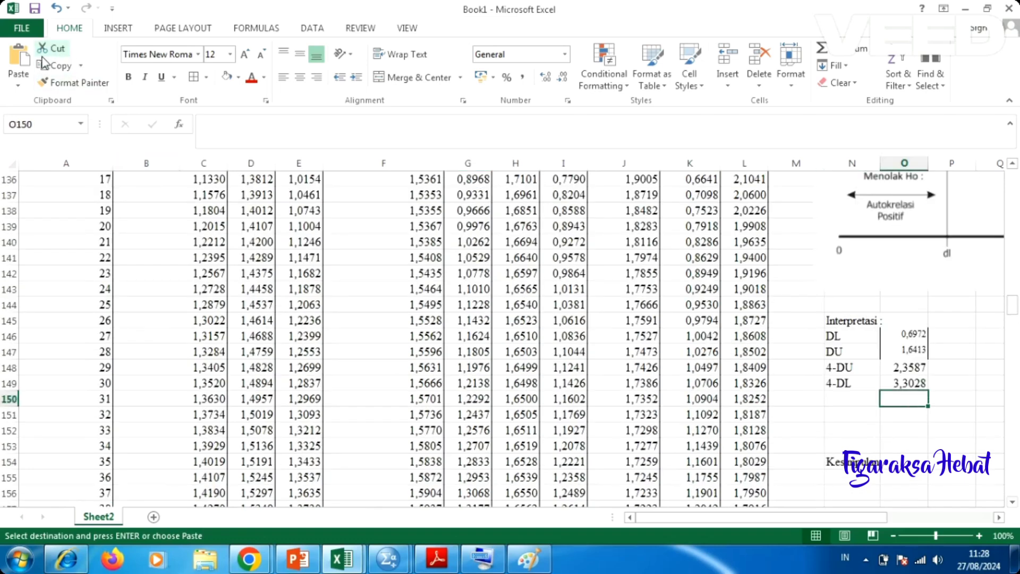
left_click(18, 81)
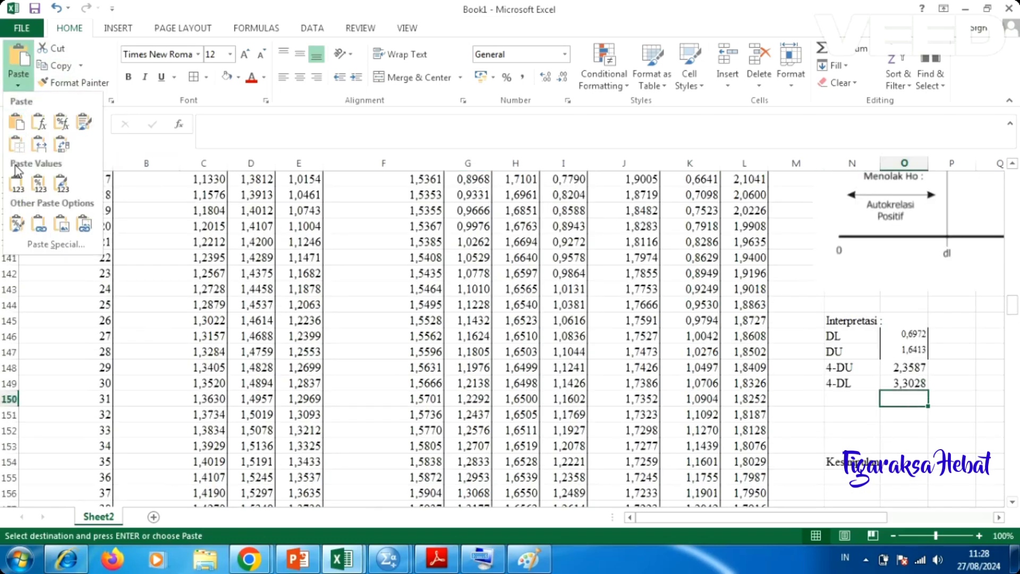
left_click(16, 183)
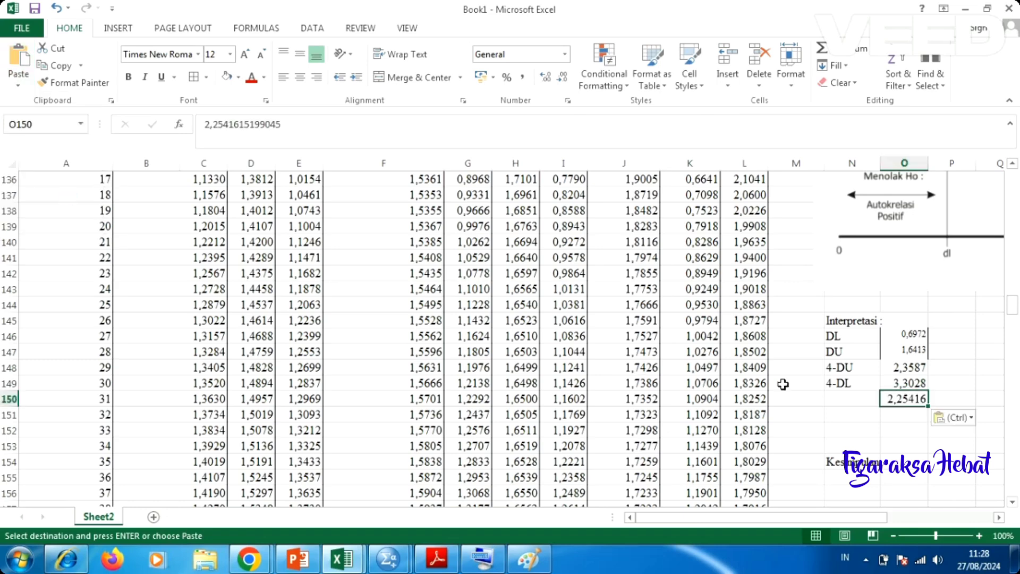
left_click(829, 398)
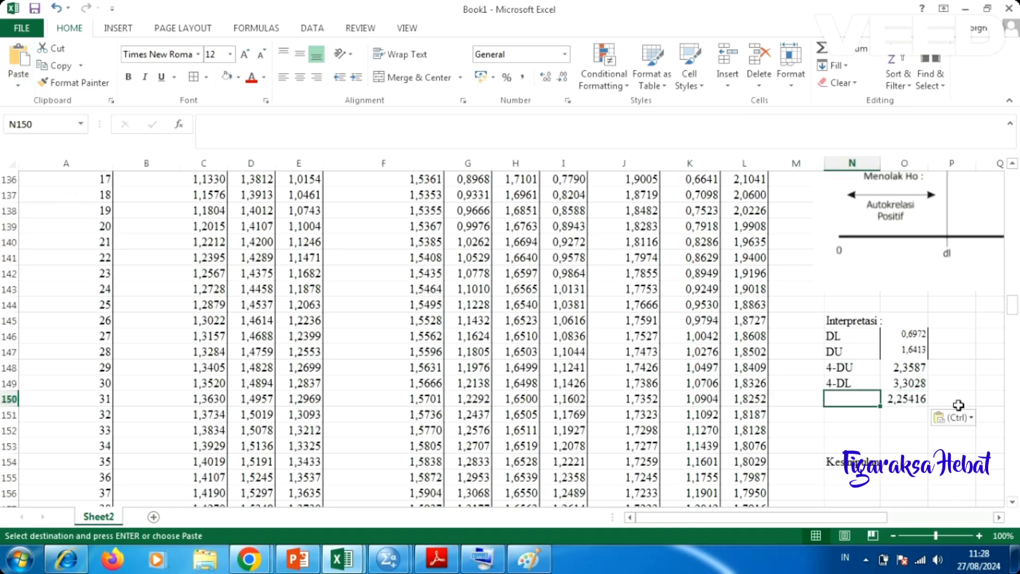
type("DW")
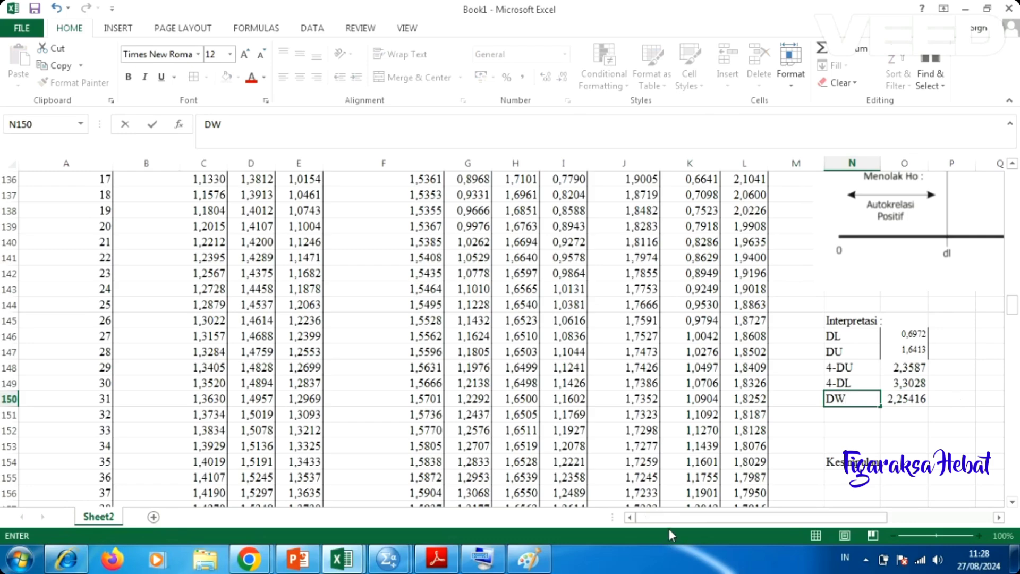
- Copy the DW value from O150 into cell T144, beneath the diagram between the 2 and 4 - du marks
left_click_drag(676, 517, 750, 508)
scroll(802, 437, "up", 1)
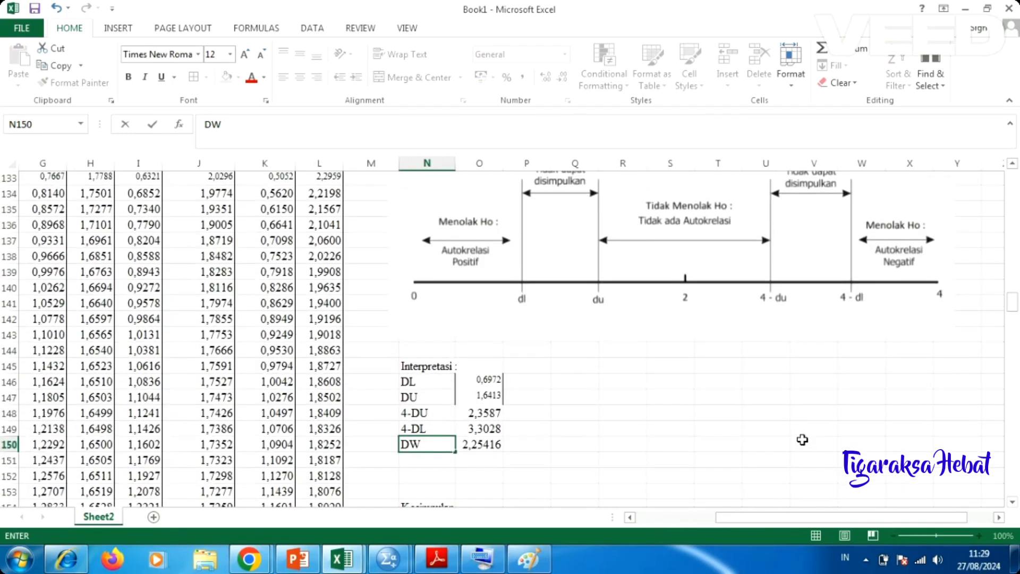
scroll(802, 440, "up", 3)
scroll(751, 342, "down", 1)
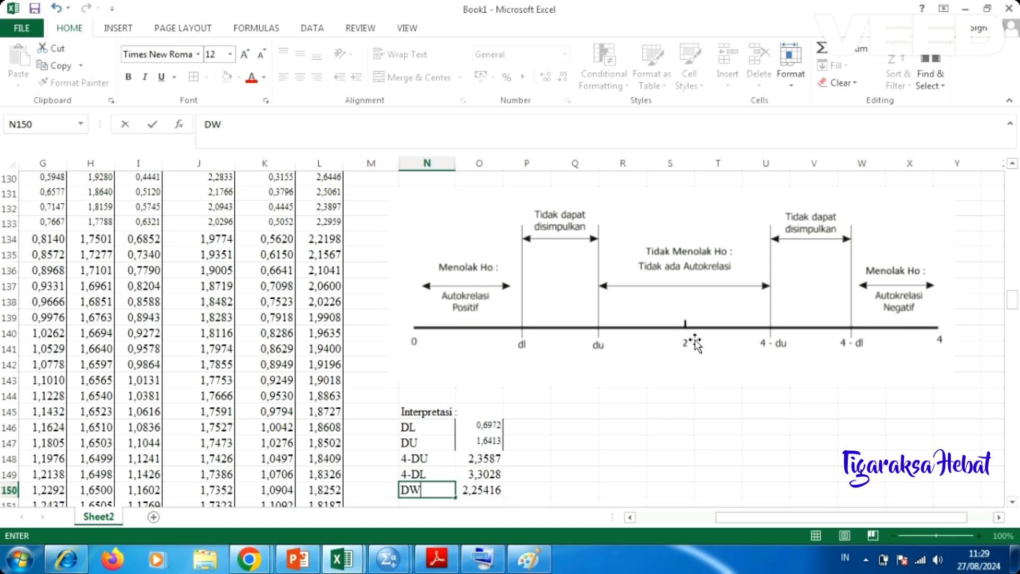
left_click(697, 397)
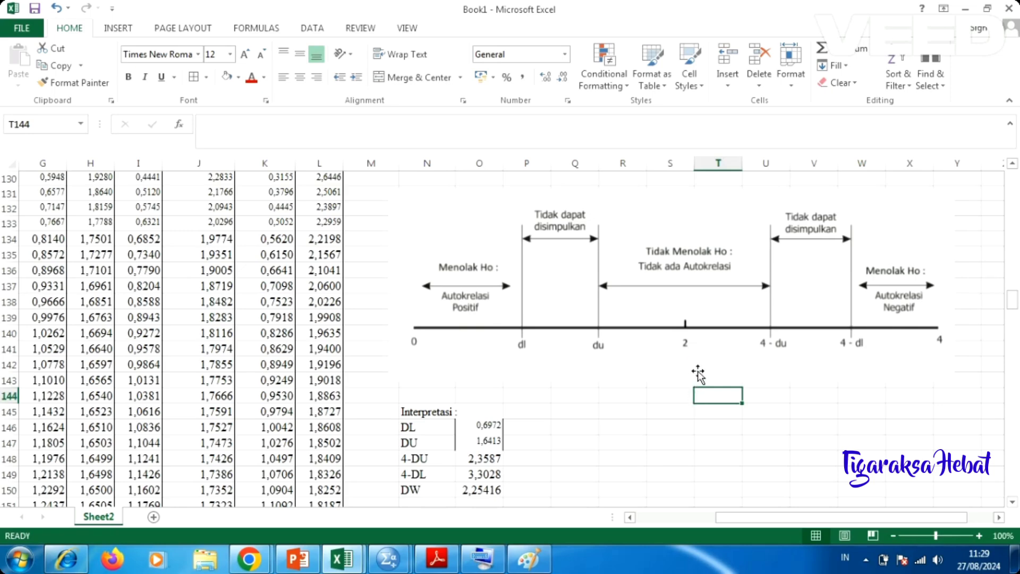
type("2")
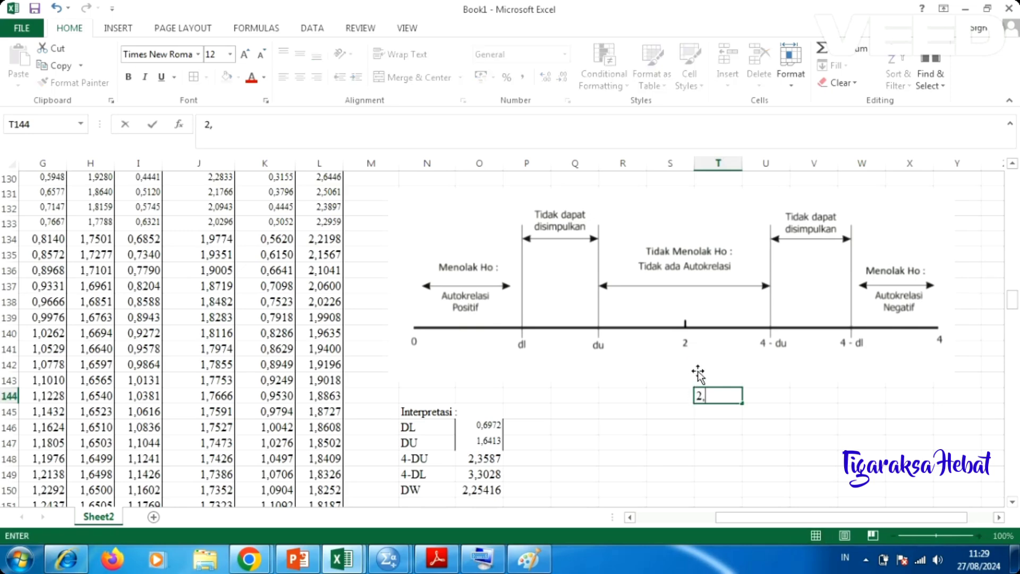
left_click(483, 491)
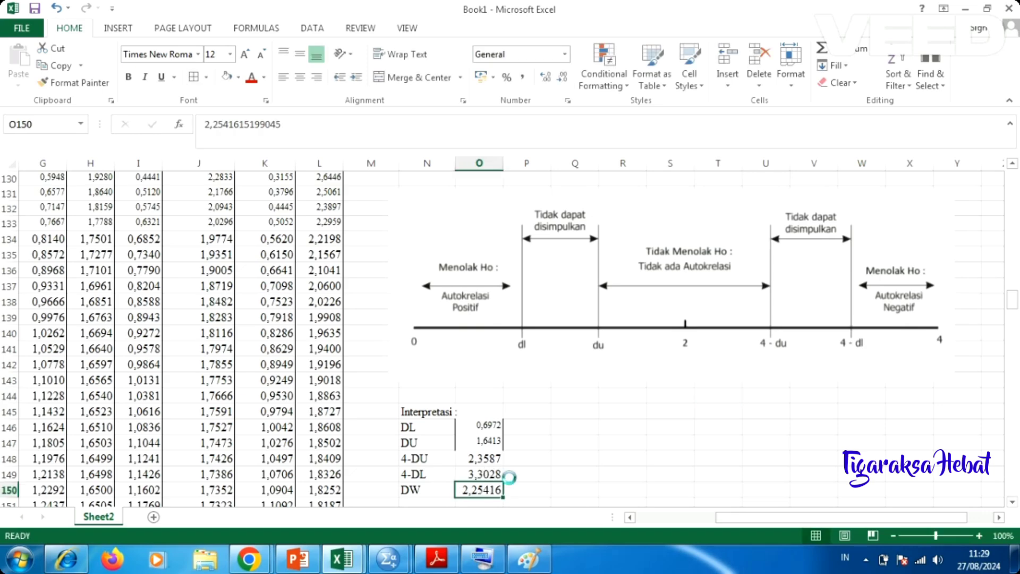
key("ctrl+c")
left_click(707, 396)
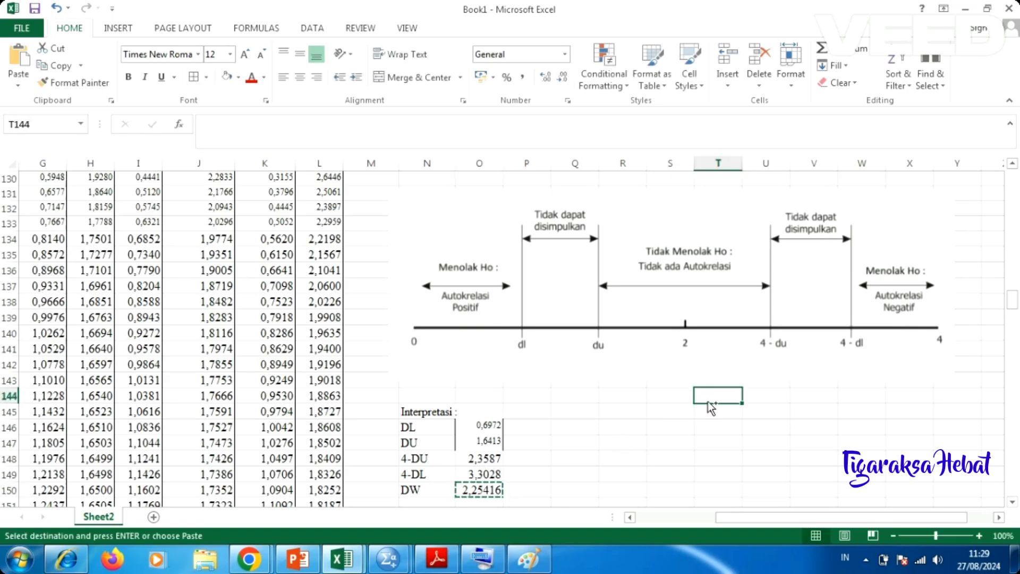
key("ctrl+v")
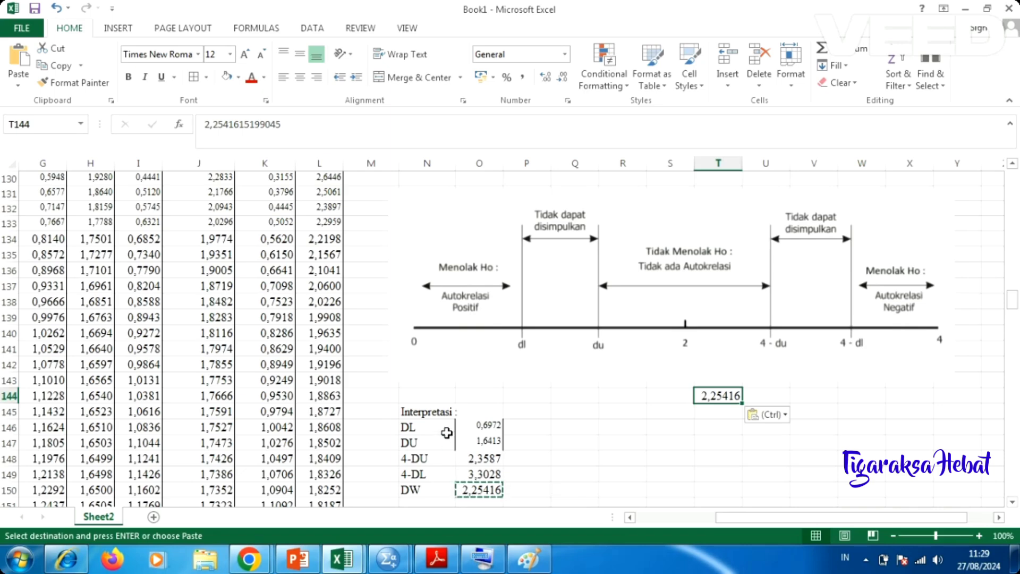
- Copy the DL value from O146 into P144, beneath the dl mark of the diagram
left_click(490, 427)
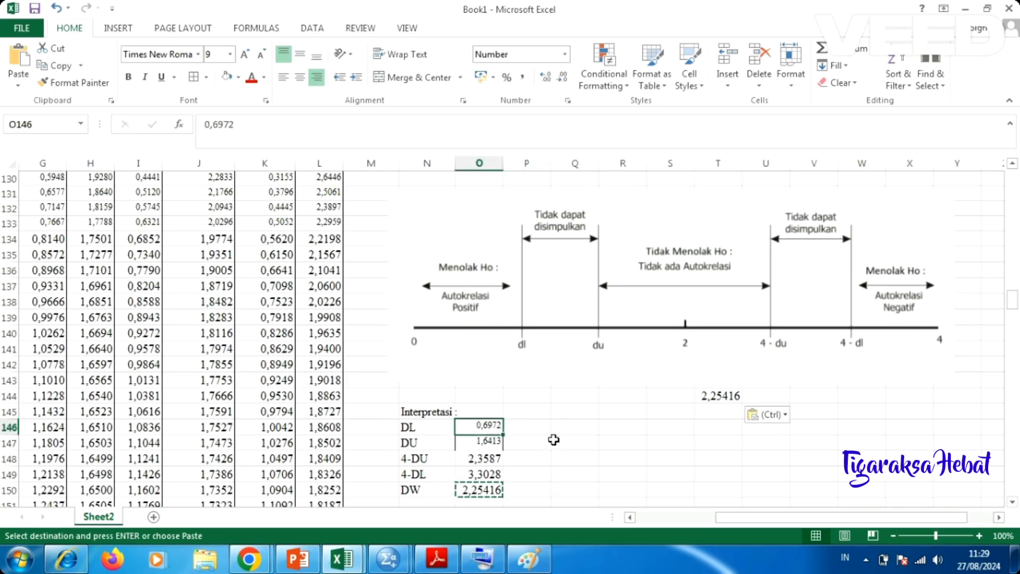
double_click(529, 395)
left_click(541, 437)
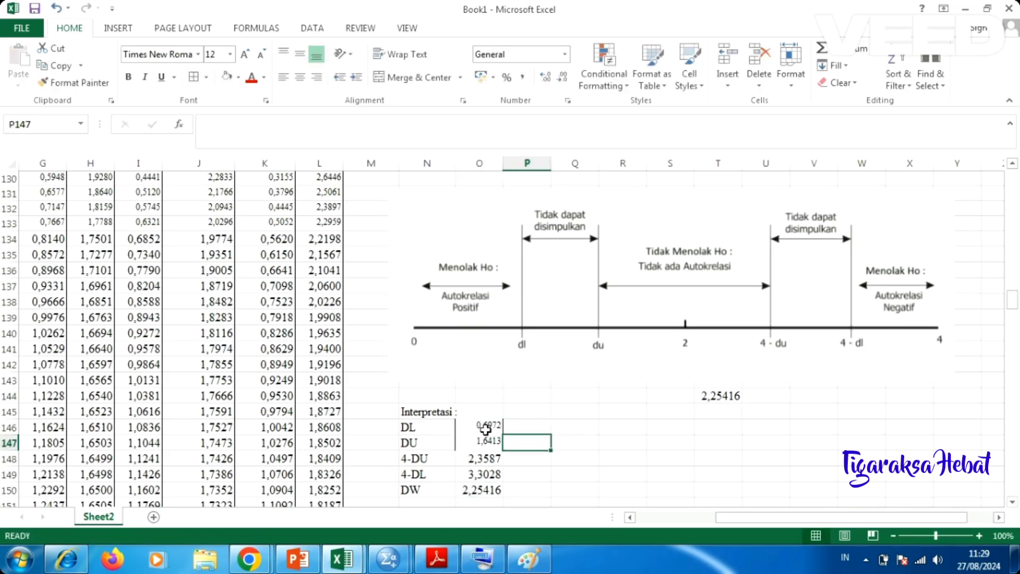
left_click(485, 428)
key("ctrl+c")
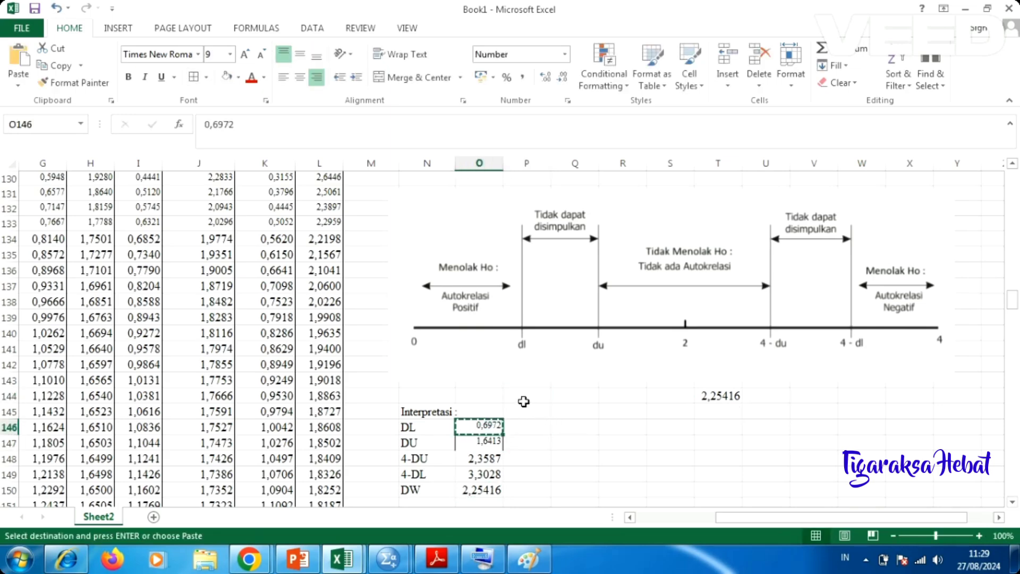
left_click(528, 396)
key("ctrl+v")
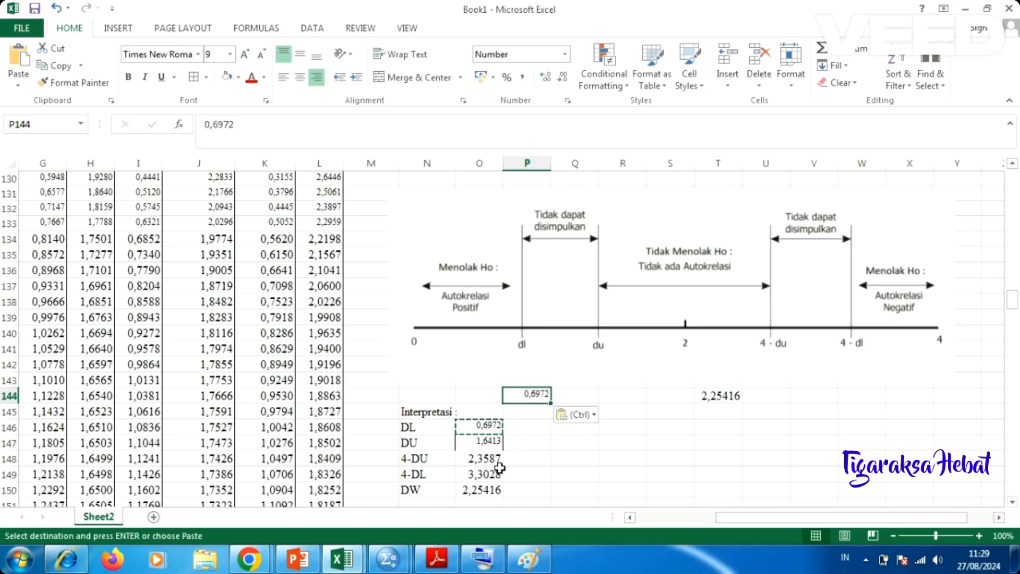
- Copy the DU value from O147 into R144, beneath the du mark of the diagram
left_click(489, 443)
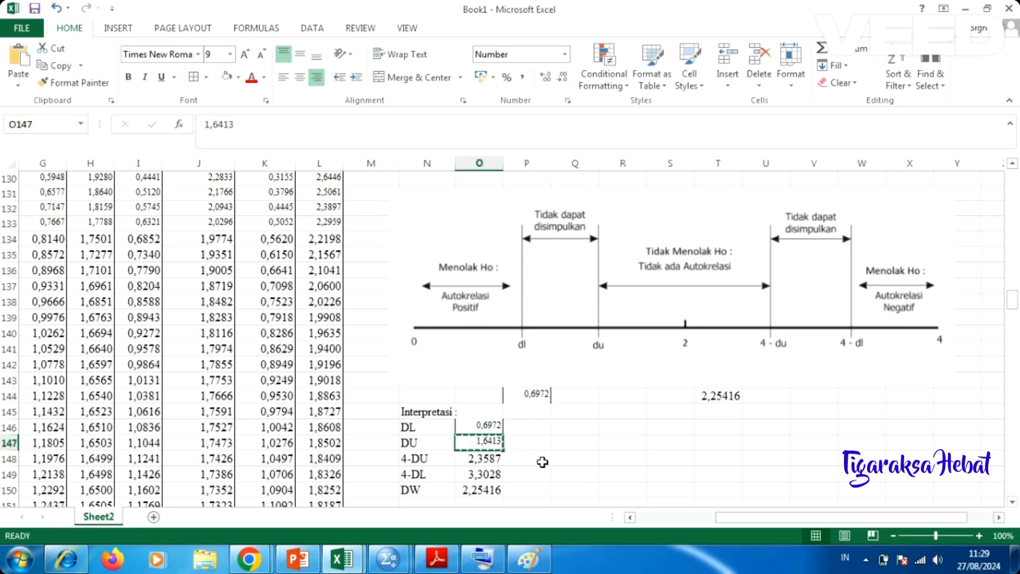
double_click(606, 395)
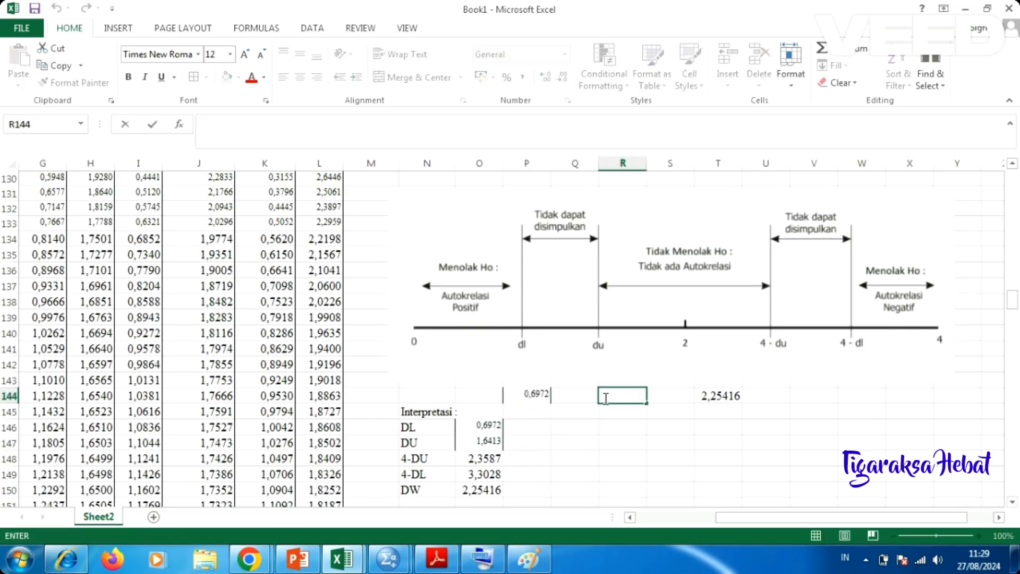
left_click(483, 446)
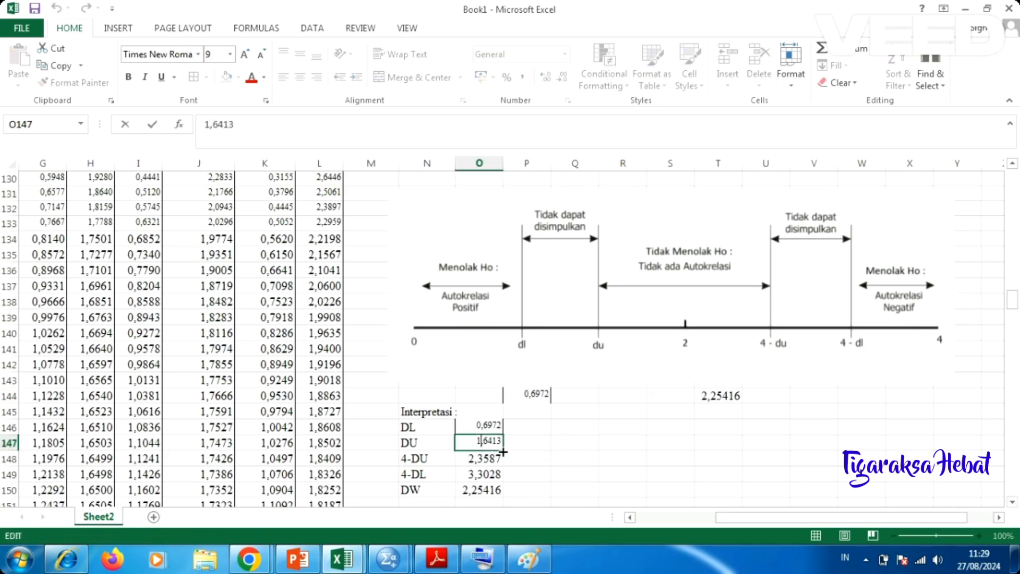
left_click(536, 474)
left_click(494, 442)
key("ctrl+c")
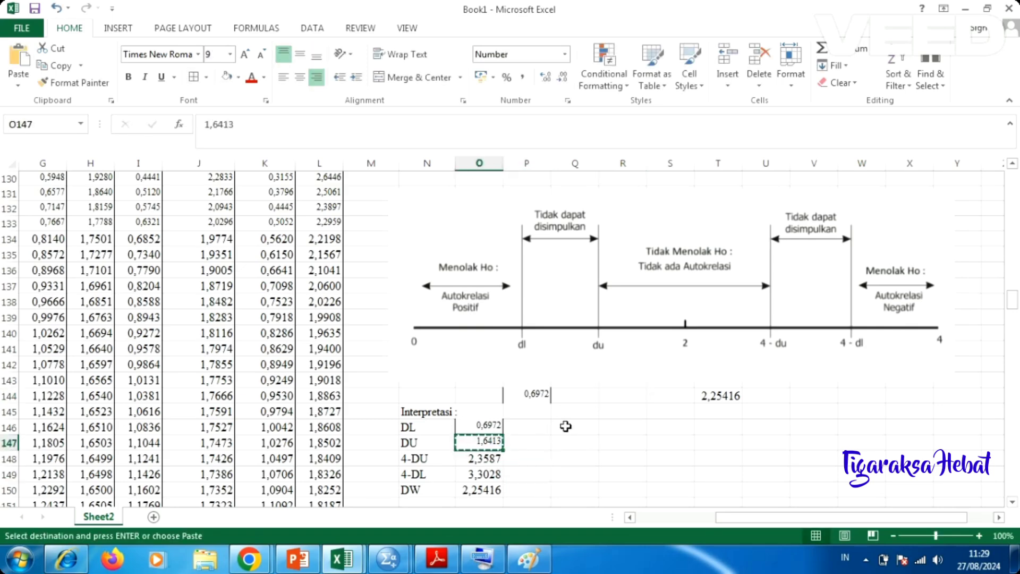
left_click(609, 393)
key("ctrl+v")
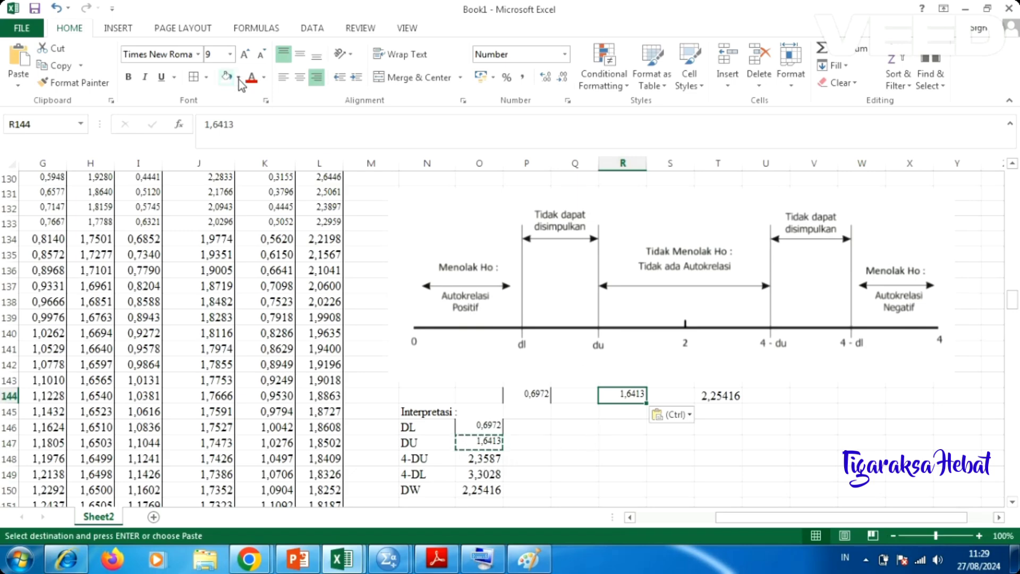
- Left-align the DU value in R144 and the DW value in T144 beneath the diagram
left_click(283, 77)
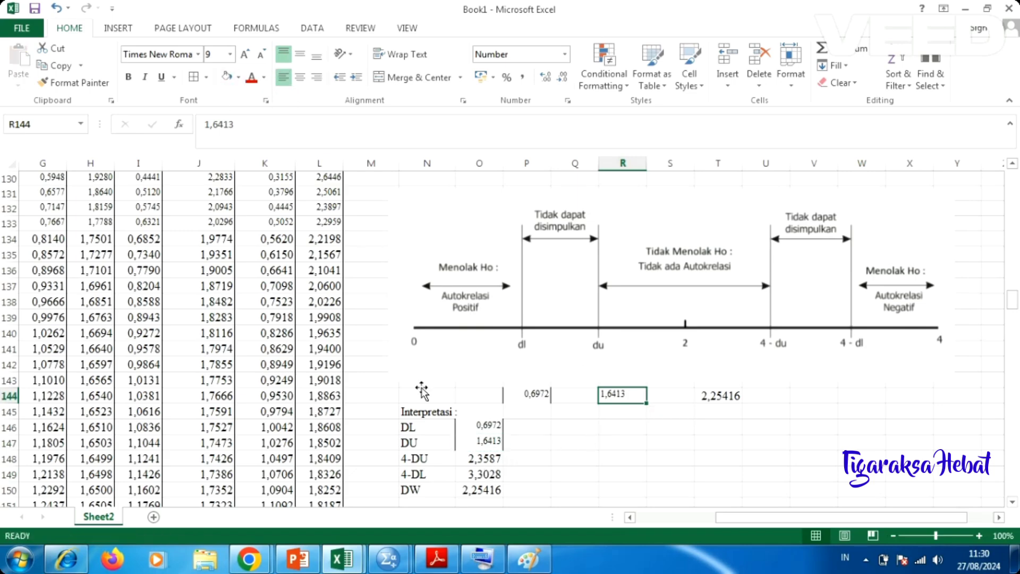
left_click(513, 391)
left_click(283, 77)
left_click(284, 77)
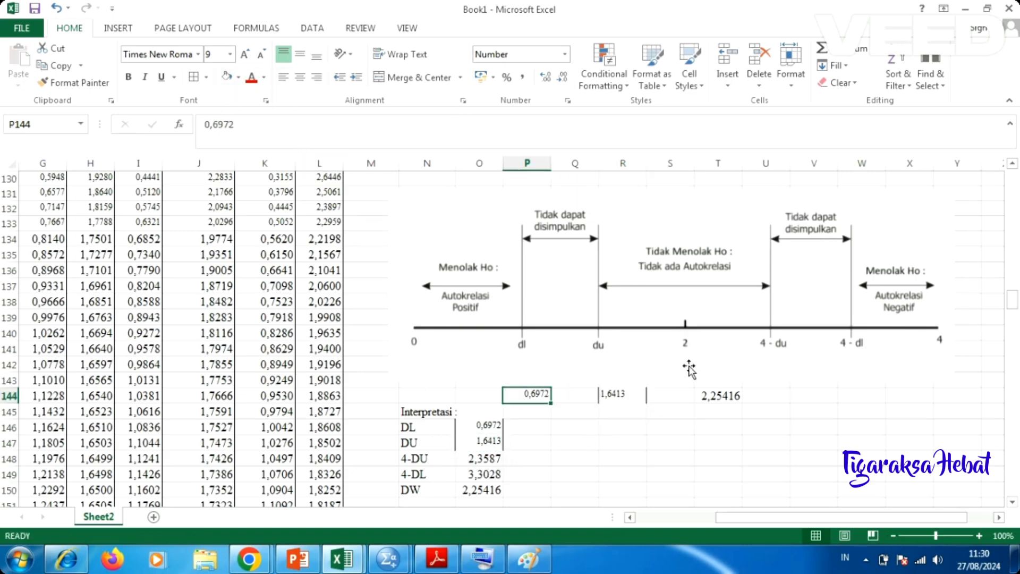
left_click(717, 396)
left_click(283, 77)
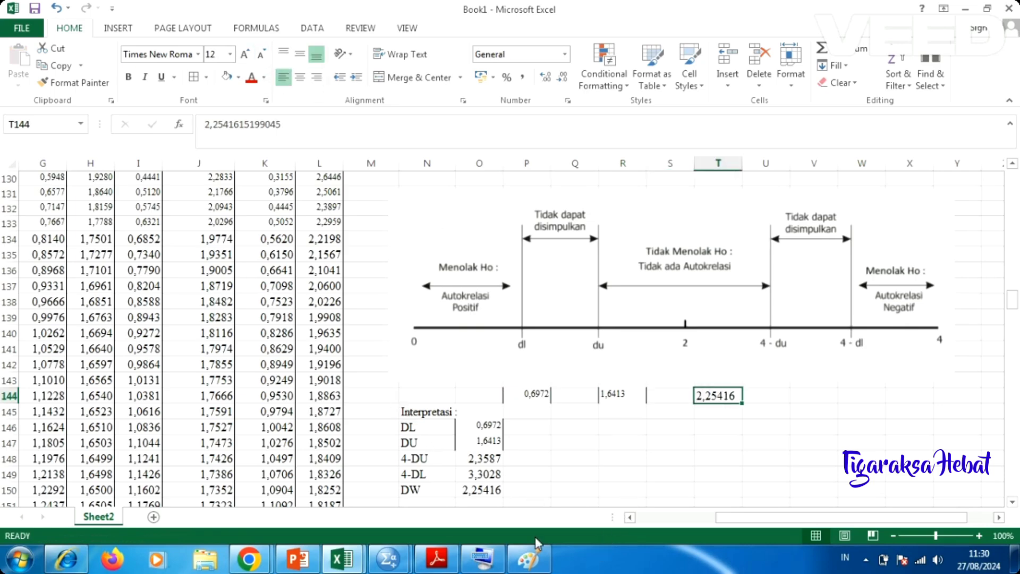
- Copy the 4-DU result from O148 into U144 as values only, beneath the 4 - du mark
left_click(494, 487)
key("Up")
key("Up")
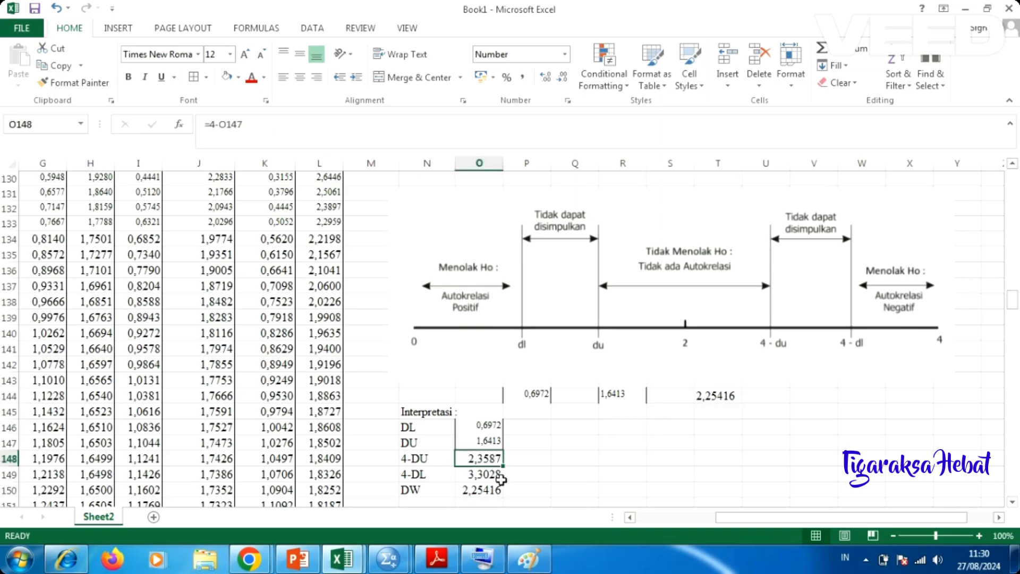
key("ctrl+c")
scroll(684, 442, "down", 1)
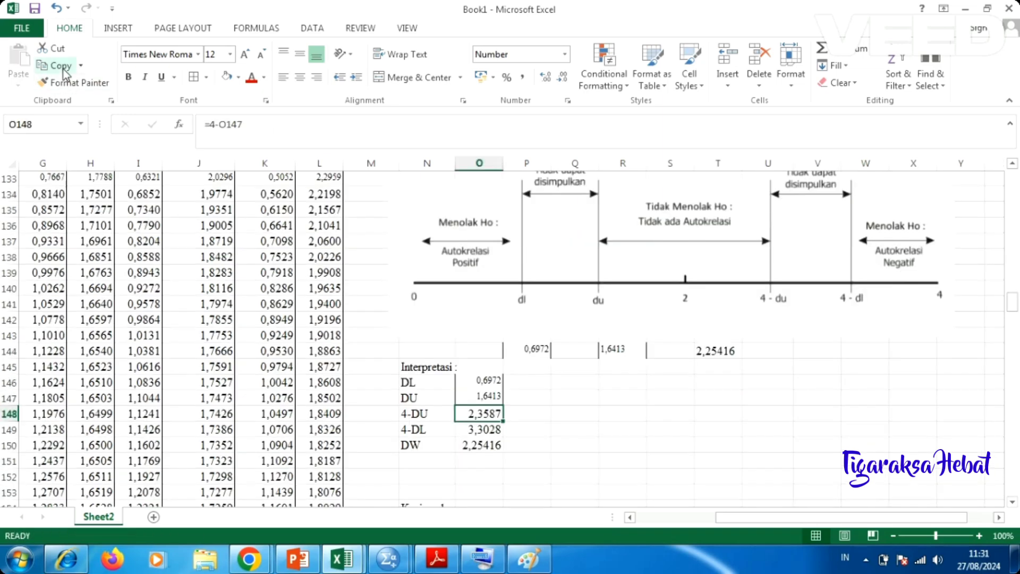
left_click(62, 69)
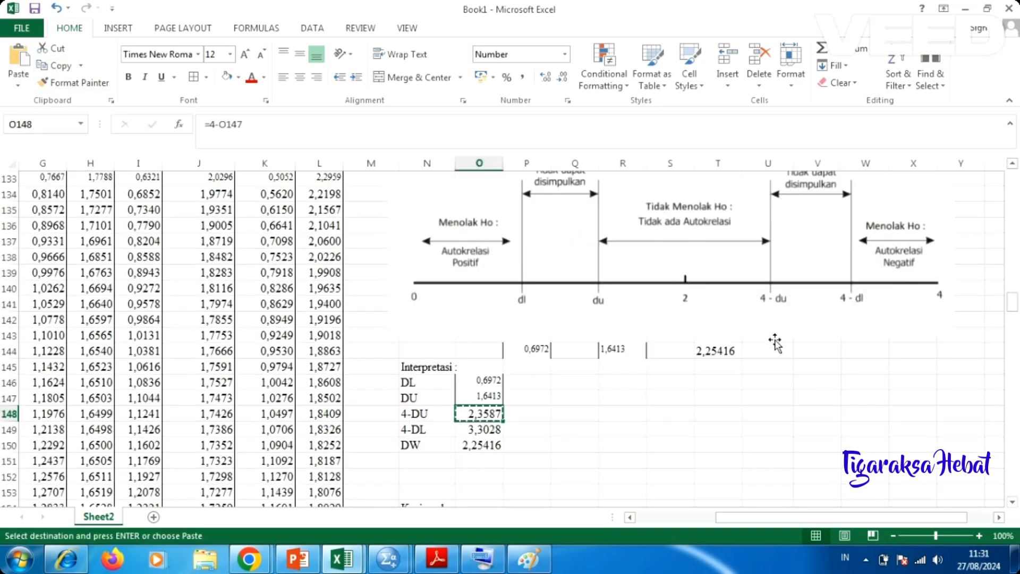
left_click(789, 355)
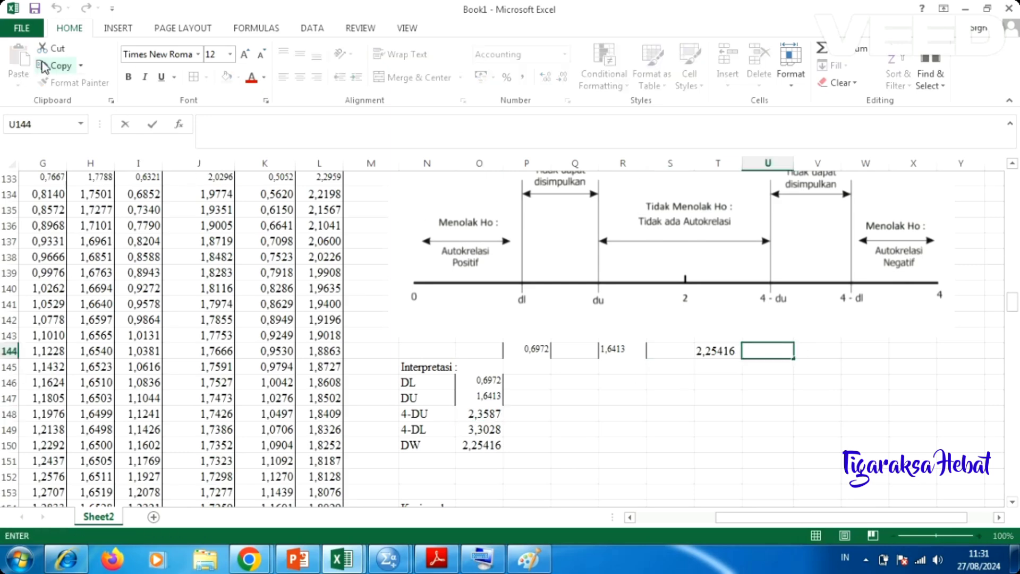
left_click(496, 414)
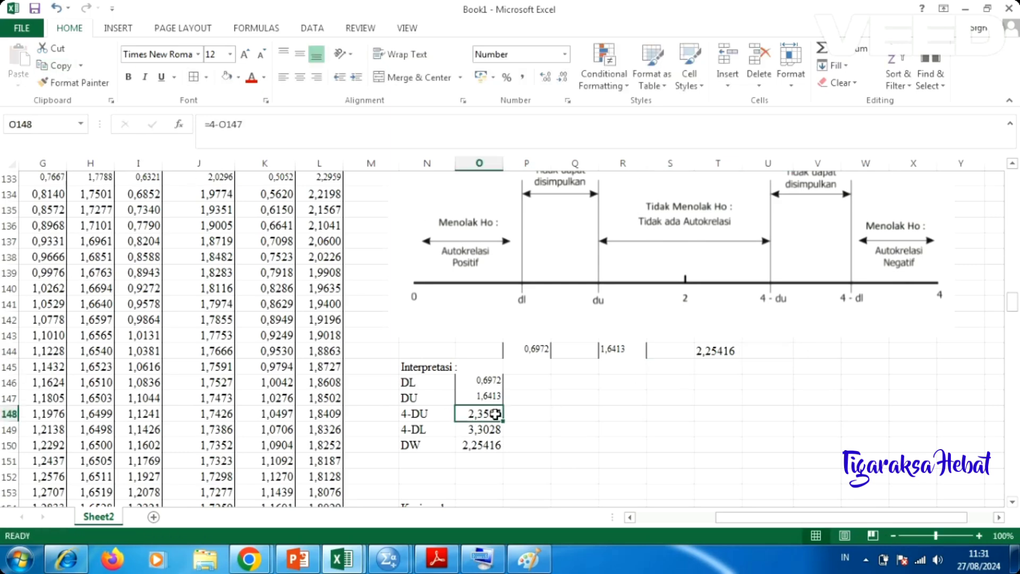
left_click(59, 68)
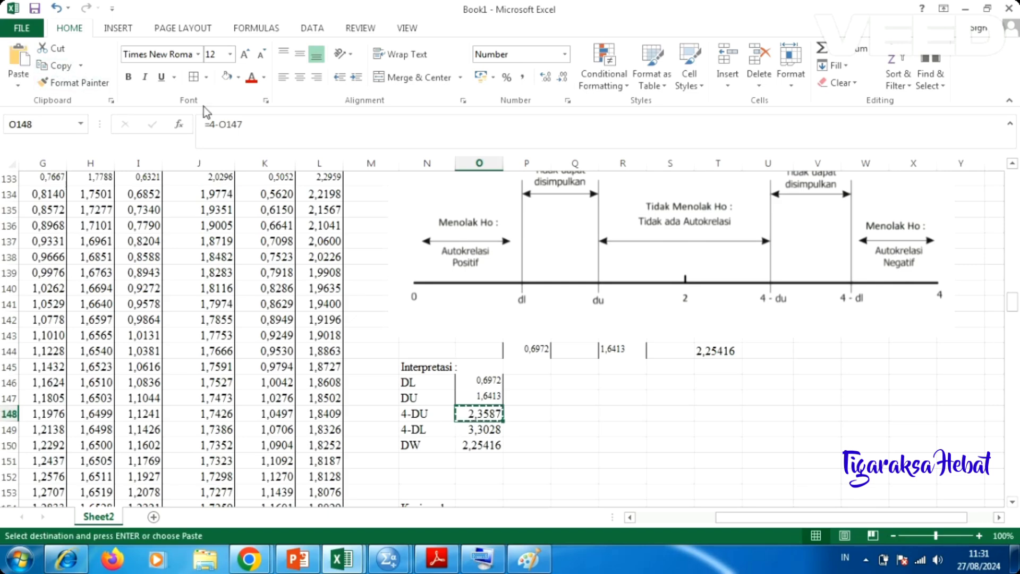
left_click(764, 351)
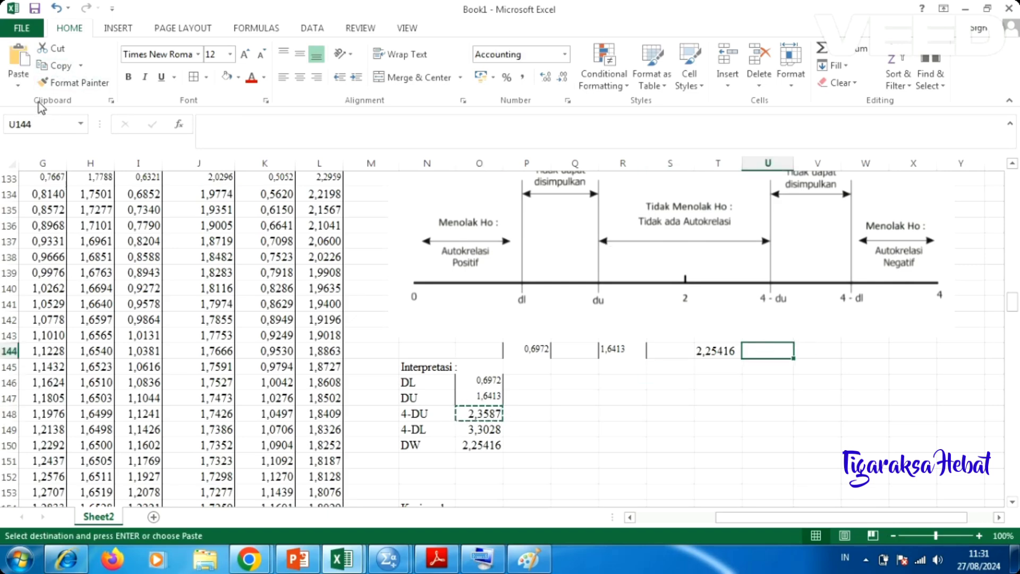
left_click(18, 79)
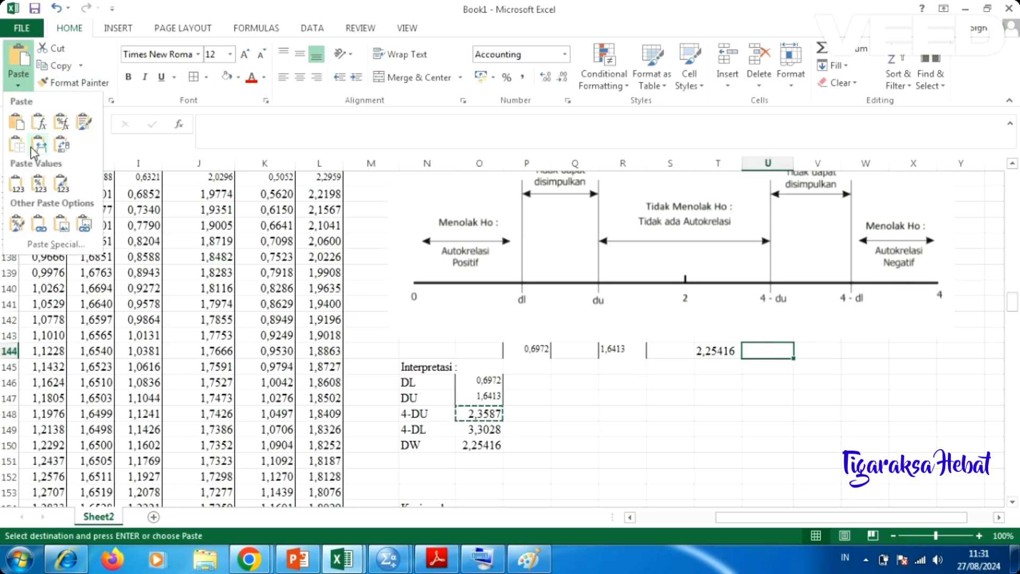
left_click(17, 184)
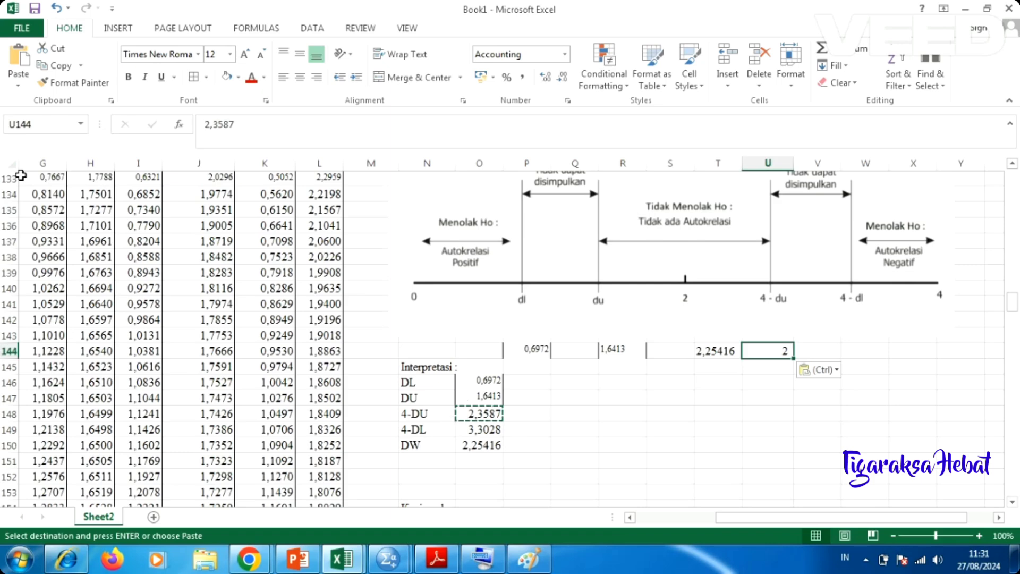
- Increase the decimals of the 4-DU value in U144 to five places
left_click(545, 78)
left_click(546, 79)
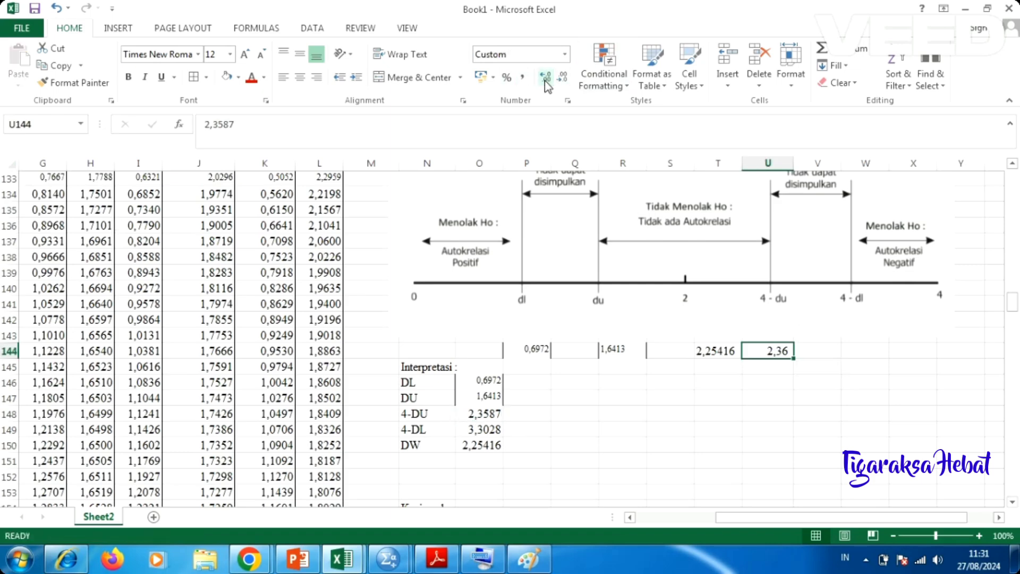
left_click(546, 79)
left_click(546, 79)
- Copy the 4-DL result from O149 into W144 as values only, beneath the 4 - dl mark
left_click(487, 432)
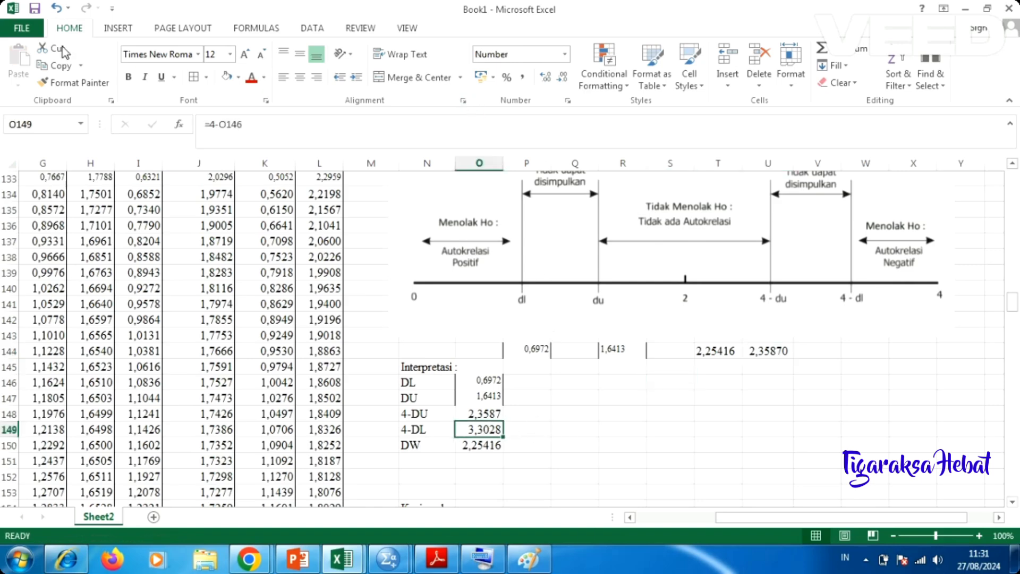
left_click(60, 66)
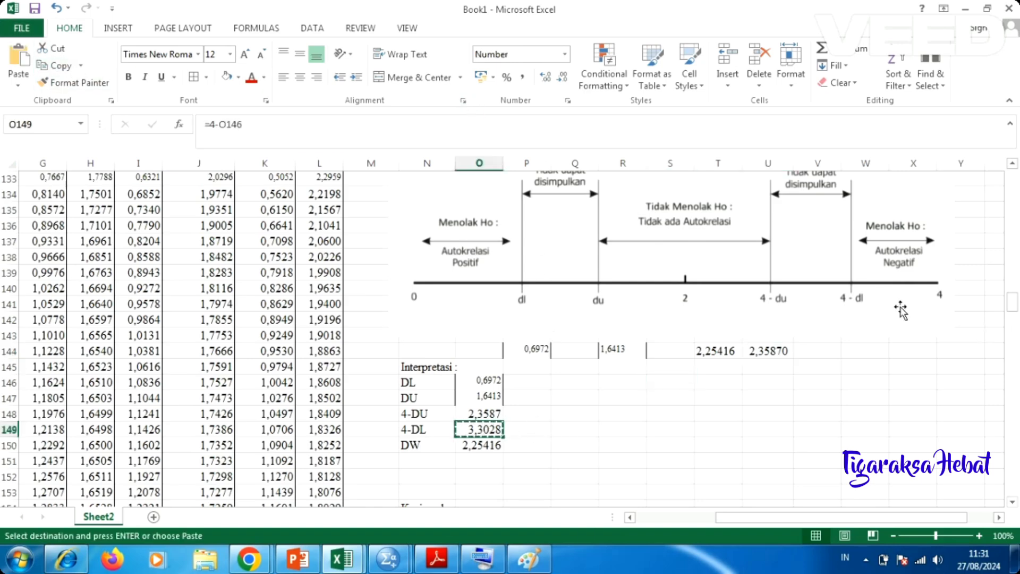
left_click(875, 351)
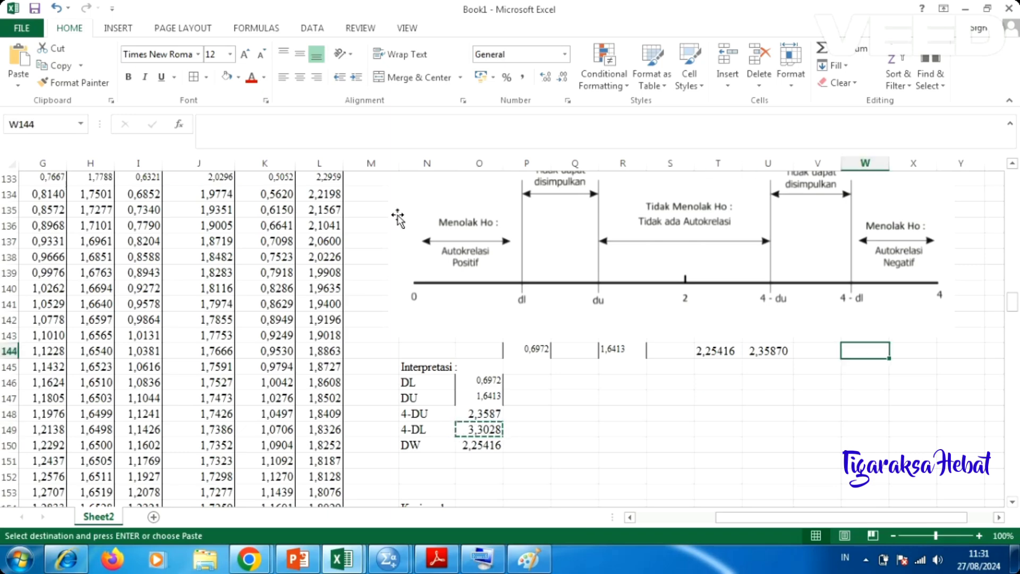
left_click(18, 85)
left_click(16, 184)
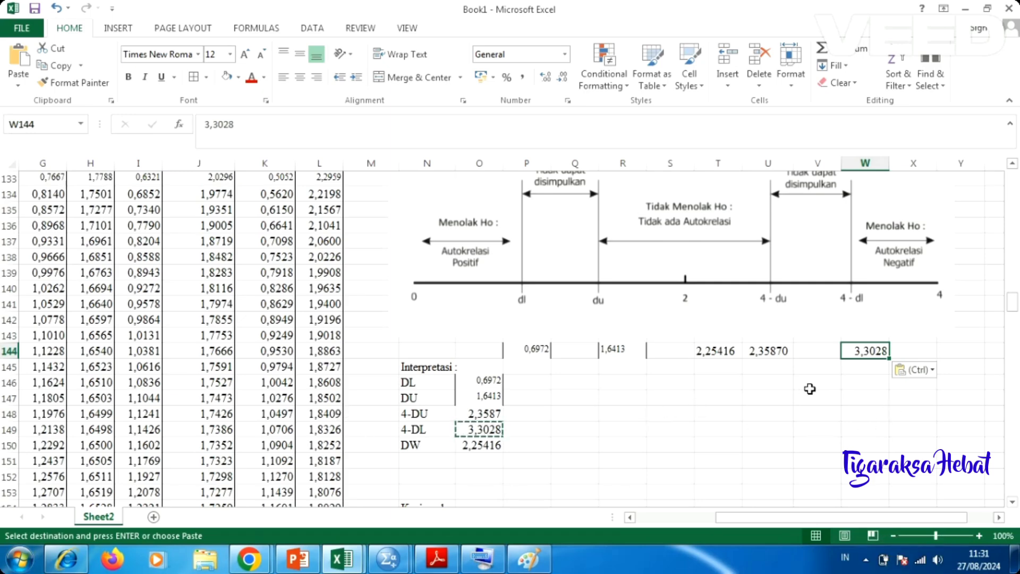
scroll(809, 389, "up", 1)
scroll(807, 396, "down", 2)
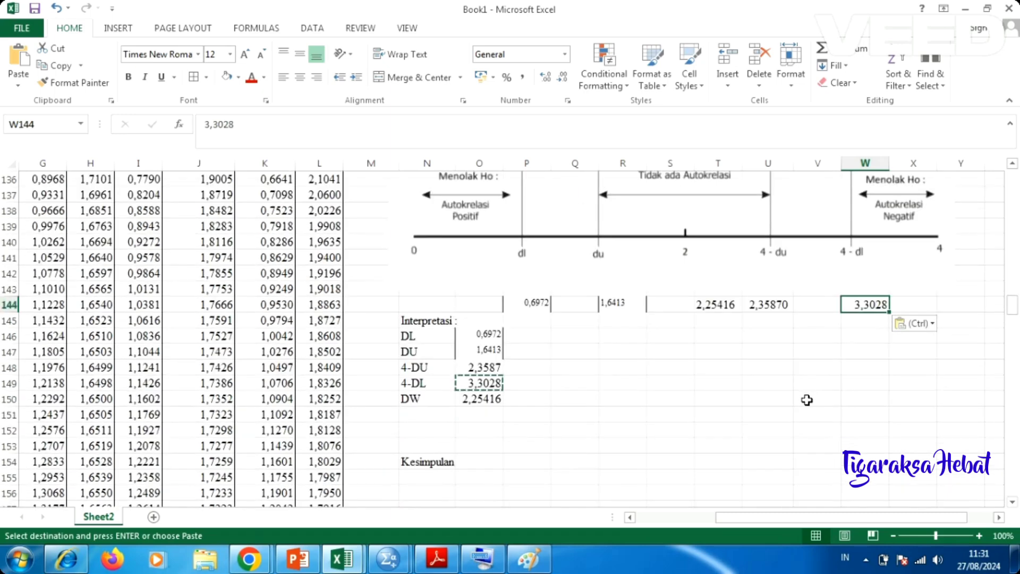
scroll(804, 400, "up", 1)
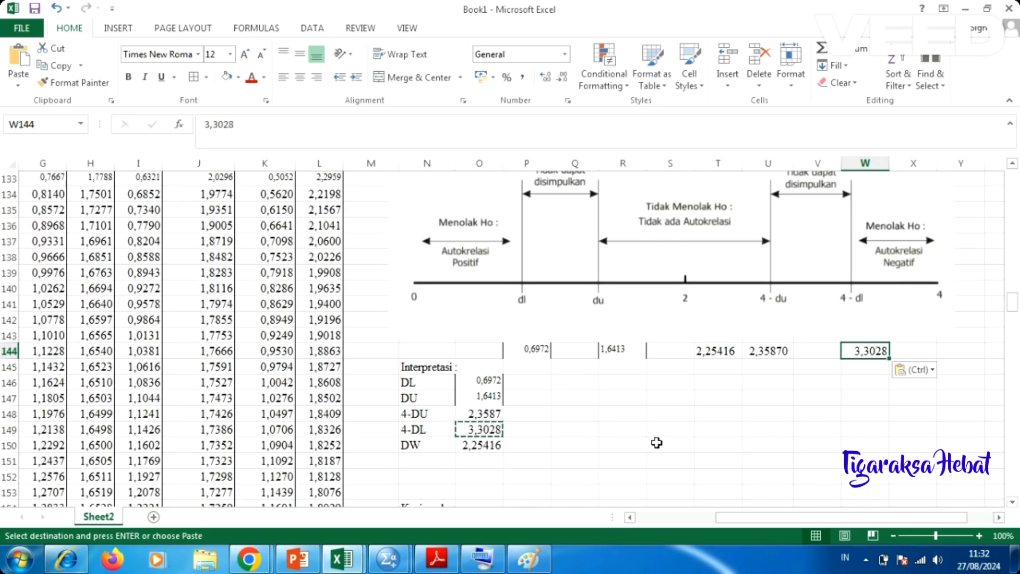
scroll(786, 430, "up", 1)
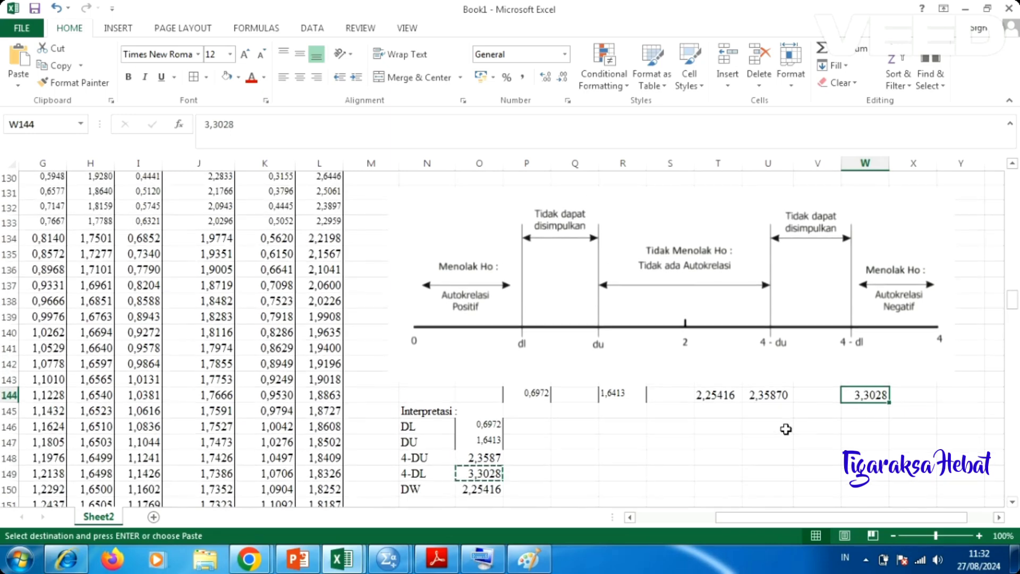
key("ctrl+v")
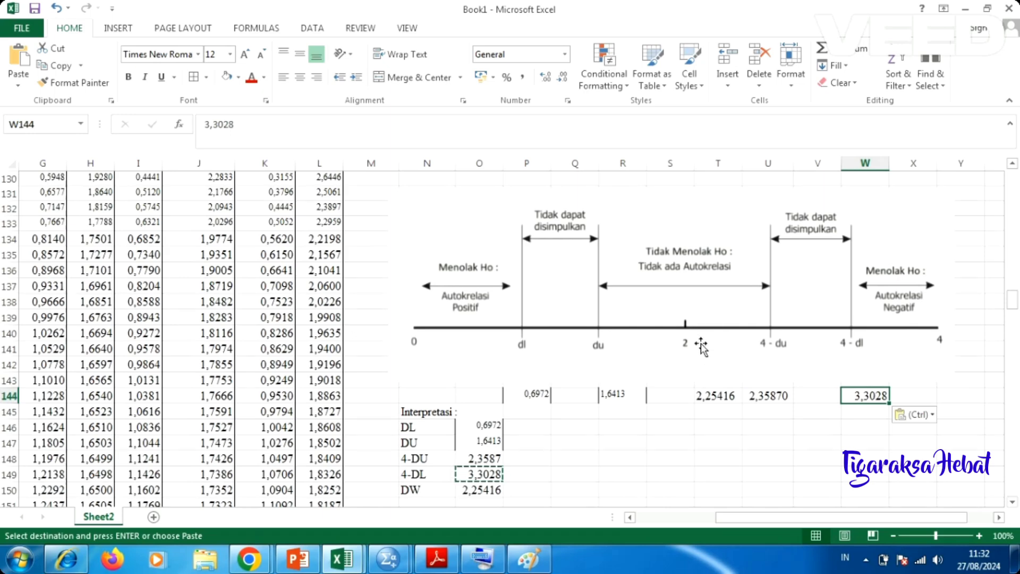
- Complete the conclusion in N154 so it reads "Kesimpulan = tidak ada autokorelasi"
scroll(637, 353, "down", 3)
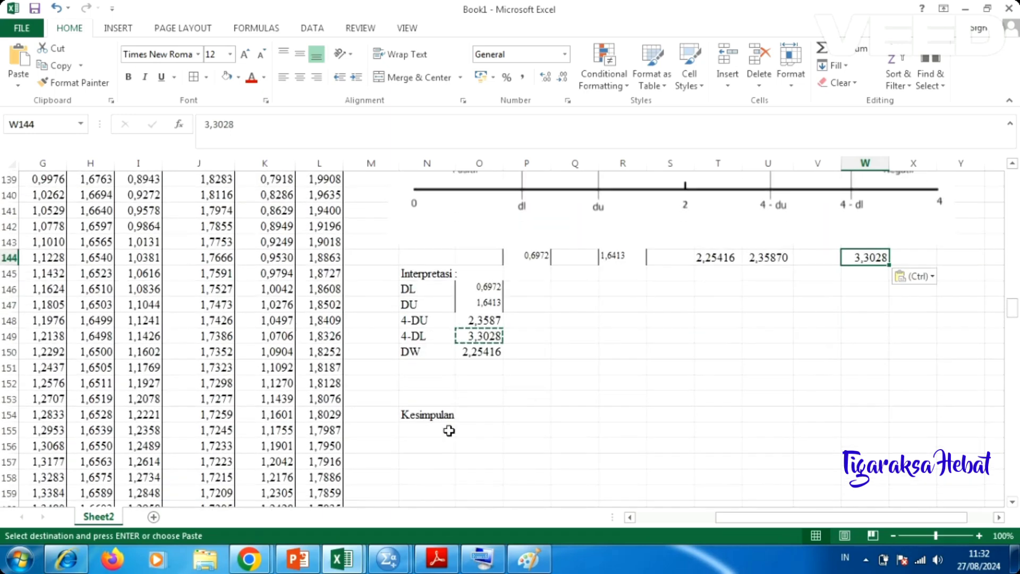
left_click(433, 428)
left_click(455, 412)
double_click(449, 414)
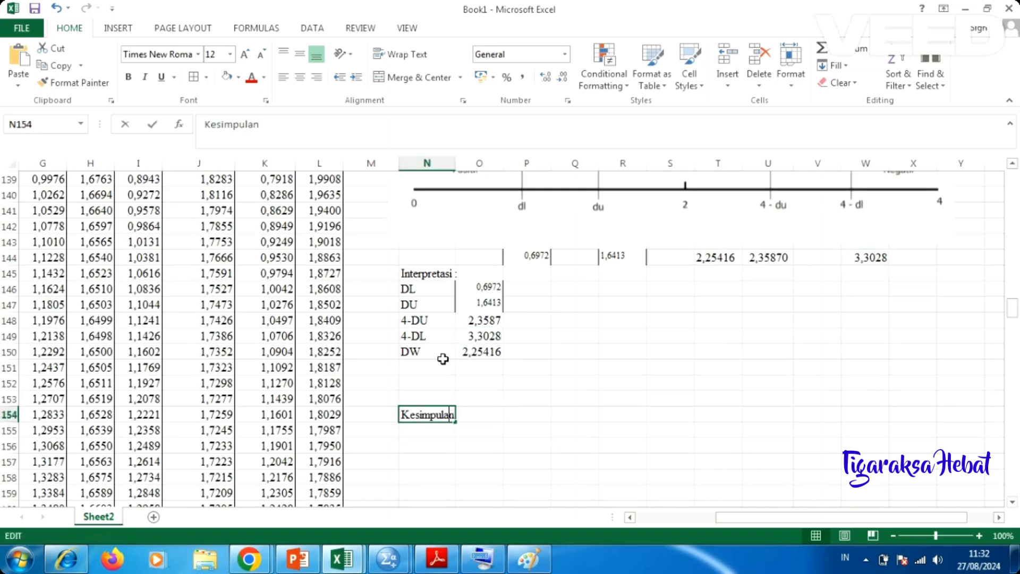
left_click(355, 126)
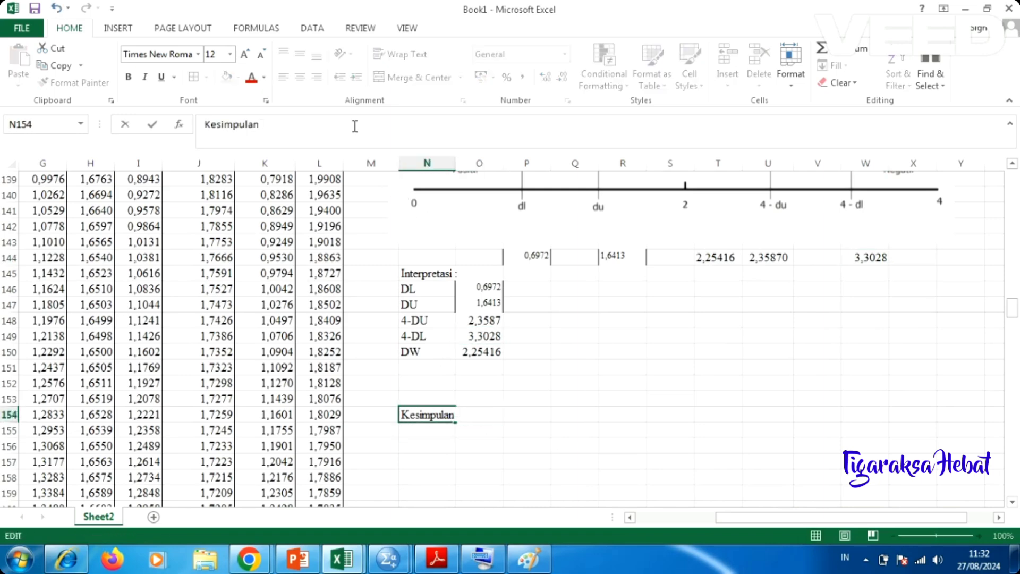
type("= tidak ada autok")
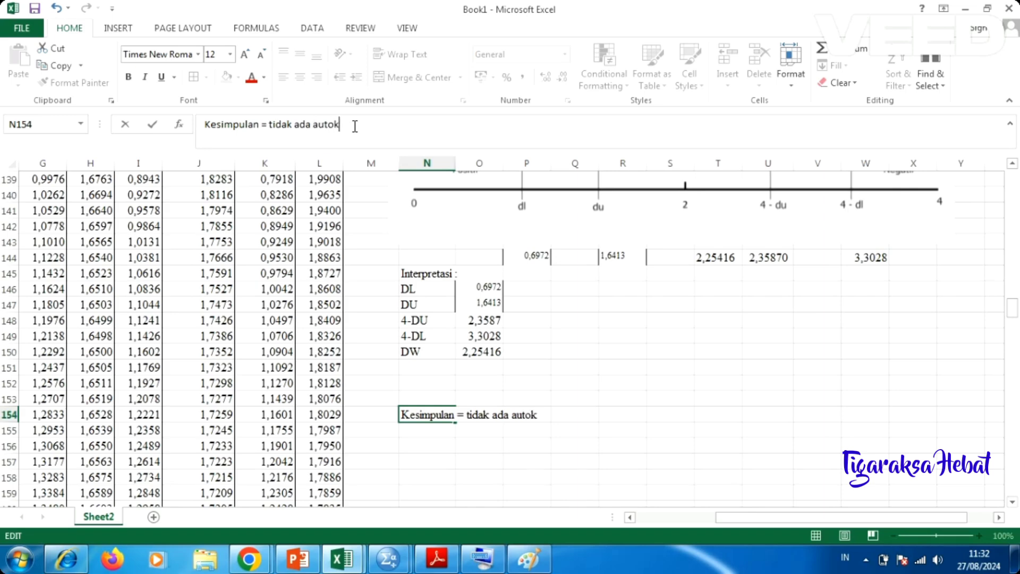
type("orelasi")
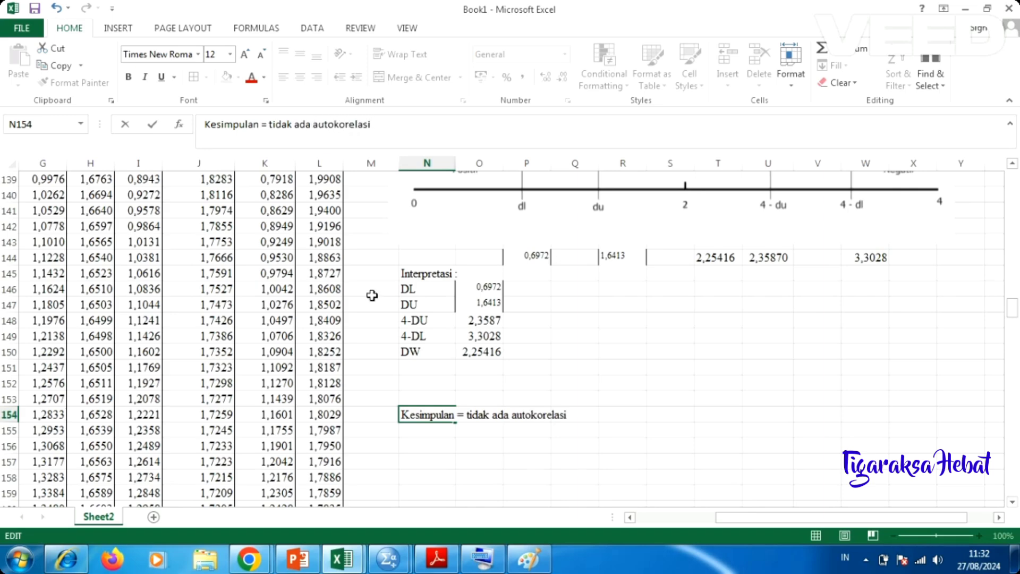
- Commit the conclusion entry and return to the source data table at the start of Sheet2
key("Return")
scroll(691, 383, "up", 14)
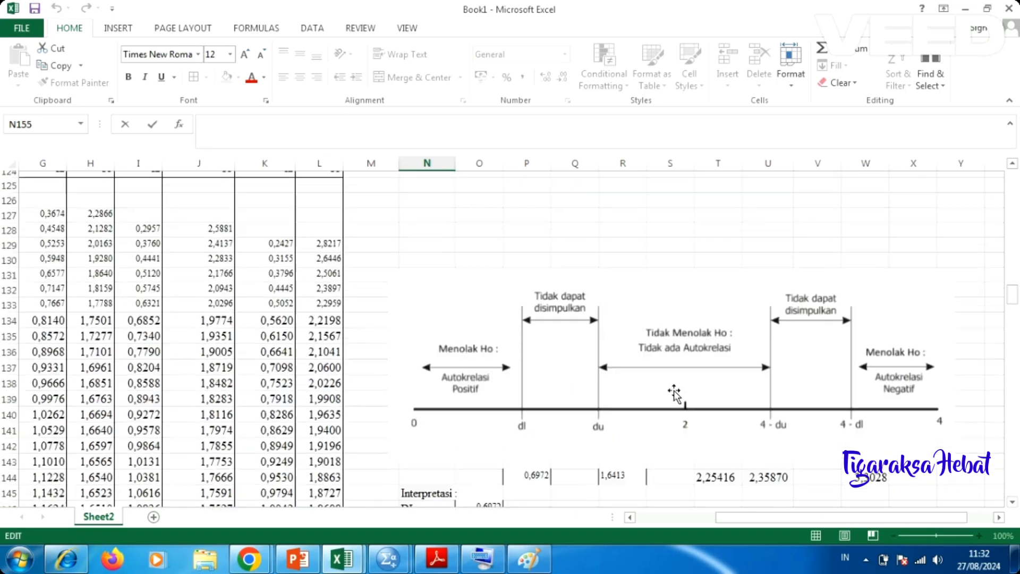
scroll(664, 398, "up", 20)
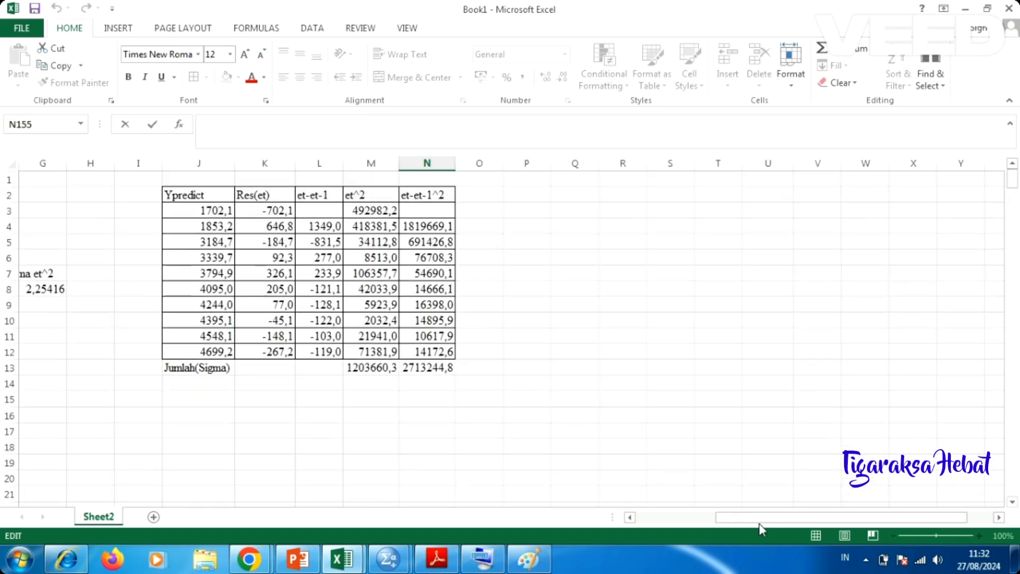
left_click_drag(752, 524, 643, 529)
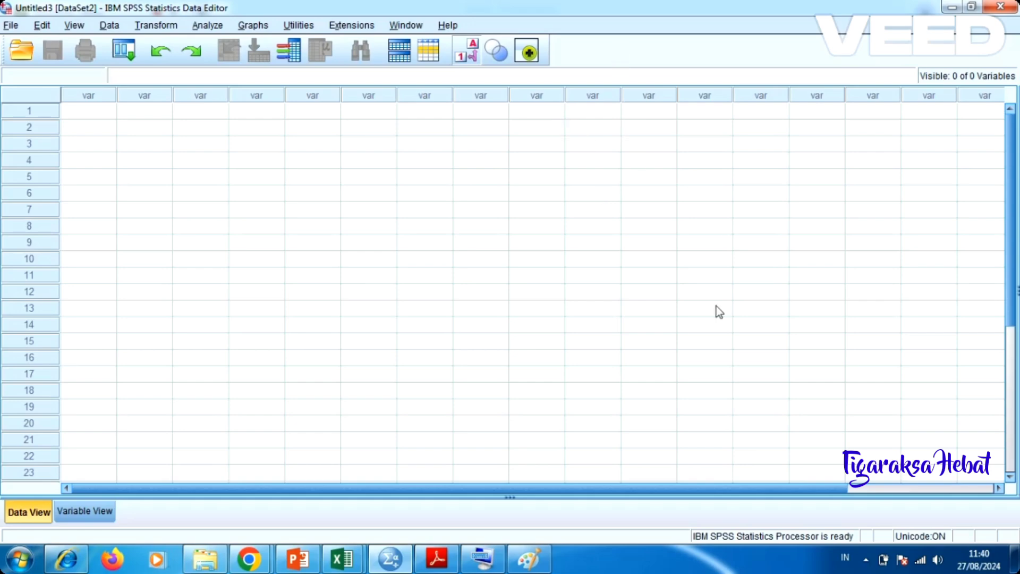
- Switch to the Book1 workbook in Excel and review the Y, X1 and X2 source data
mouse_move(355, 567)
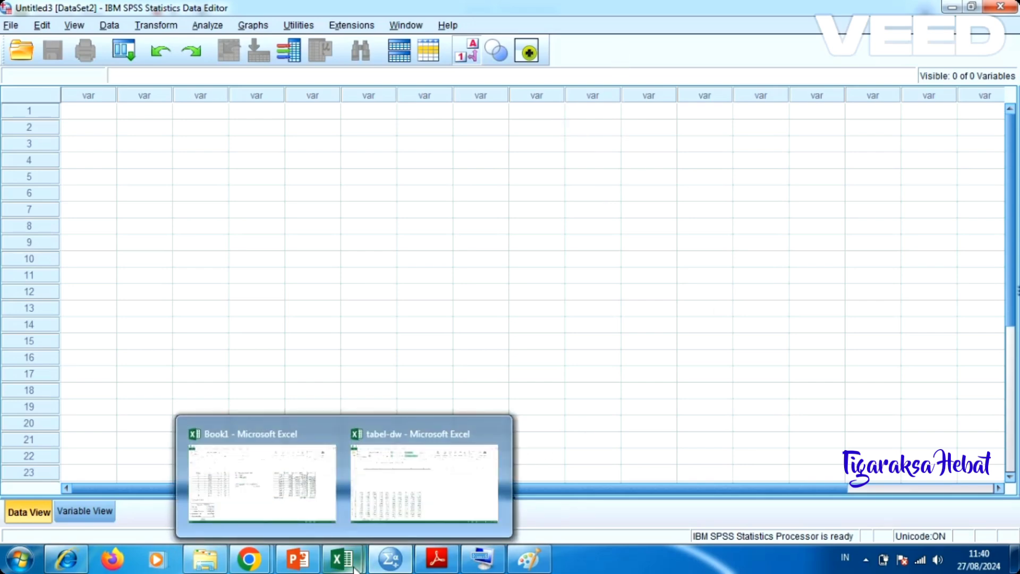
left_click(321, 505)
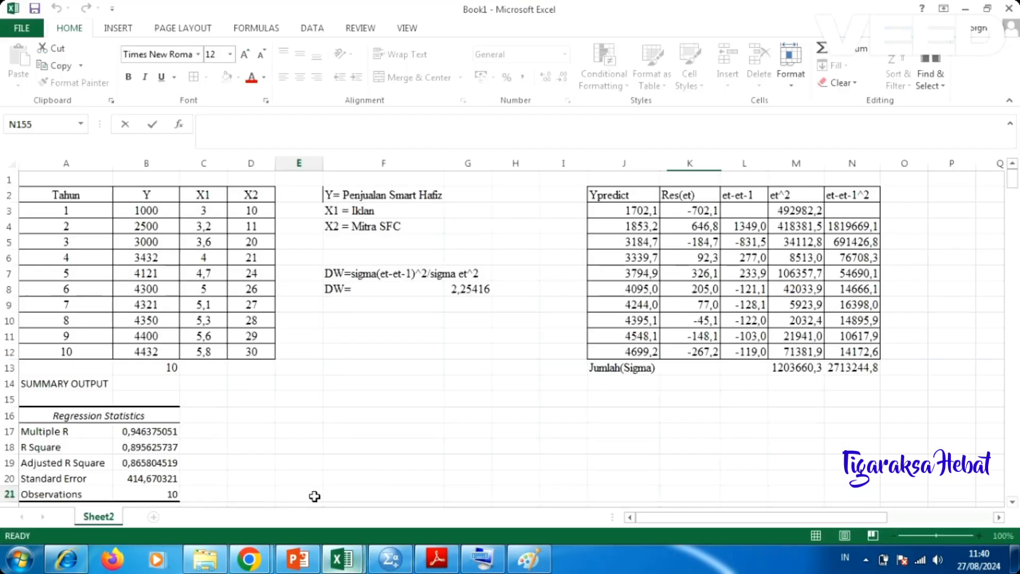
left_click(296, 351)
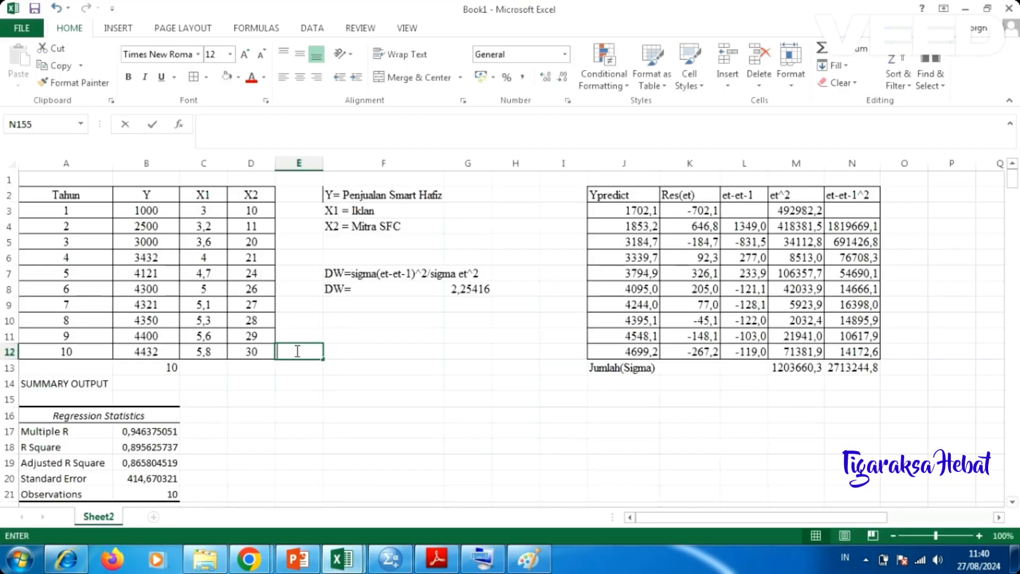
left_click(136, 243)
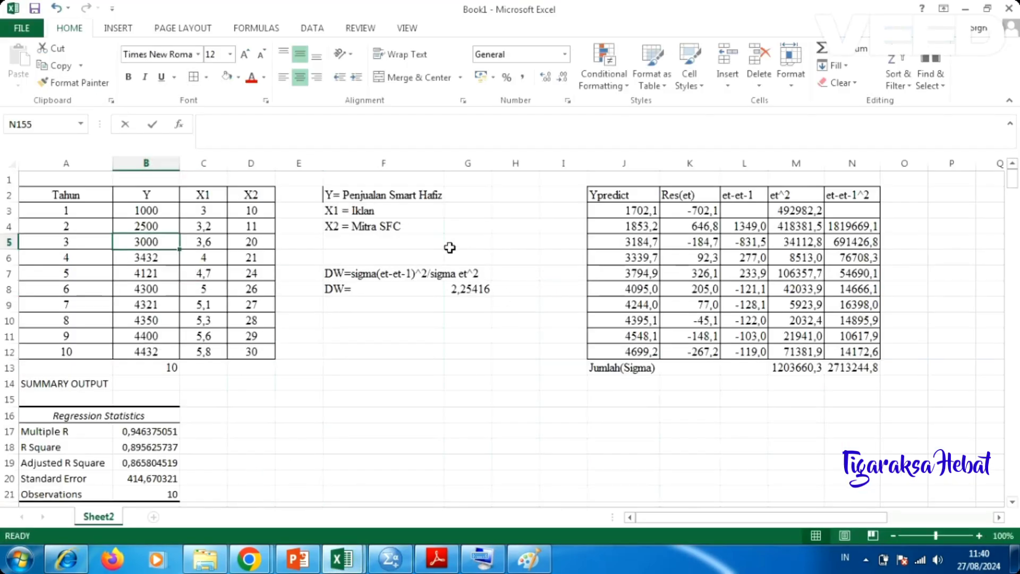
- Switch to the SPSS Data Editor and define three variables named Y, X1 and X2
left_click(390, 559)
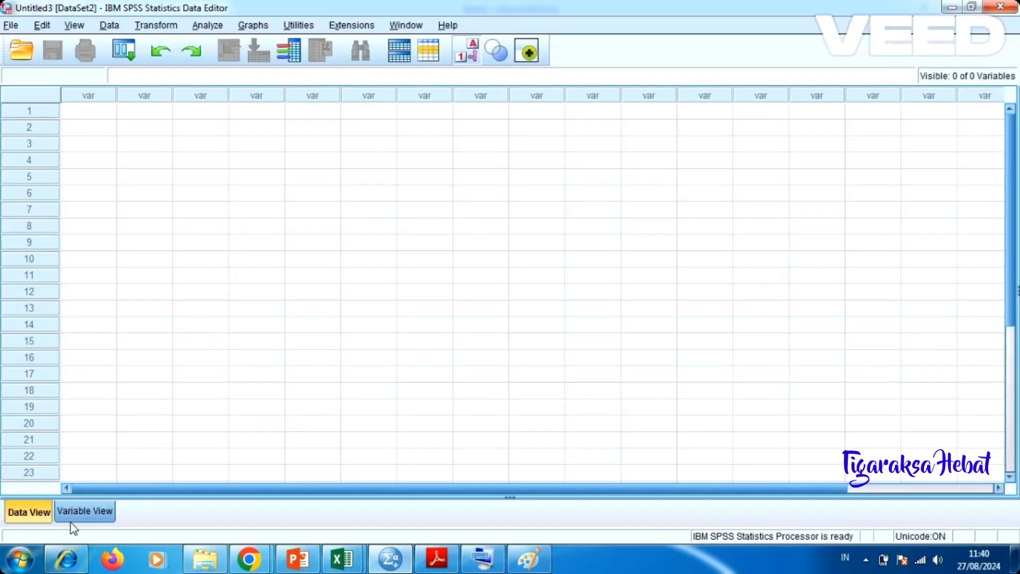
left_click(84, 511)
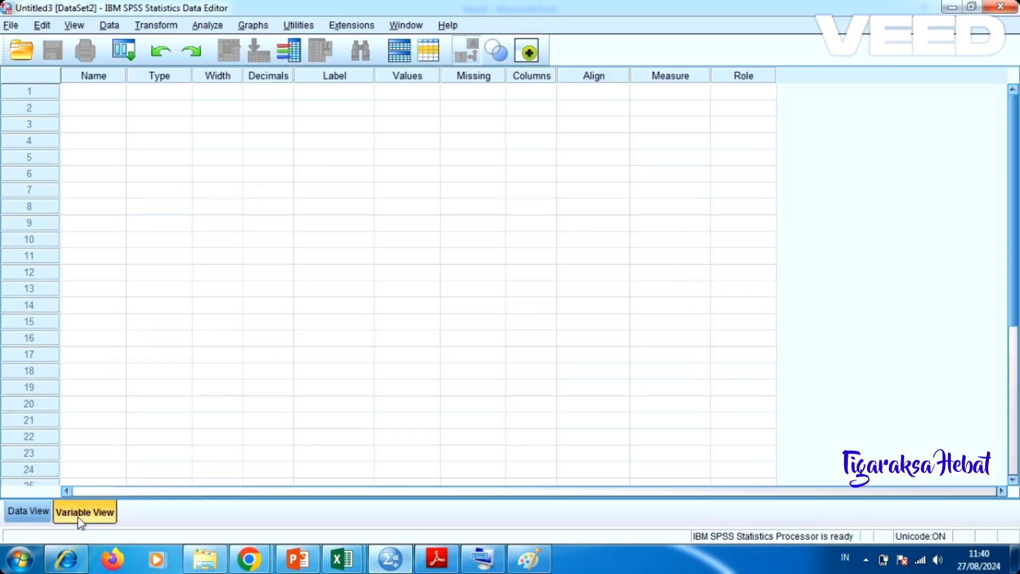
left_click(96, 90)
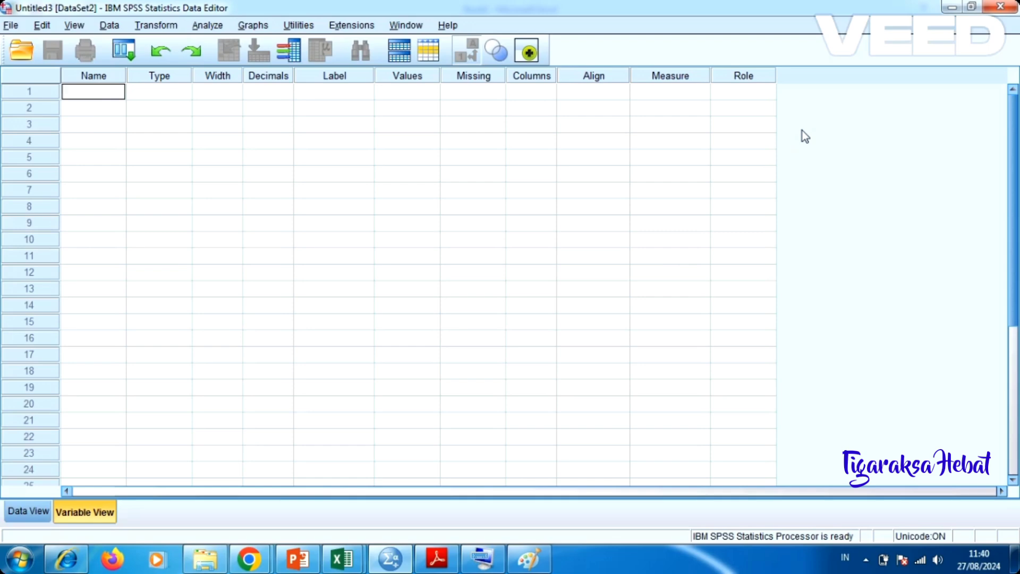
type("Y")
key("Return")
type("X1")
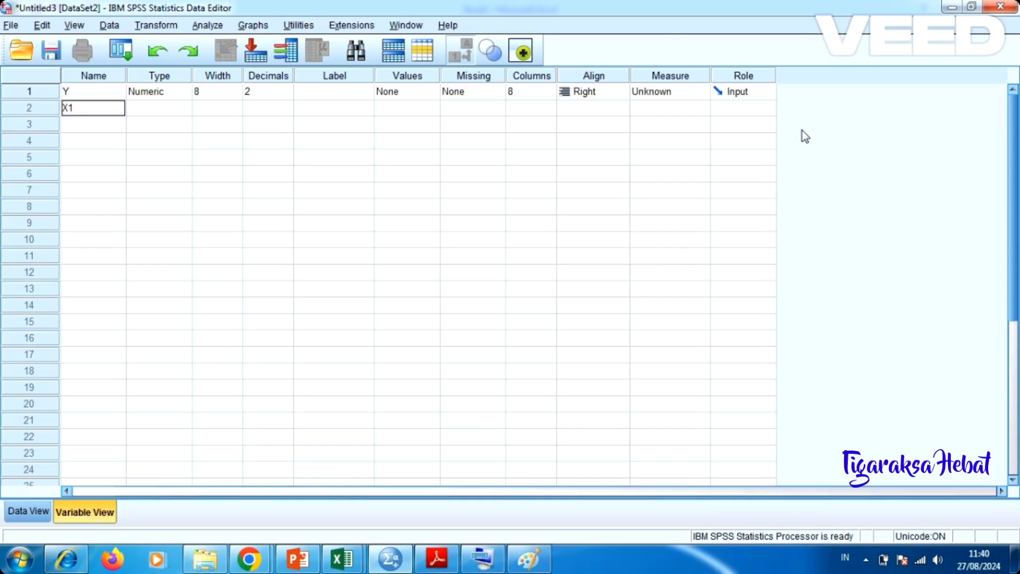
key("Return")
type("X")
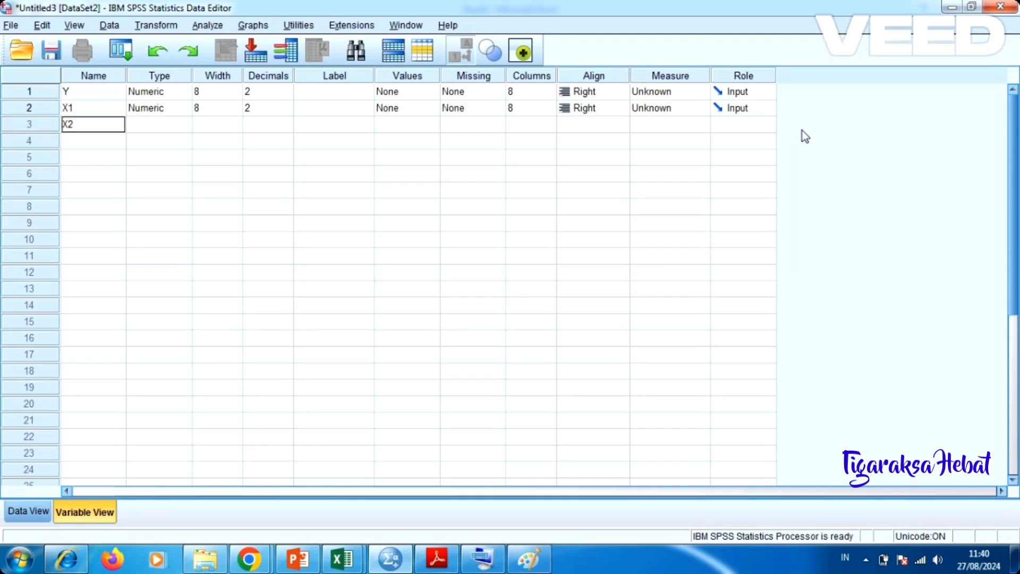
type("2")
left_click(718, 223)
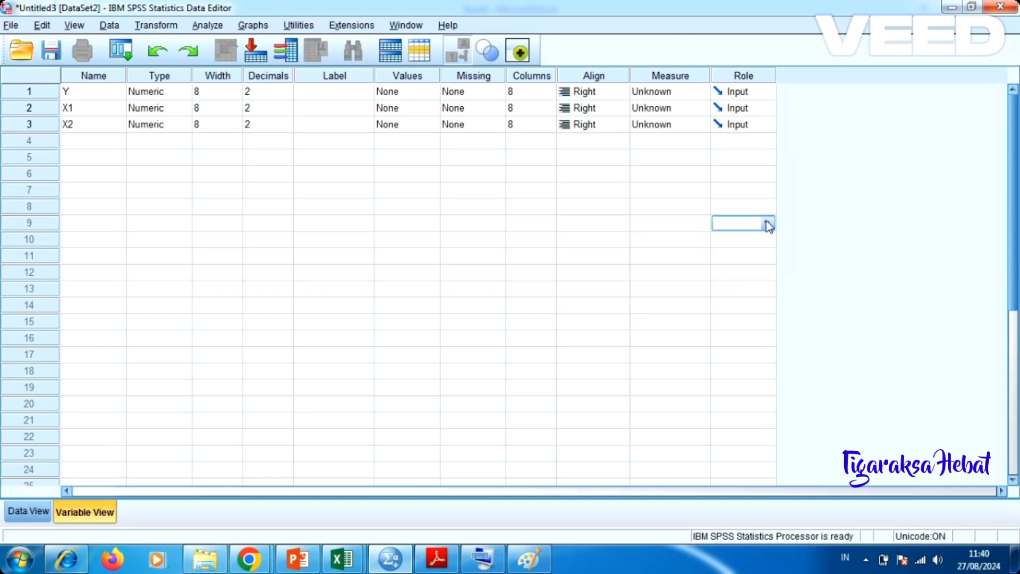
- Label Y as "Penjualan Smart Hafiz", X1 as "Iklan" and X2 as "Mitra SFC"
left_click(344, 98)
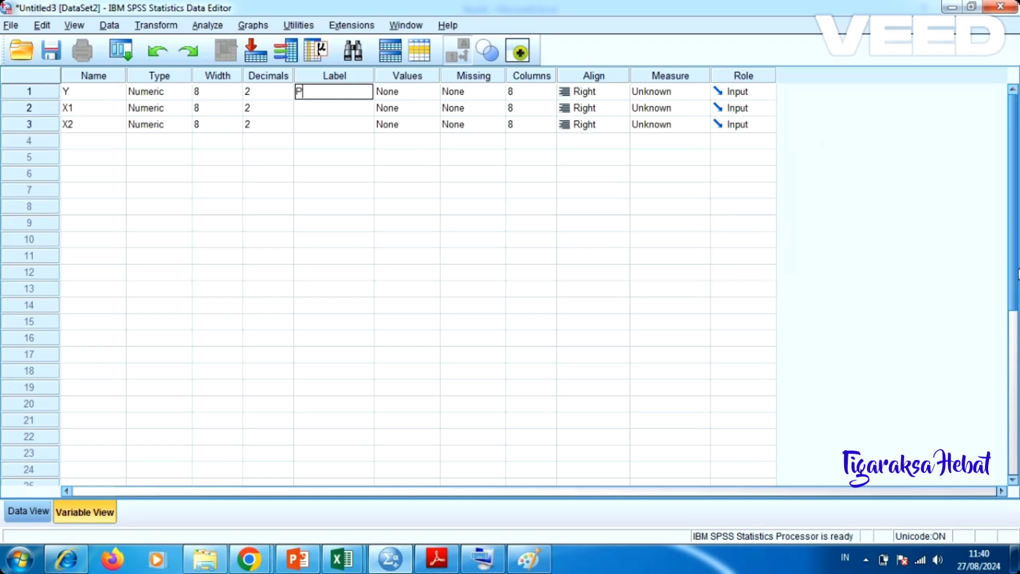
type("Penjualan Smart")
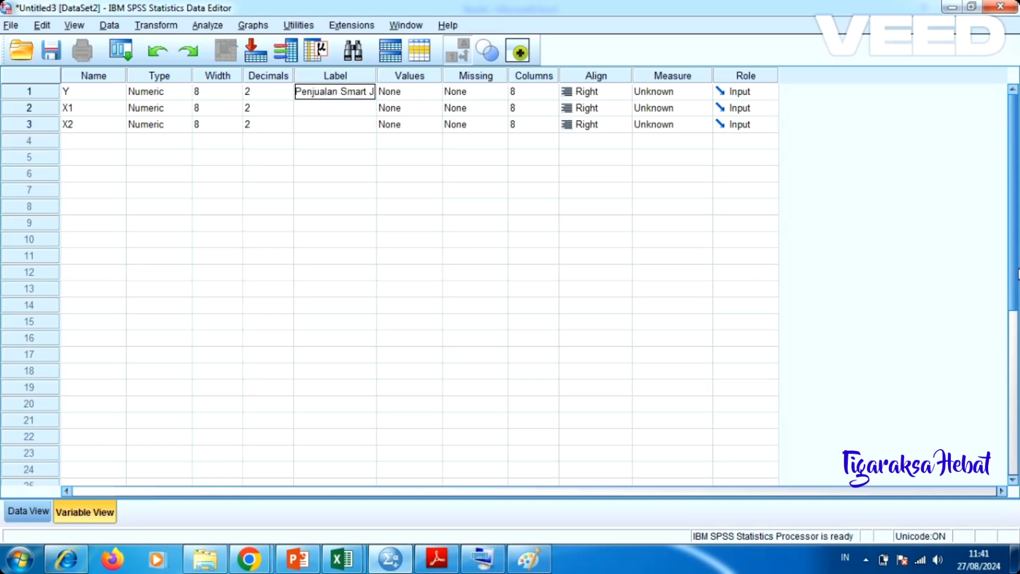
type(" Hafiz")
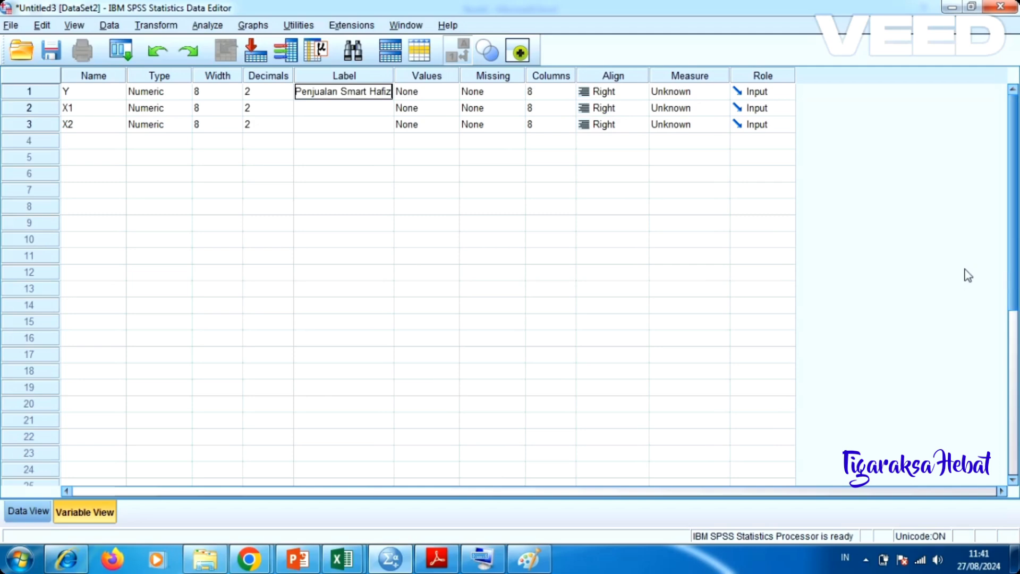
key("Return")
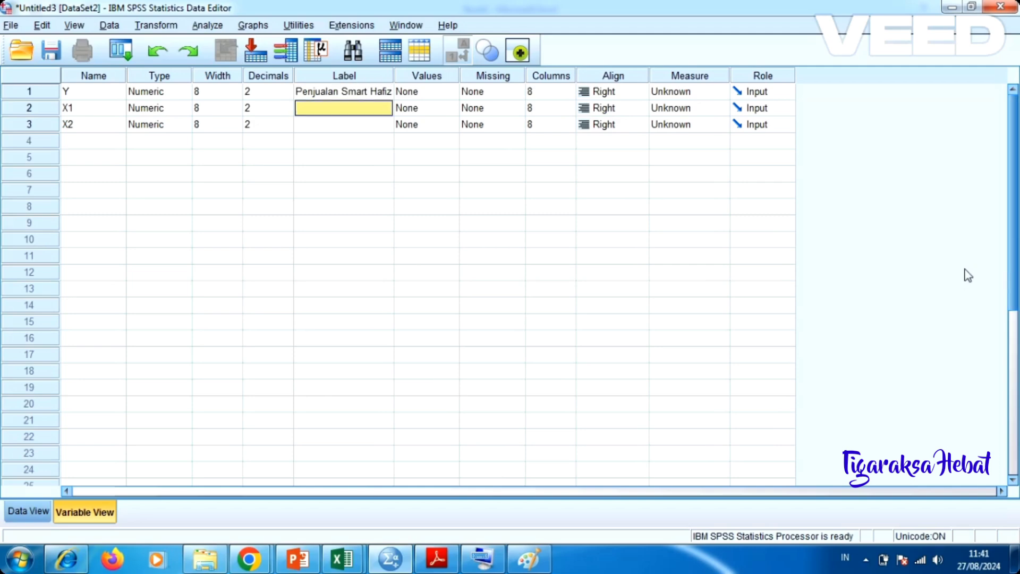
key("F2")
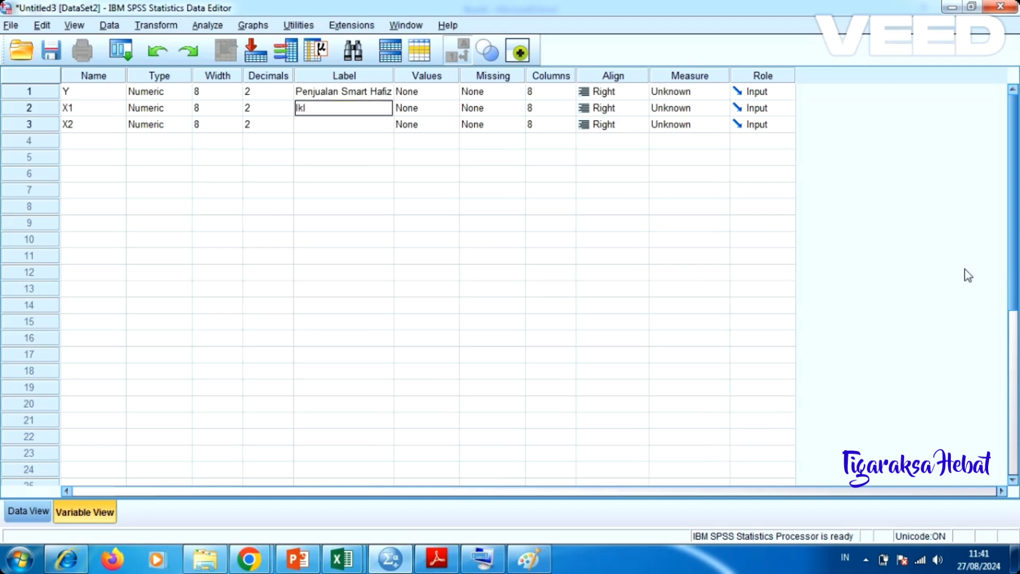
key("Return")
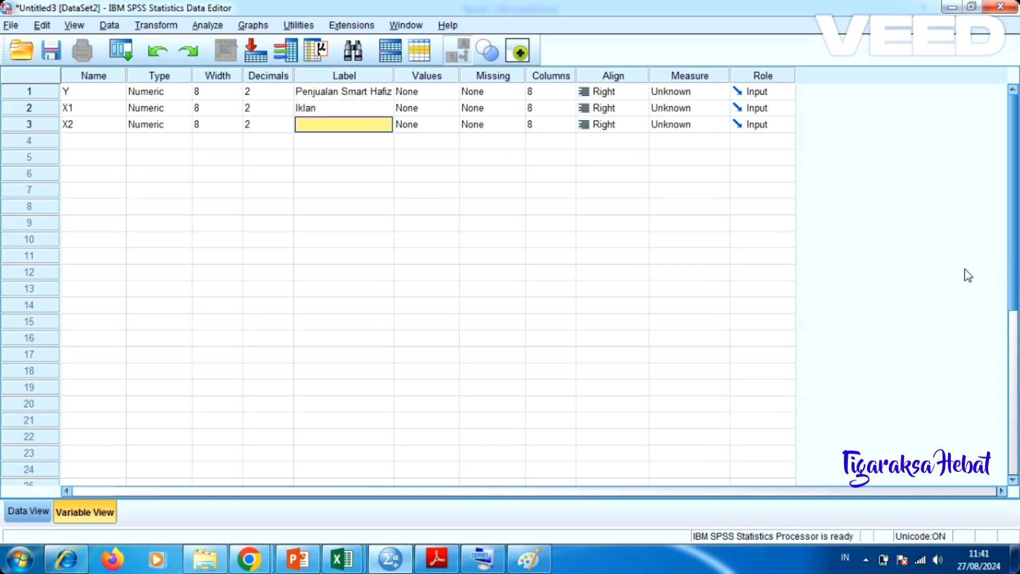
type("Mitra SFC")
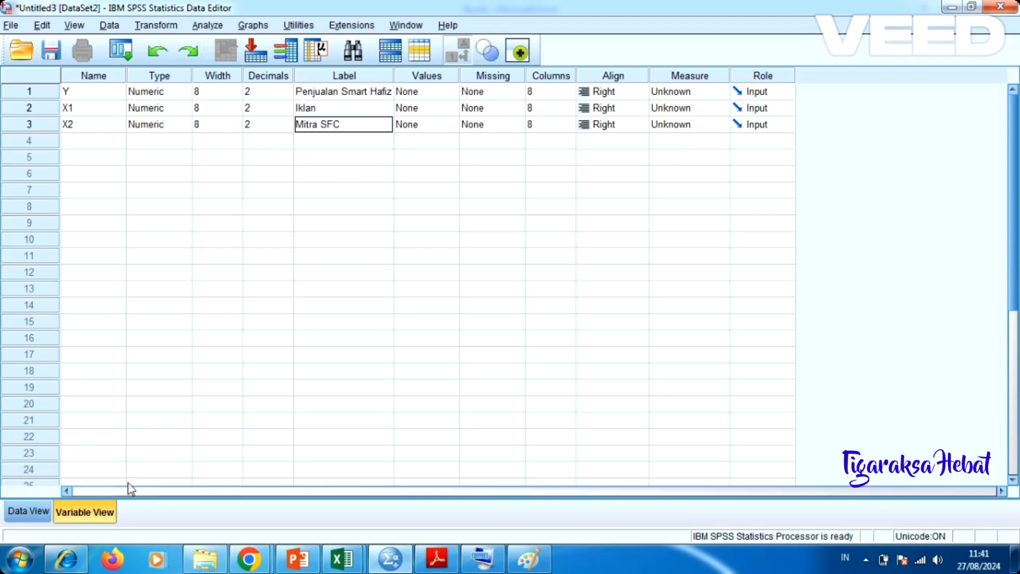
- Set the measurement level of Y, X1 and X2 to Scale
left_click(690, 97)
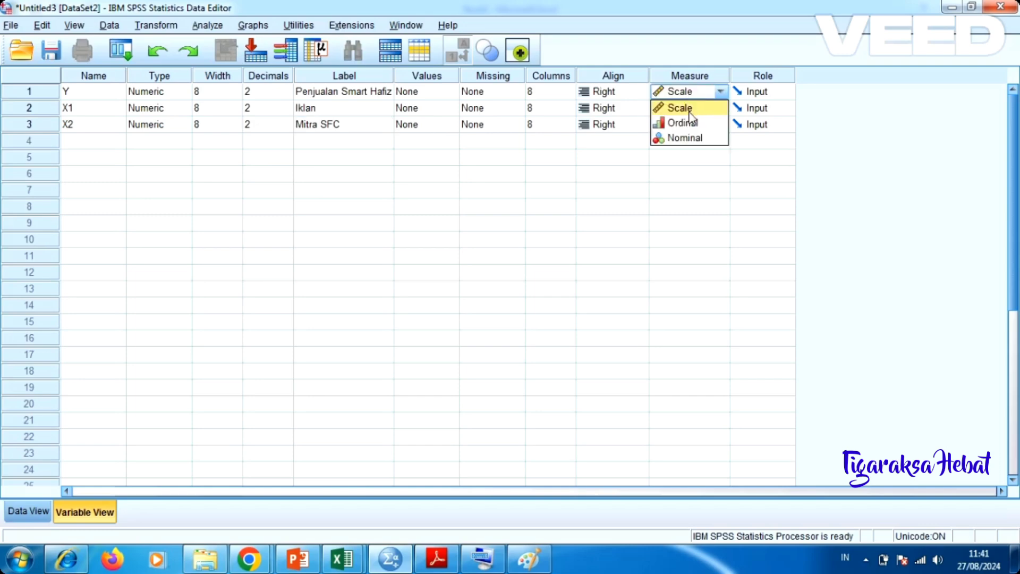
left_click(689, 108)
left_click(689, 109)
left_click(683, 126)
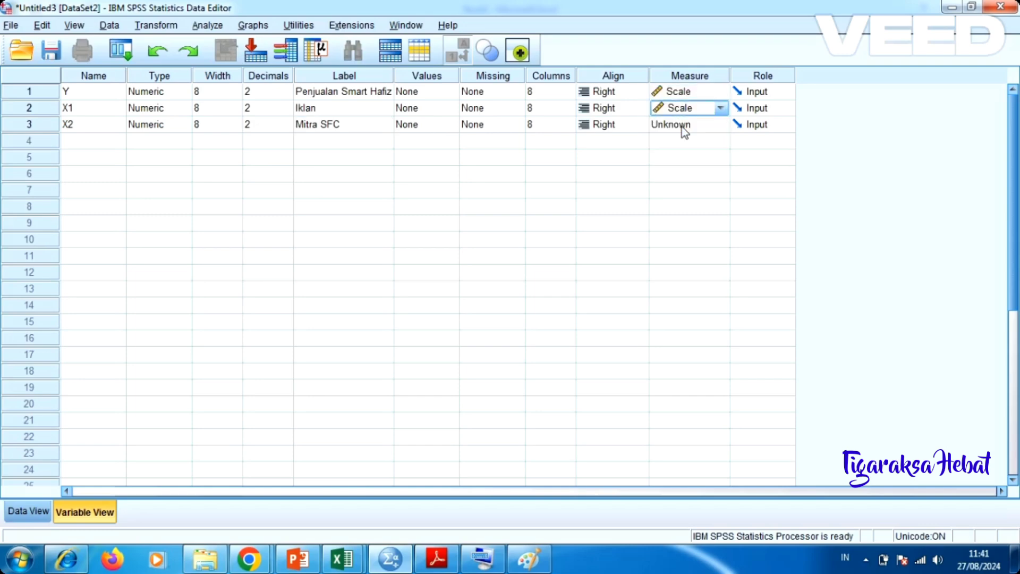
left_click(682, 126)
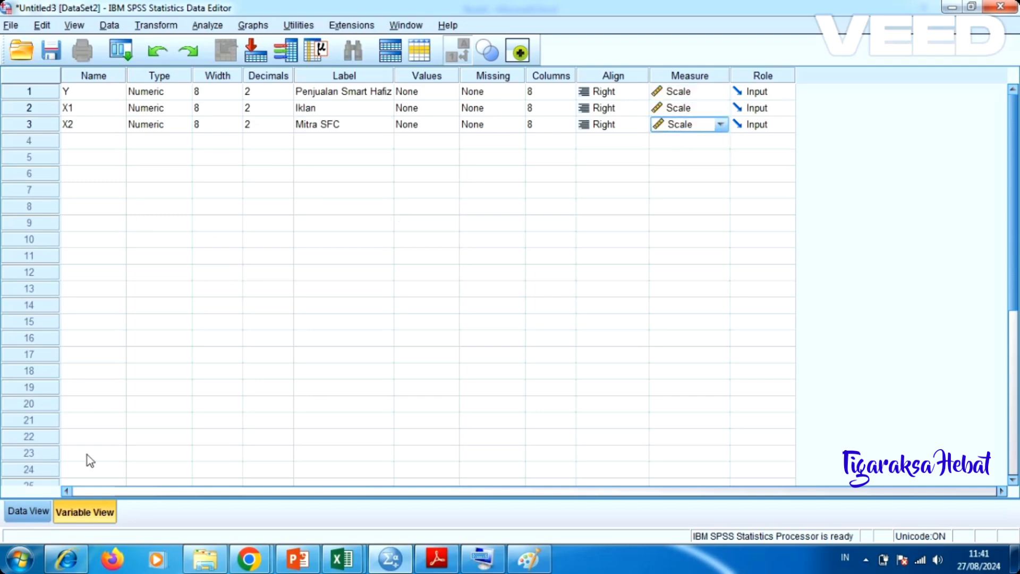
- Set the decimals to 0 for Y, 1 for X1 and 0 for X2
left_click(260, 91)
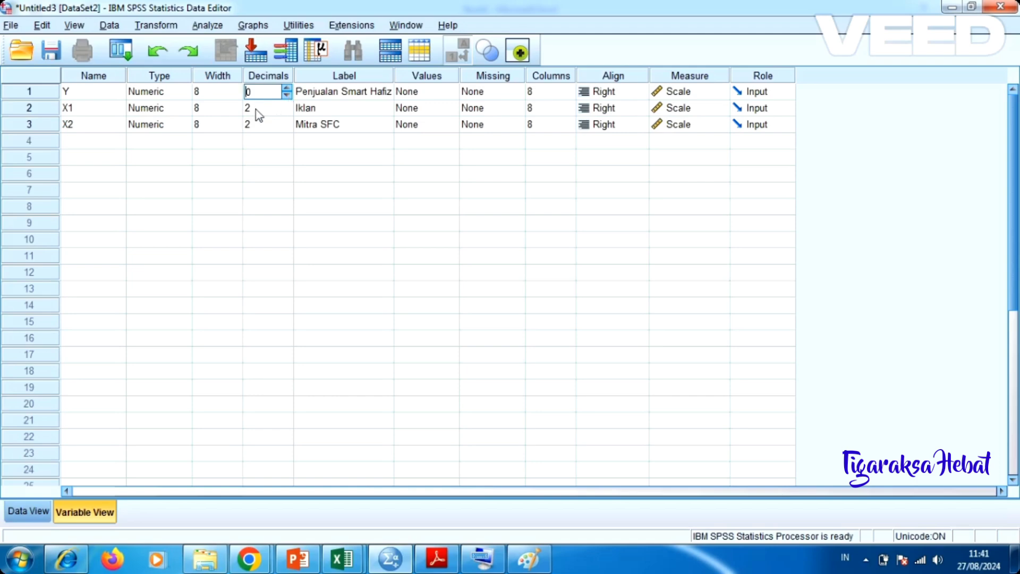
left_click(253, 130)
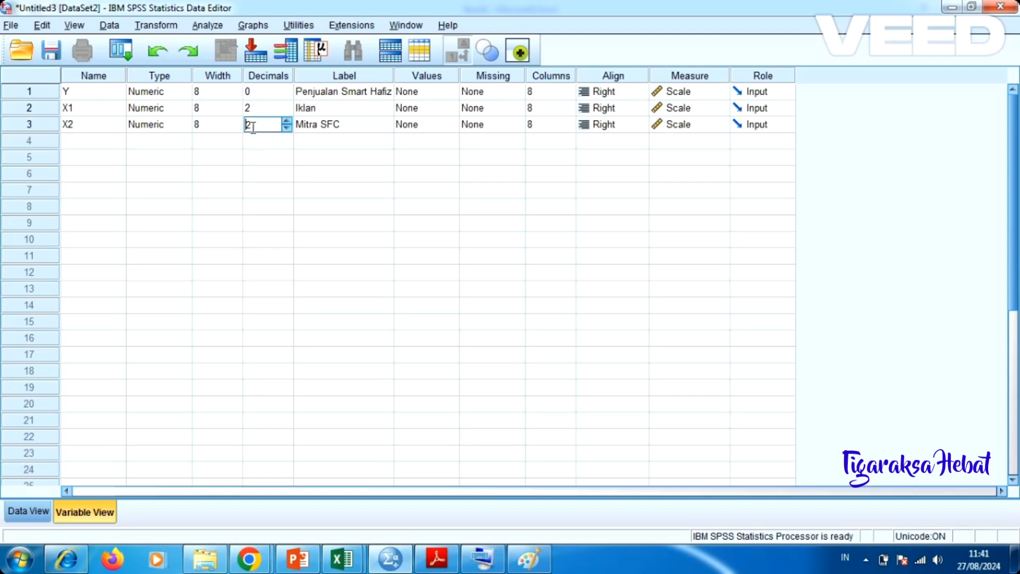
left_click(274, 106)
left_click(287, 111)
left_click(258, 122)
left_click(287, 128)
left_click(287, 128)
- Set the alignment of all three variables Y, X1 and X2 to Center
left_click(606, 93)
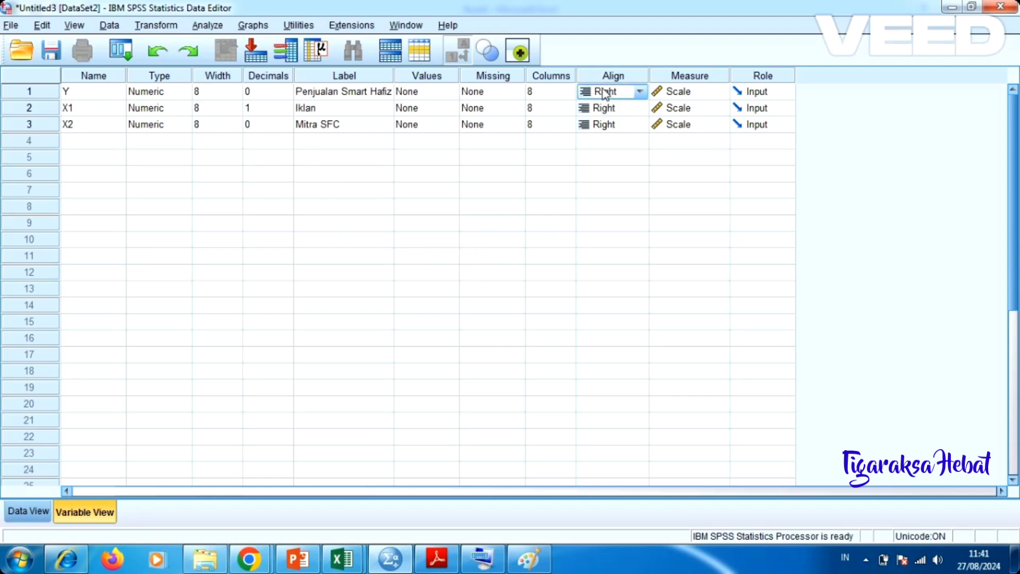
left_click(640, 92)
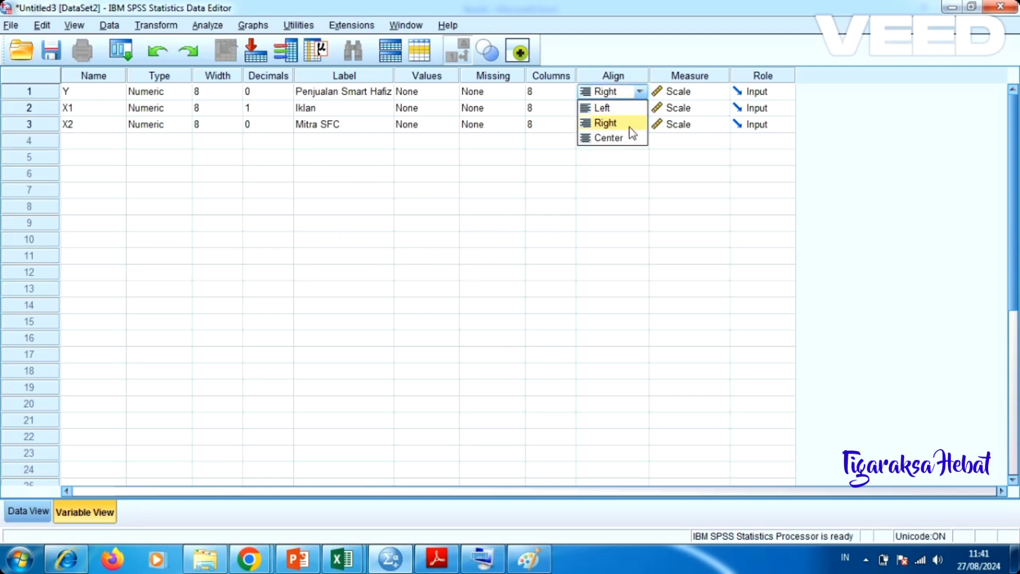
left_click(631, 138)
left_click(638, 108)
left_click(641, 108)
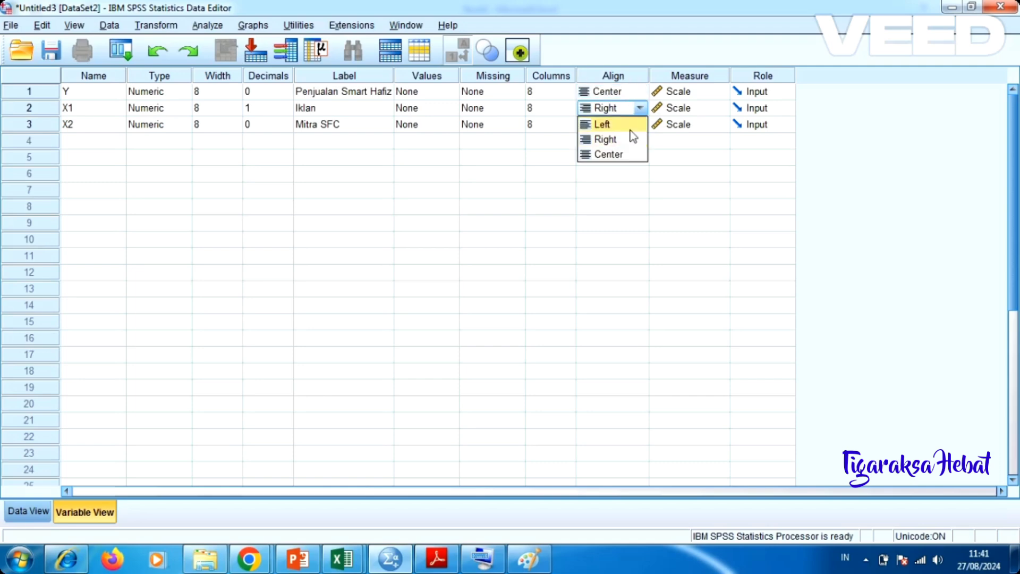
left_click(629, 154)
left_click(624, 125)
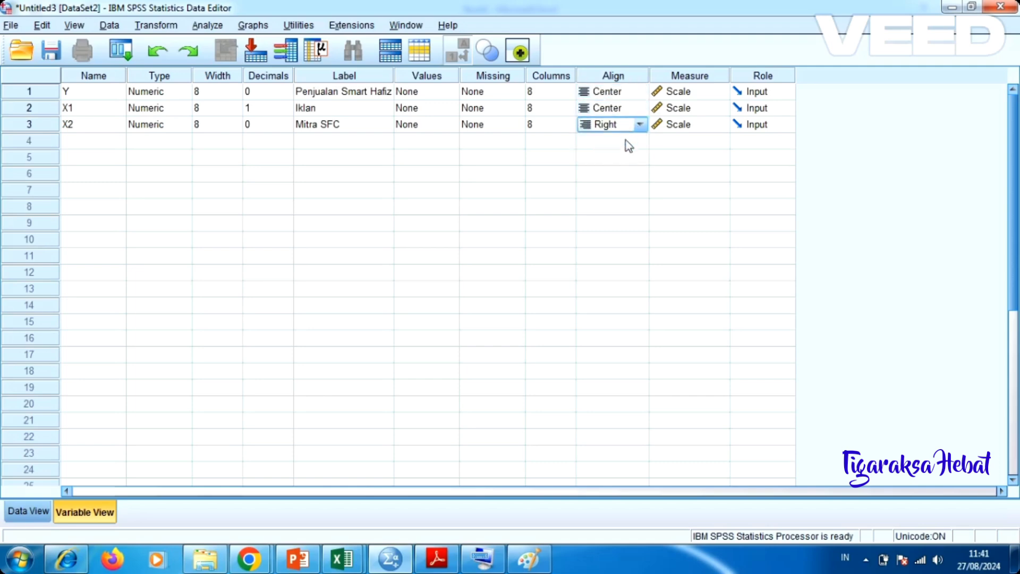
left_click(640, 124)
left_click(622, 168)
- Show the empty data grid and make the first case of Y the active cell
left_click(26, 512)
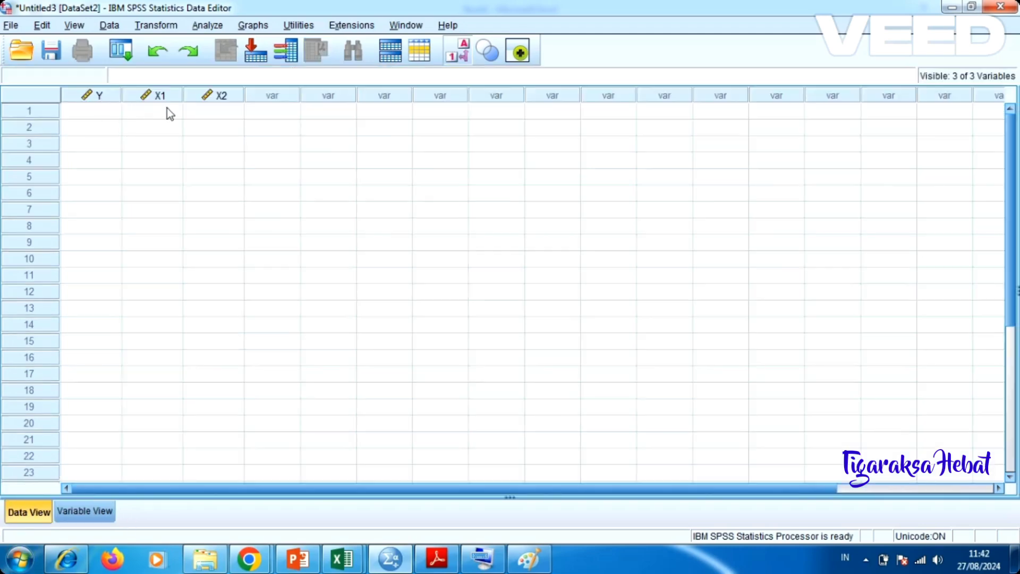
left_click(85, 511)
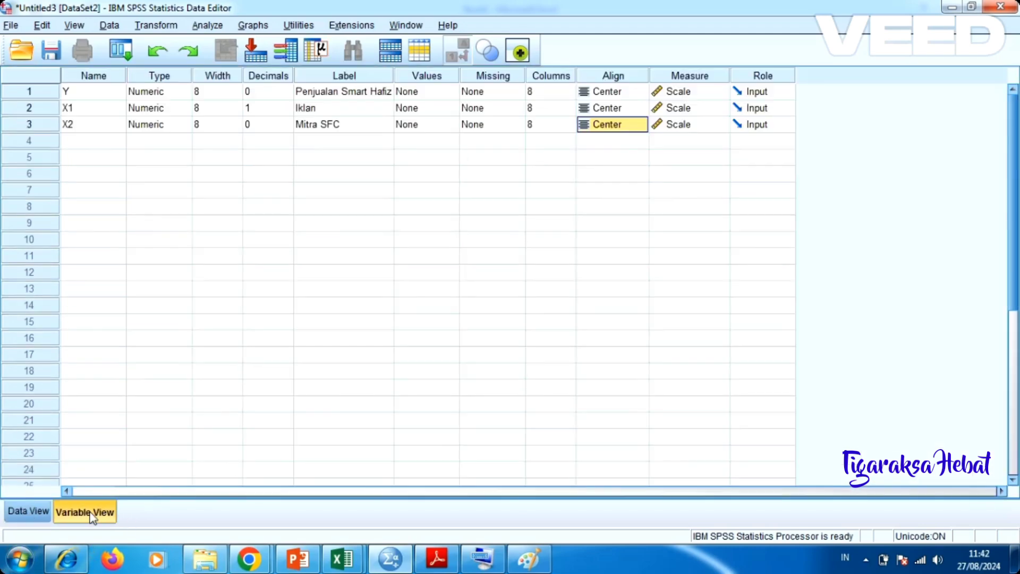
left_click(36, 506)
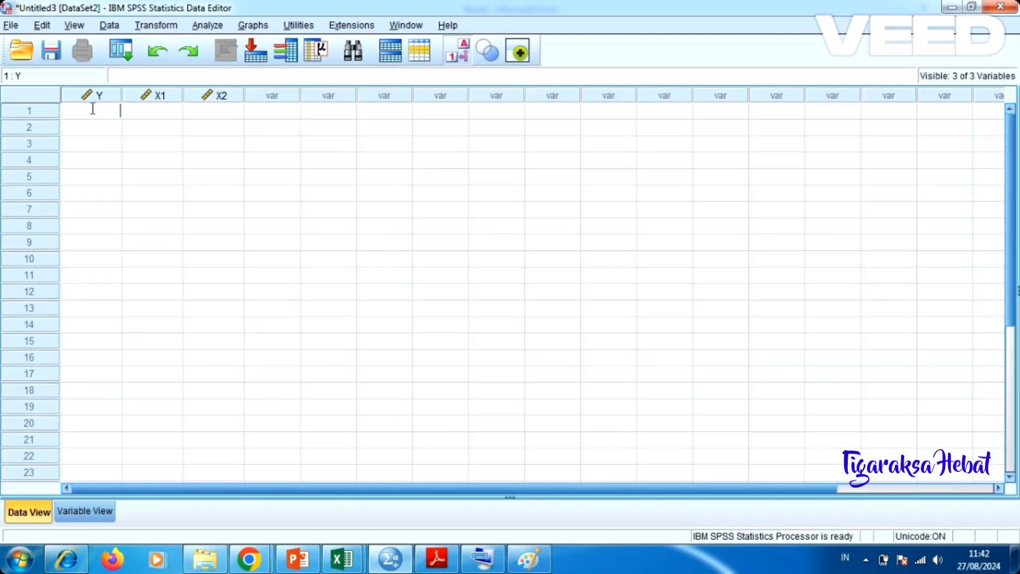
- Switch to the Book1 workbook in Excel, copy the Y, X1 and X2 values in B3:D12, and return to the SPSS data grid
left_click(342, 558)
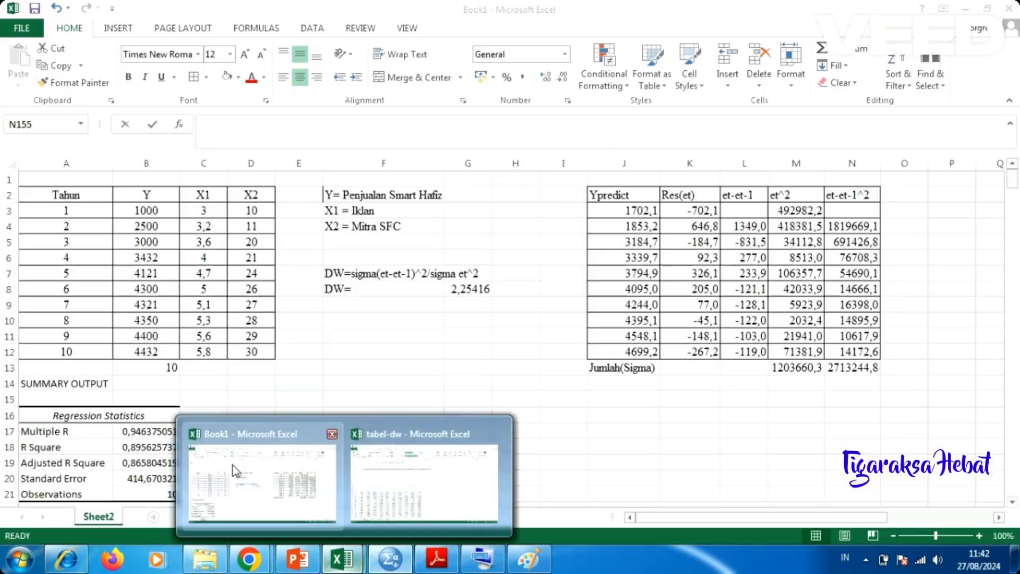
left_click(250, 478)
left_click(147, 242)
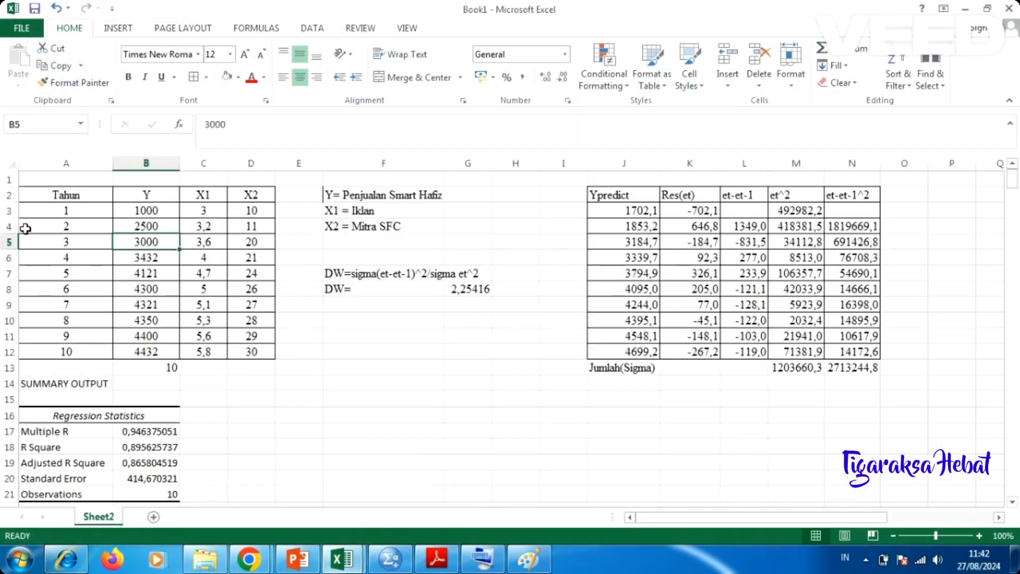
left_click(145, 213)
key("shift+Right")
key("shift+Right")
key("shift+Down")
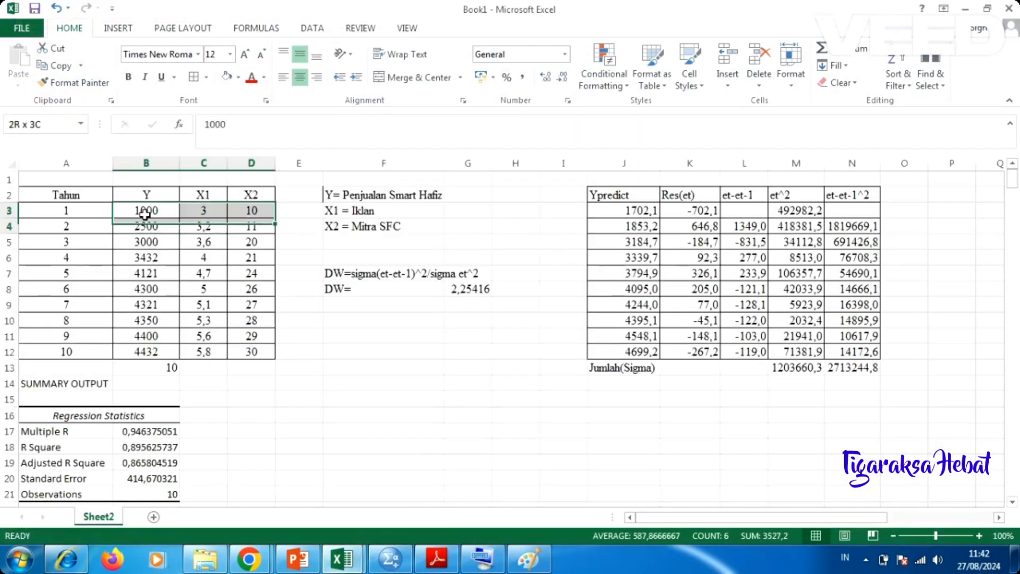
key("shift+Down")
key("shift+Down")
key("shift+Down")
key("shift+Down")
key("shift+Down")
key("shift+Down")
key("shift+Down")
key("shift+Down")
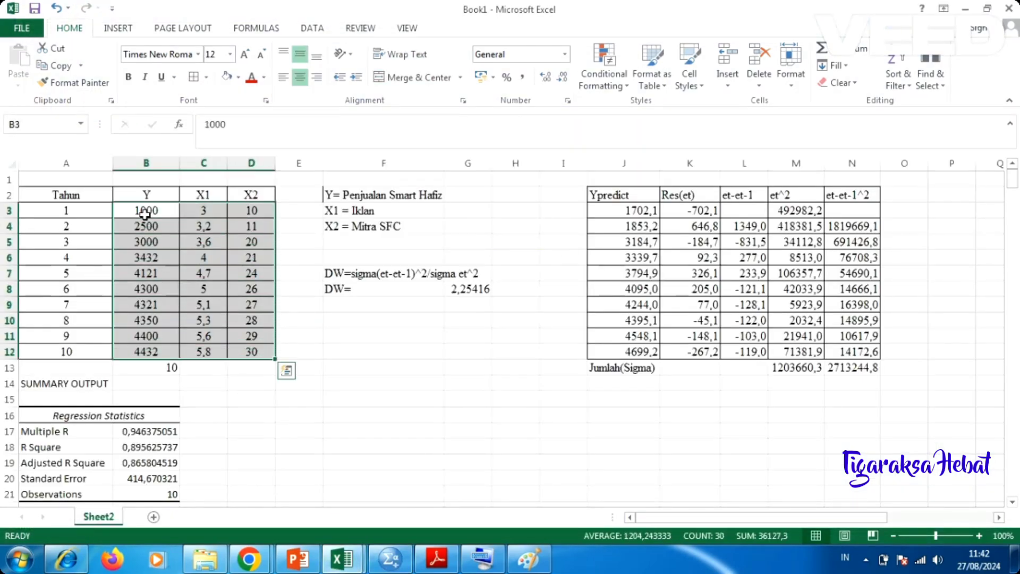
key("ctrl+c")
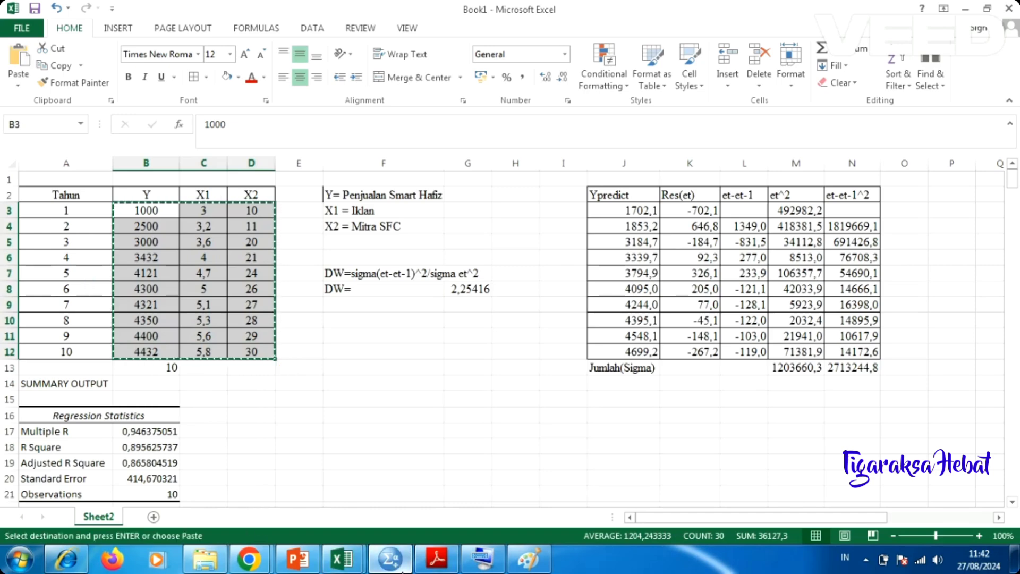
left_click(399, 566)
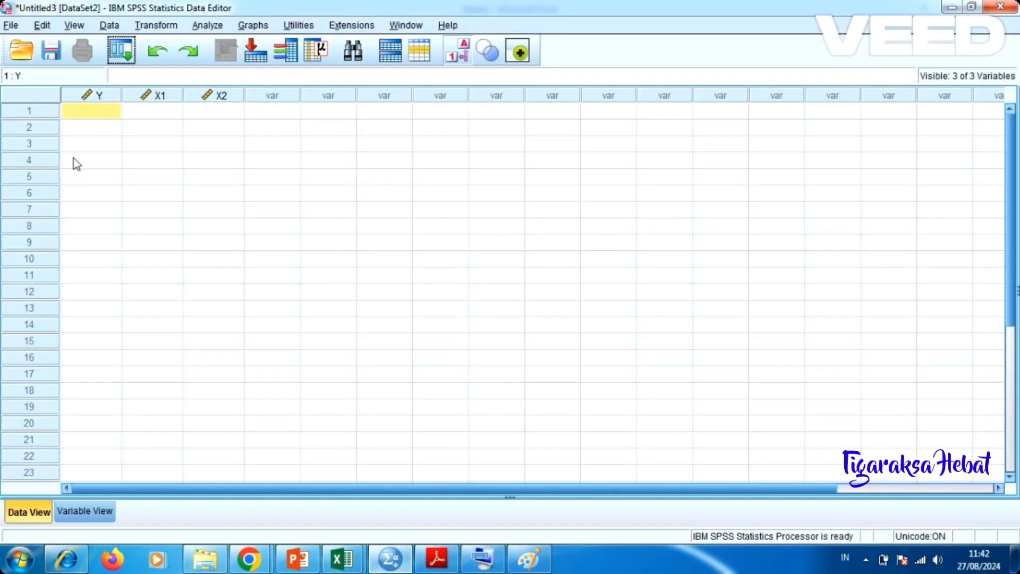
left_click(96, 110)
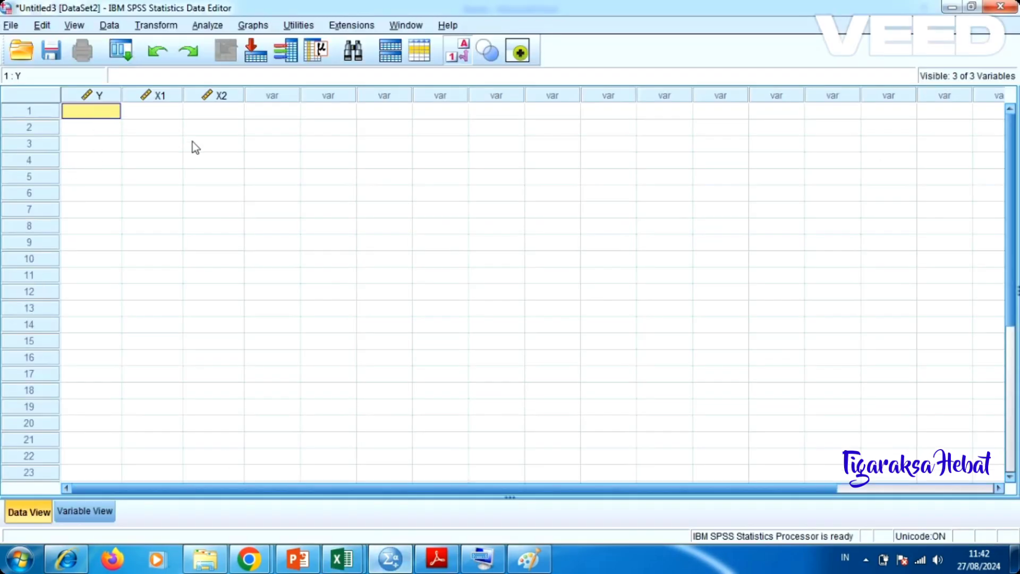
key("shift+Right")
key("shift+Right")
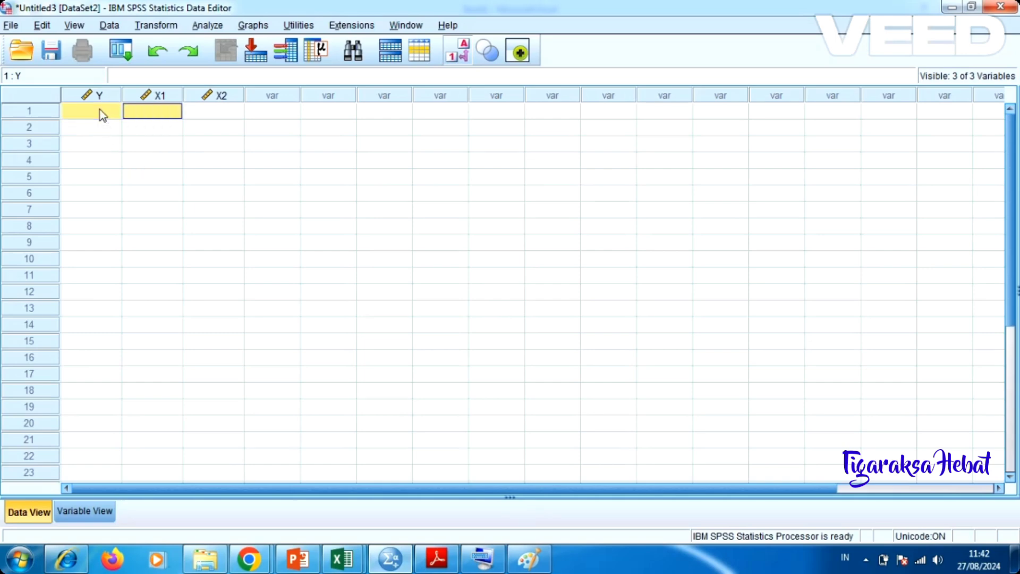
key("shift+Down")
key("shift+Down")
key("shift+Down")
key("shift+Down")
key("shift+Down")
key("shift+Down")
key("shift+Down")
key("shift+Down")
key("shift+Down")
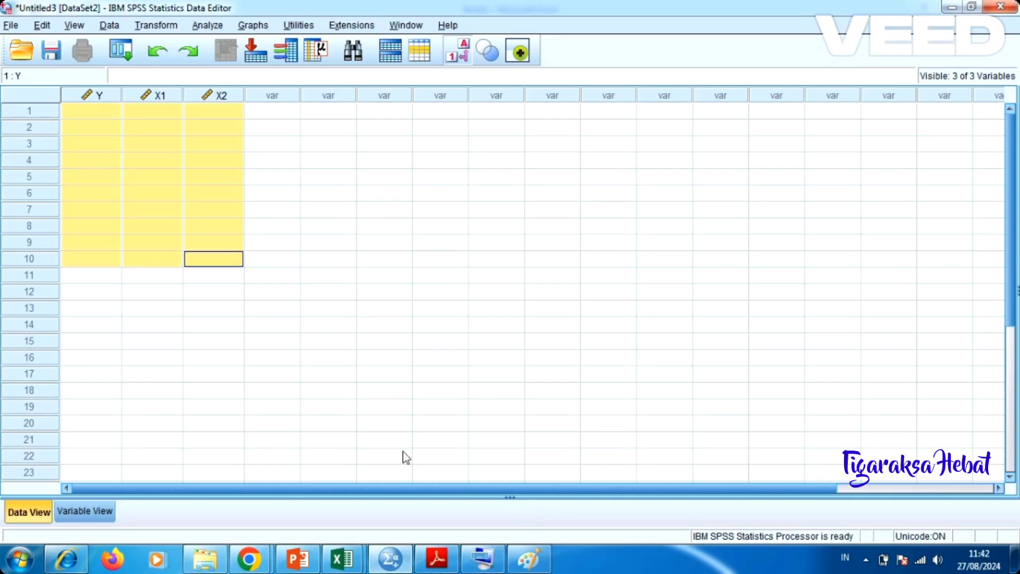
- Paste the copied values into variables Y, X1 and X2, starting at the first case of Y
left_click(82, 113)
right_click(83, 114)
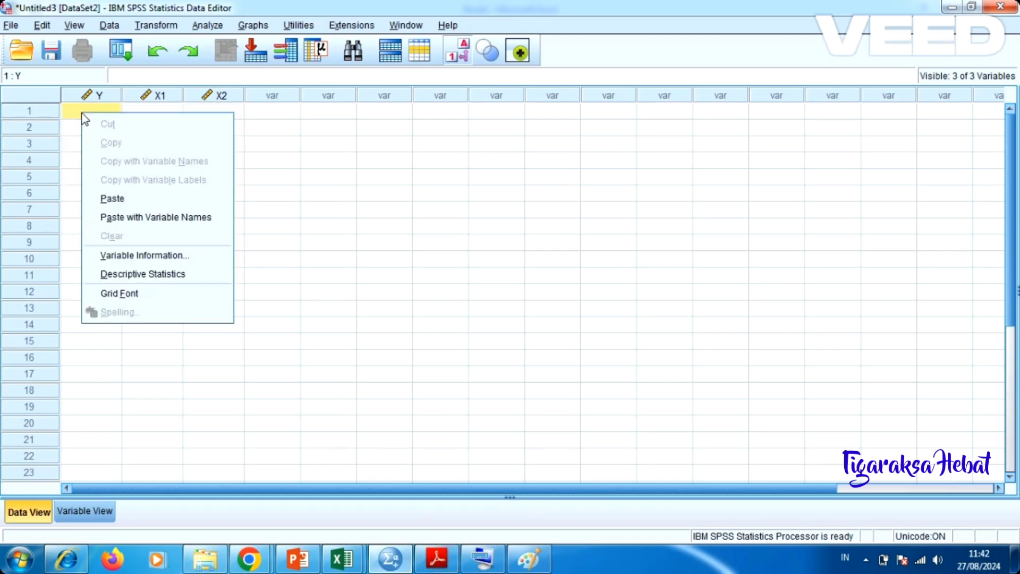
left_click(121, 199)
left_click(340, 257)
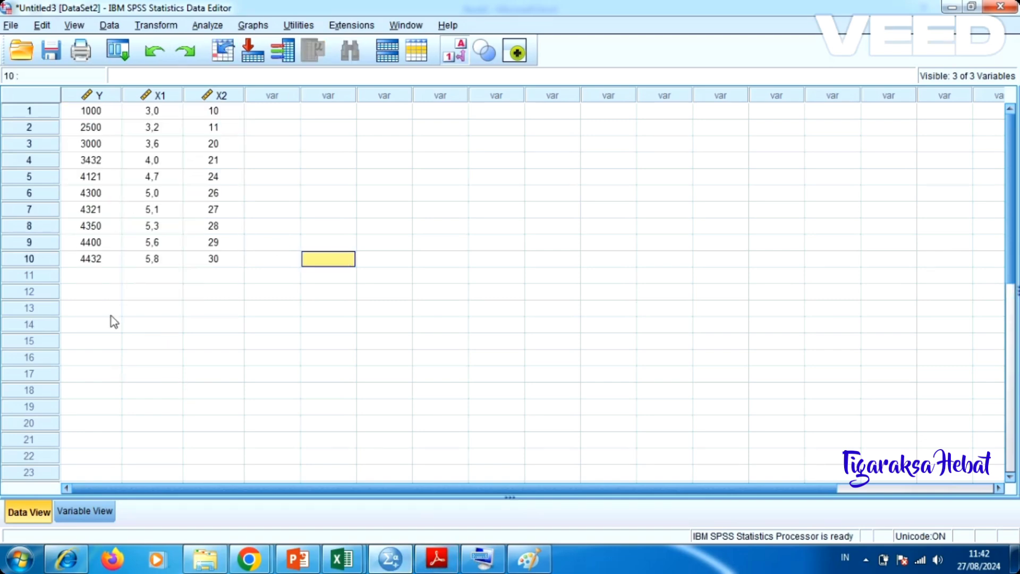
left_click(137, 358)
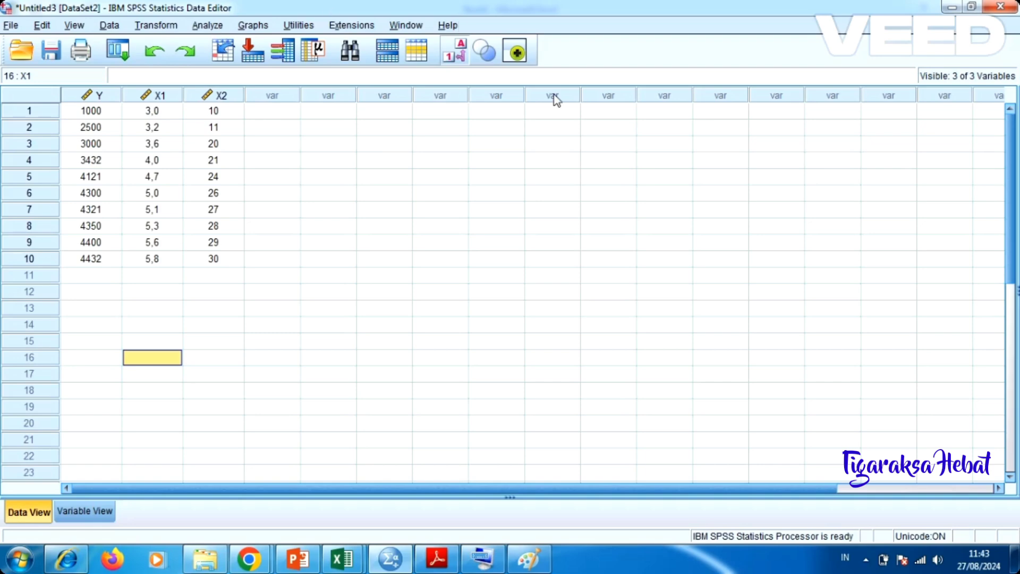
- Set up a linear regression with Penjualan Smart Hafiz [Y] as dependent and Iklan [X1] and Mitra SFC [X2] as independent variables
left_click(205, 27)
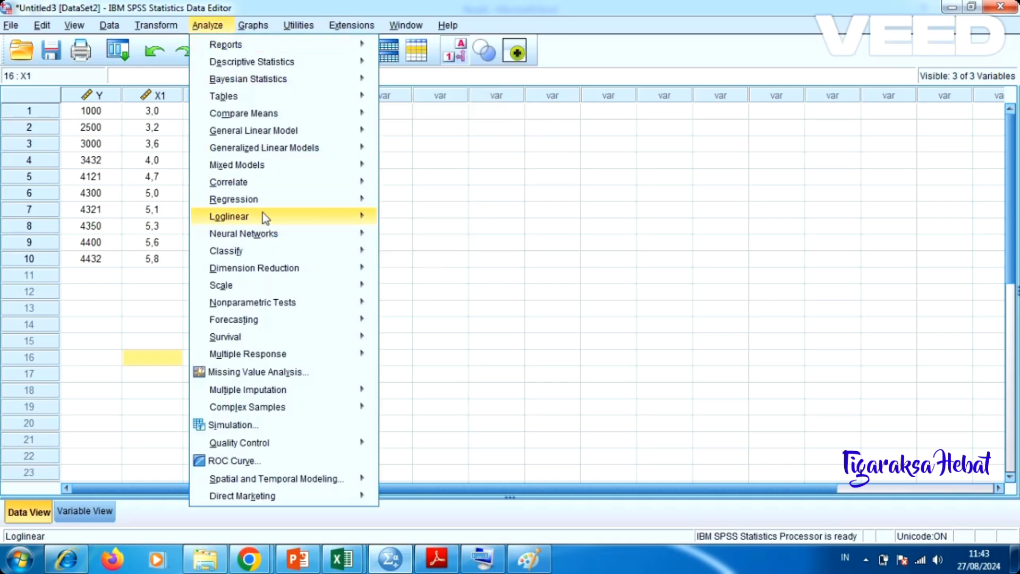
mouse_move(364, 203)
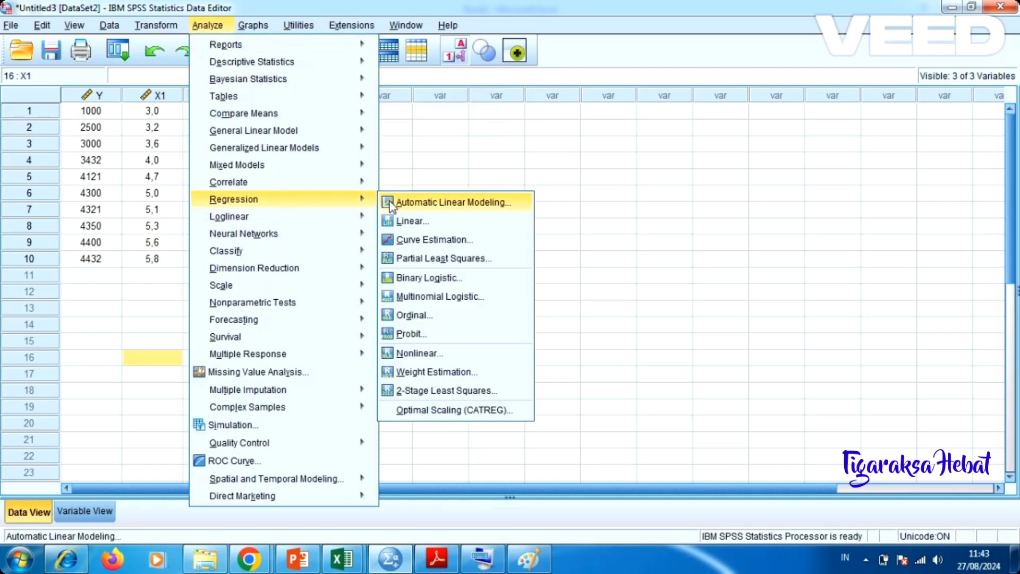
left_click(424, 222)
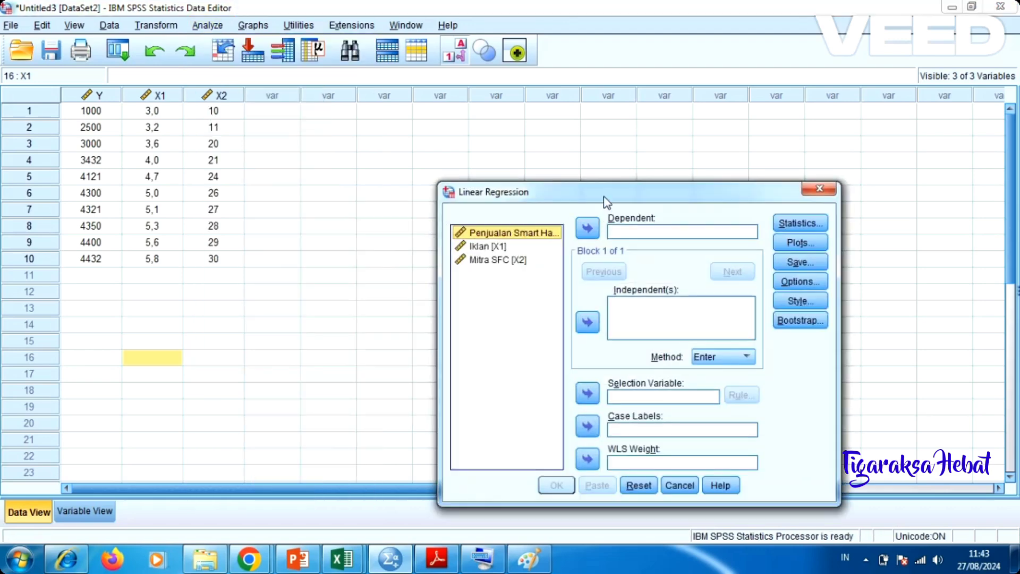
left_click(553, 96)
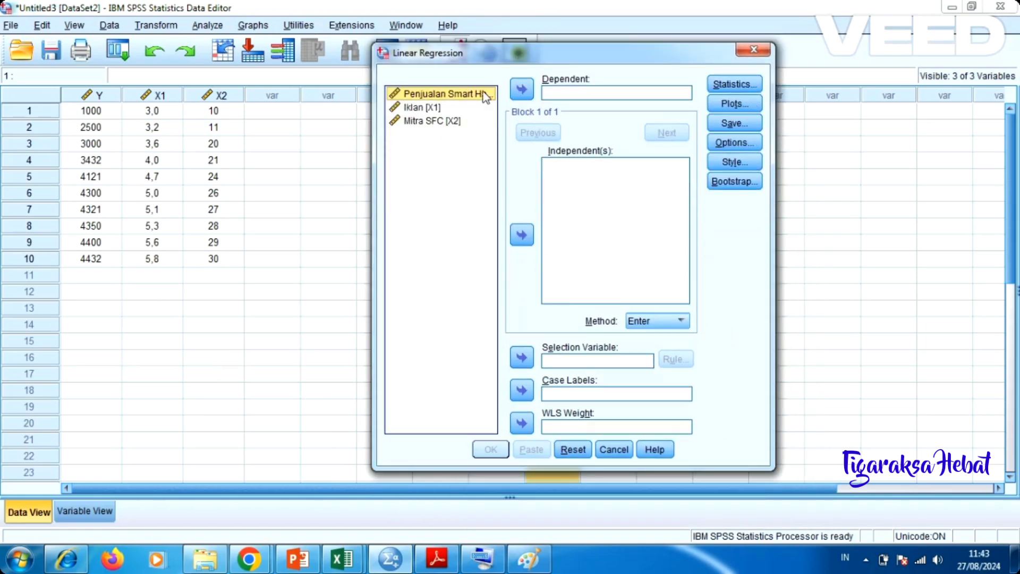
left_click(522, 91)
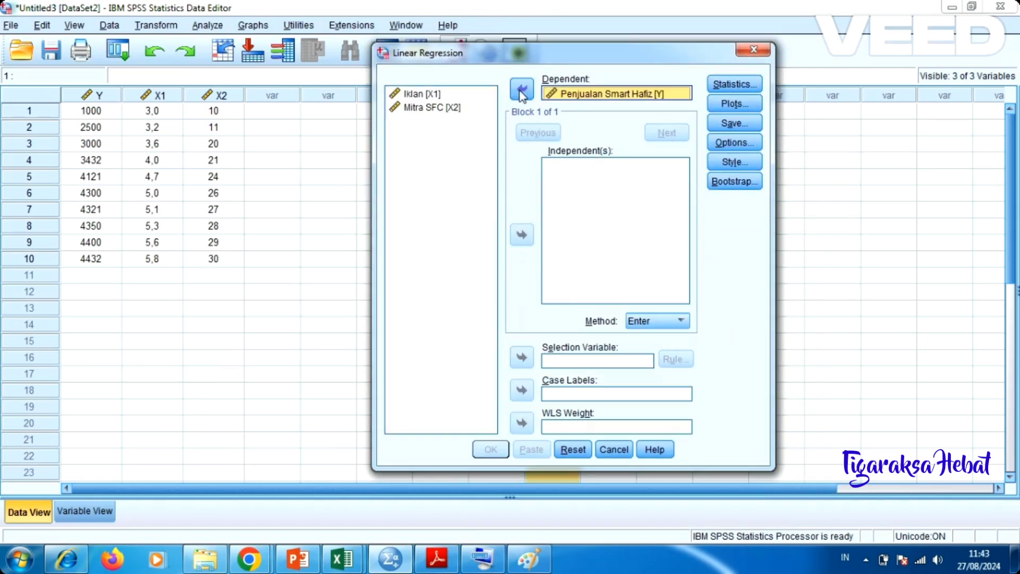
left_click(436, 99)
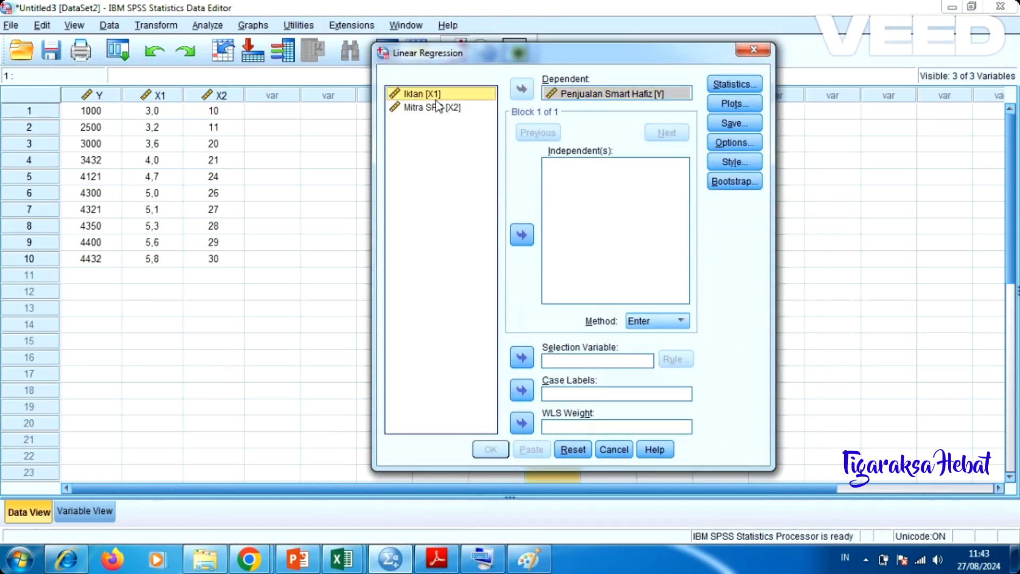
left_click(437, 107, "shift")
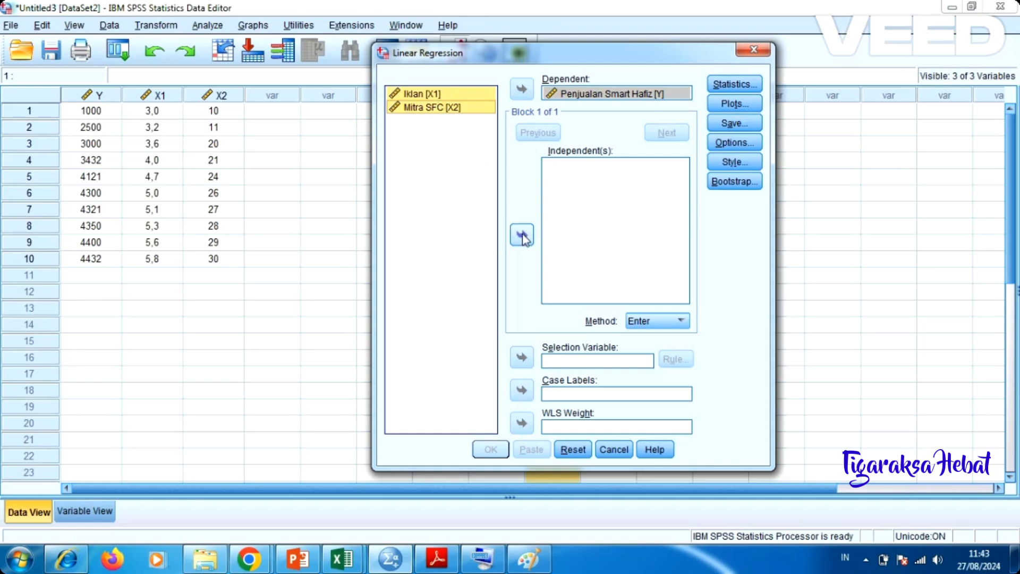
left_click(522, 236)
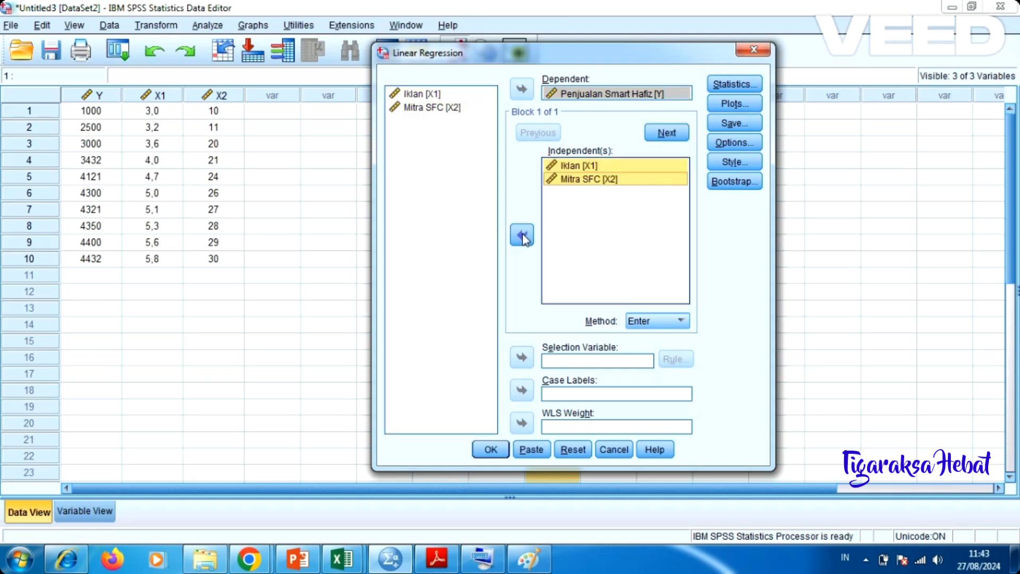
- Include confidence intervals, R squared change and the Durbin-Watson residual test in the regression statistics
left_click(731, 89)
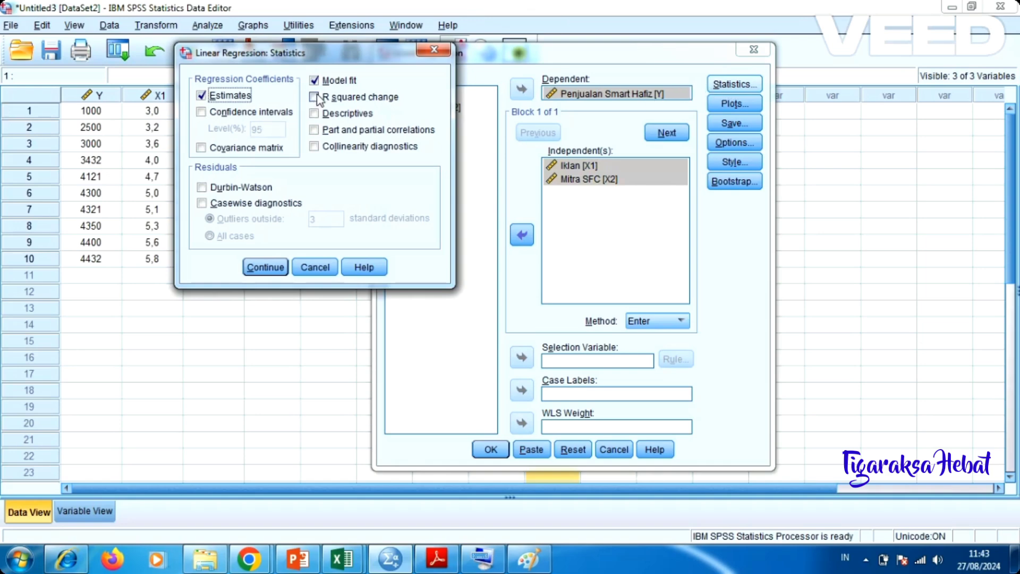
left_click(209, 116)
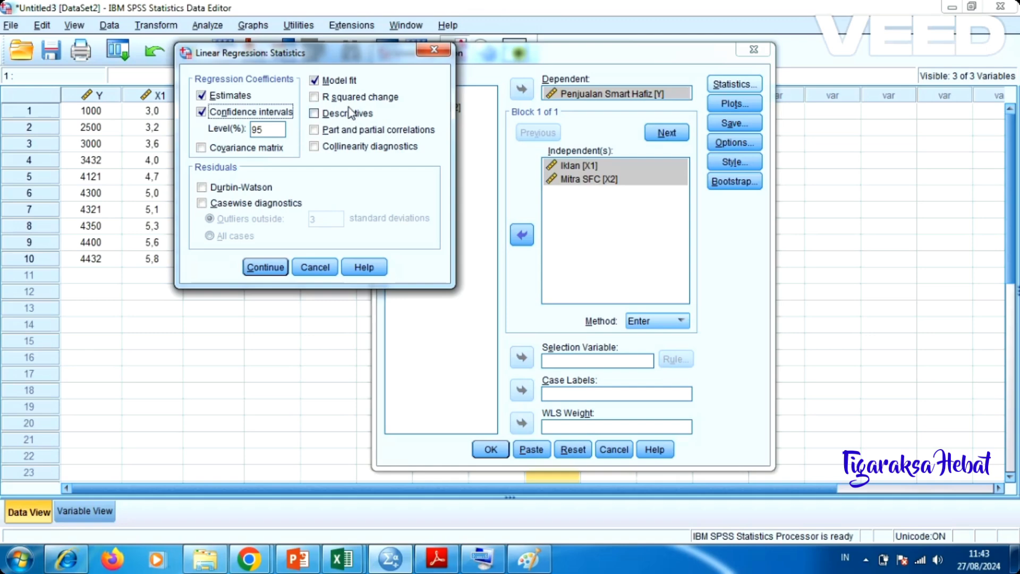
left_click(317, 101)
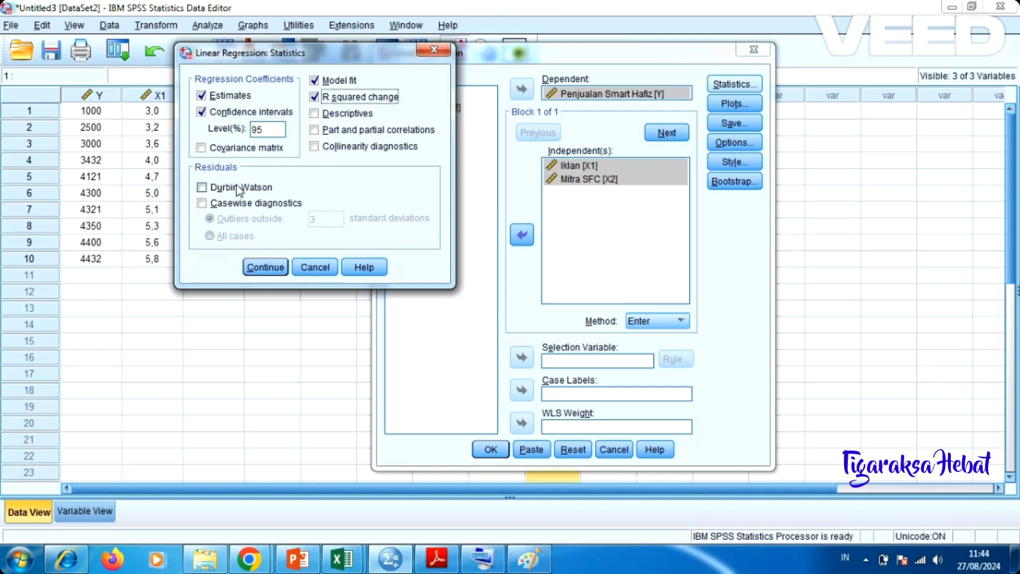
left_click(209, 190)
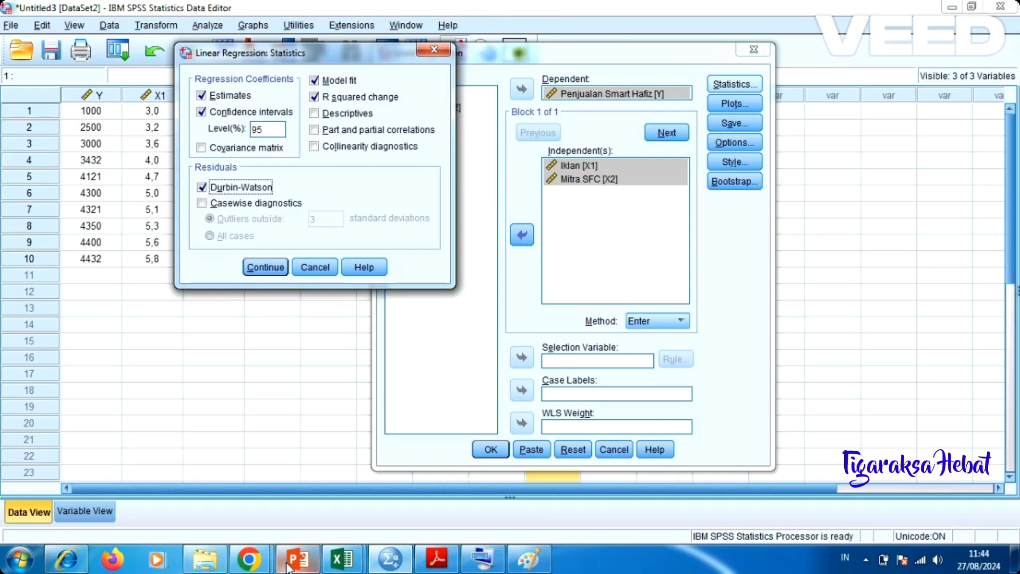
left_click(266, 266)
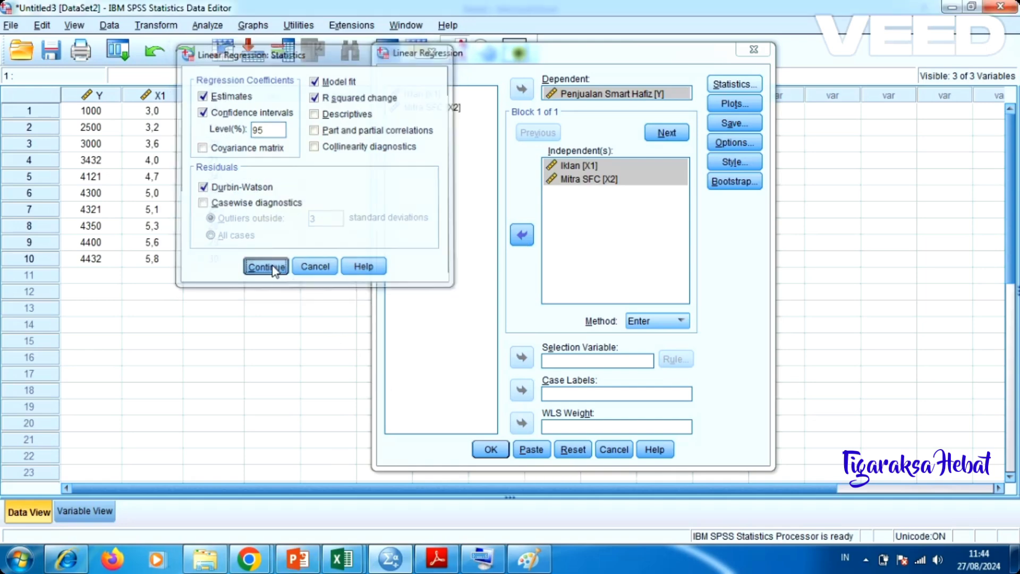
- Have the unstandardized residuals saved as a variable and run the linear regression
left_click(731, 124)
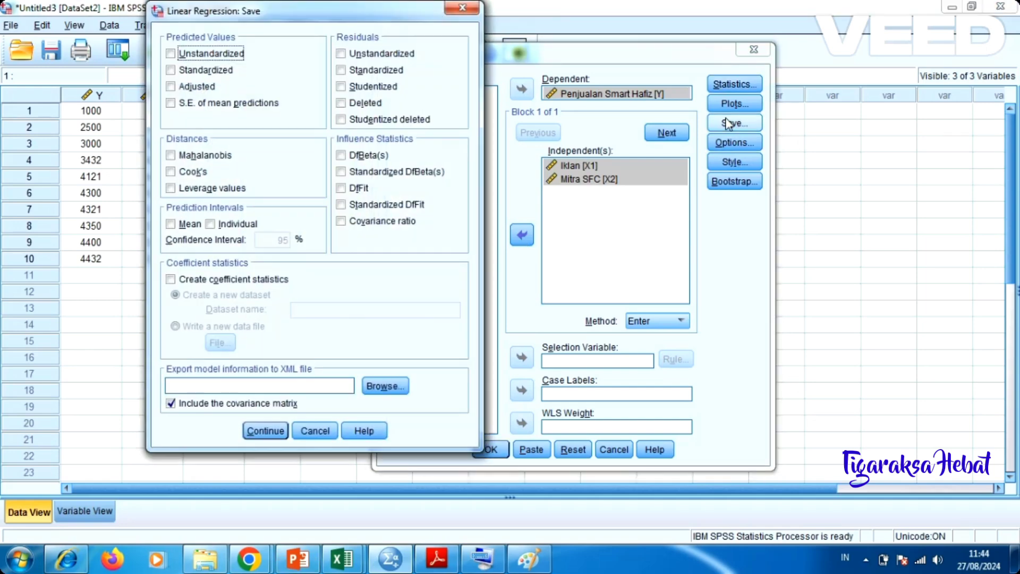
left_click(342, 53)
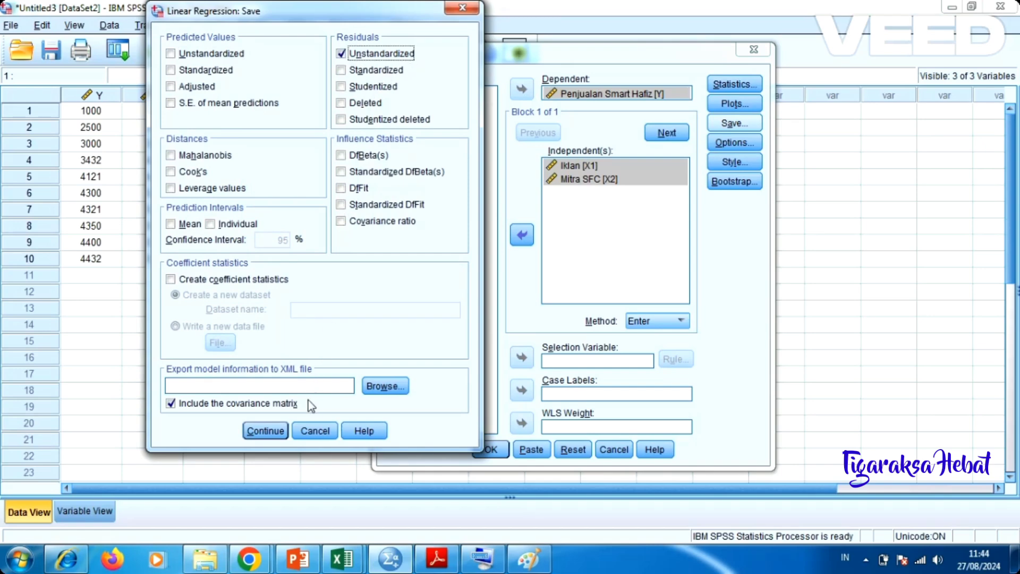
left_click(277, 431)
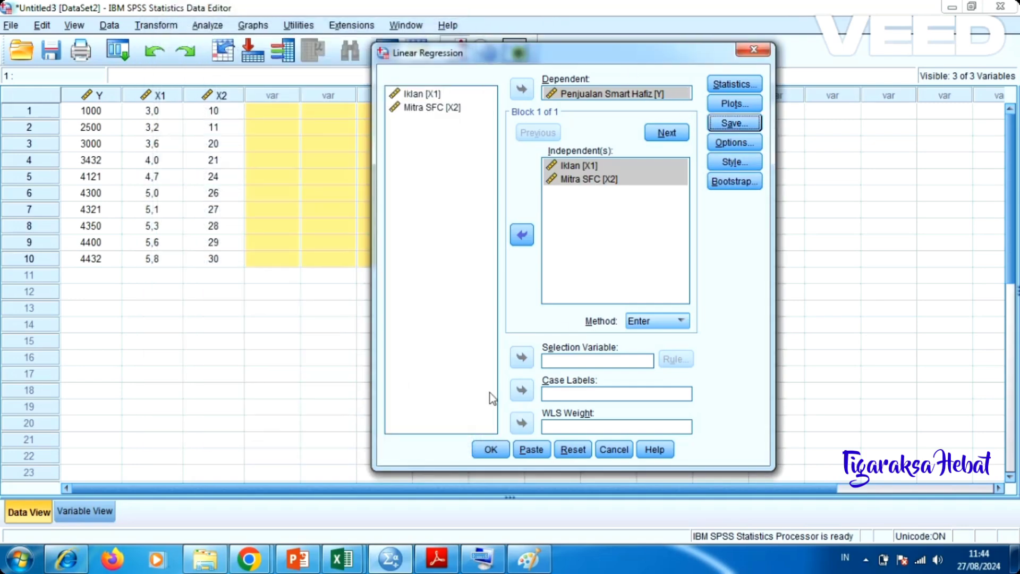
left_click(490, 450)
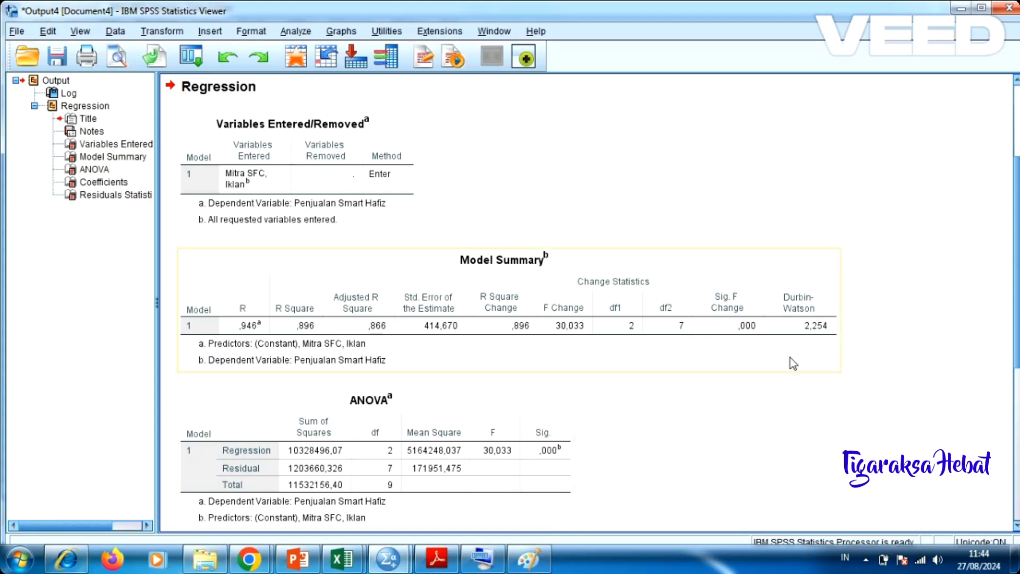
- Switch to the Book1 workbook in Excel and inspect the Durbin-Watson formula in cell G8
mouse_move(342, 558)
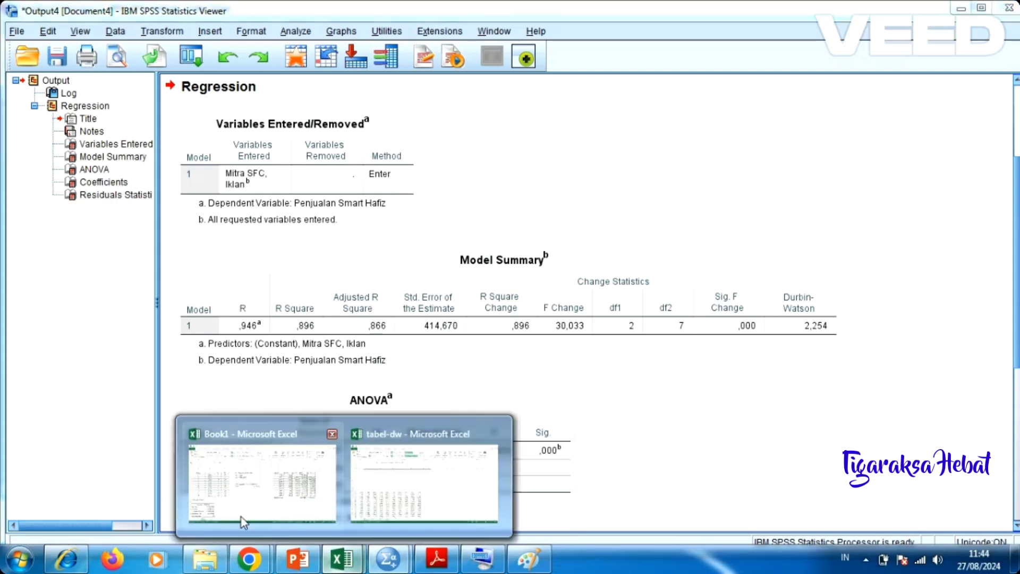
left_click(229, 503)
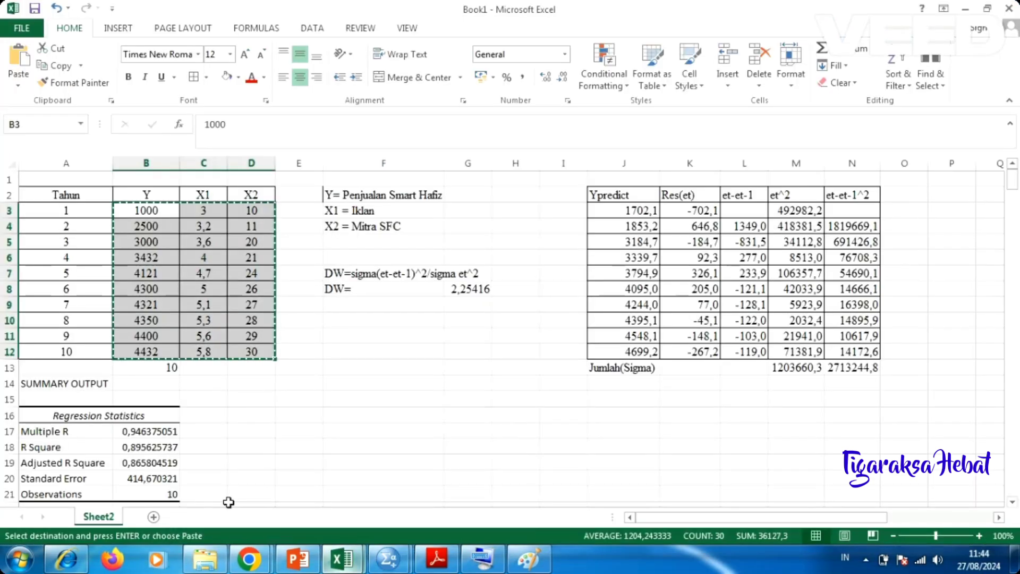
left_click(443, 342)
double_click(459, 292)
left_click(389, 364)
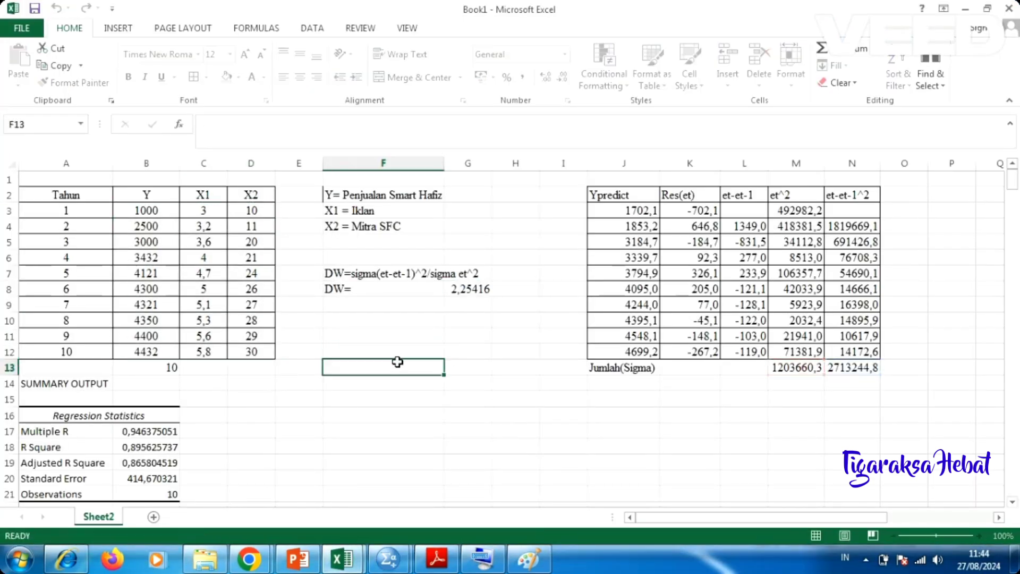
double_click(460, 289)
left_click(372, 400)
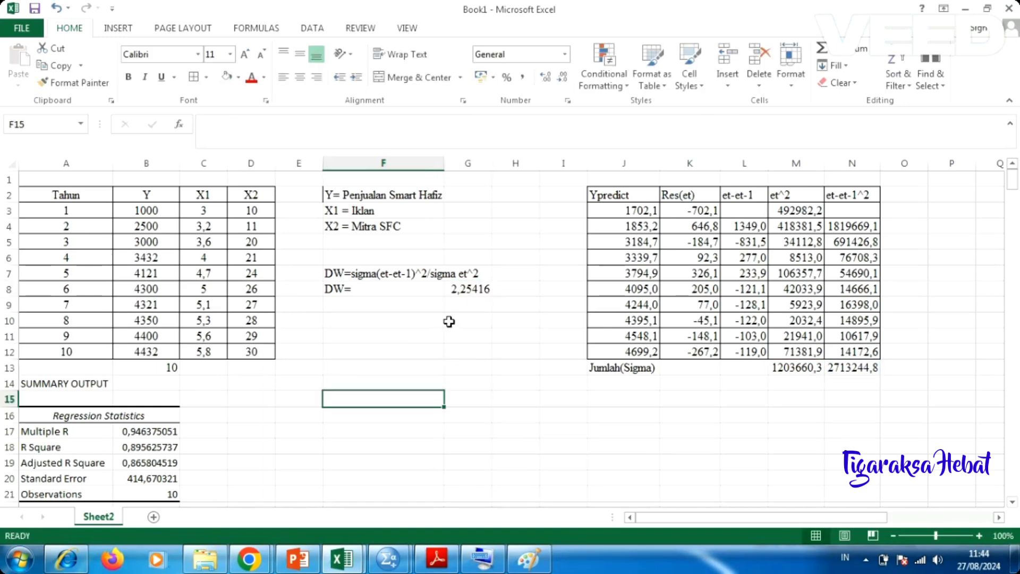
- Highlight the calculated DW value in cell G8 with a light green fill
left_click(461, 313)
key("Up")
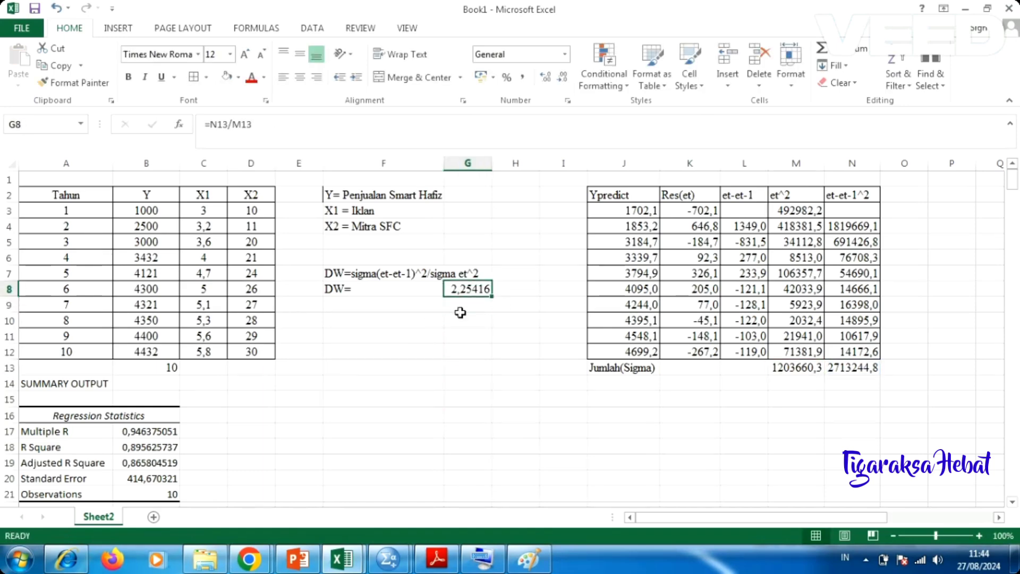
left_click(239, 77)
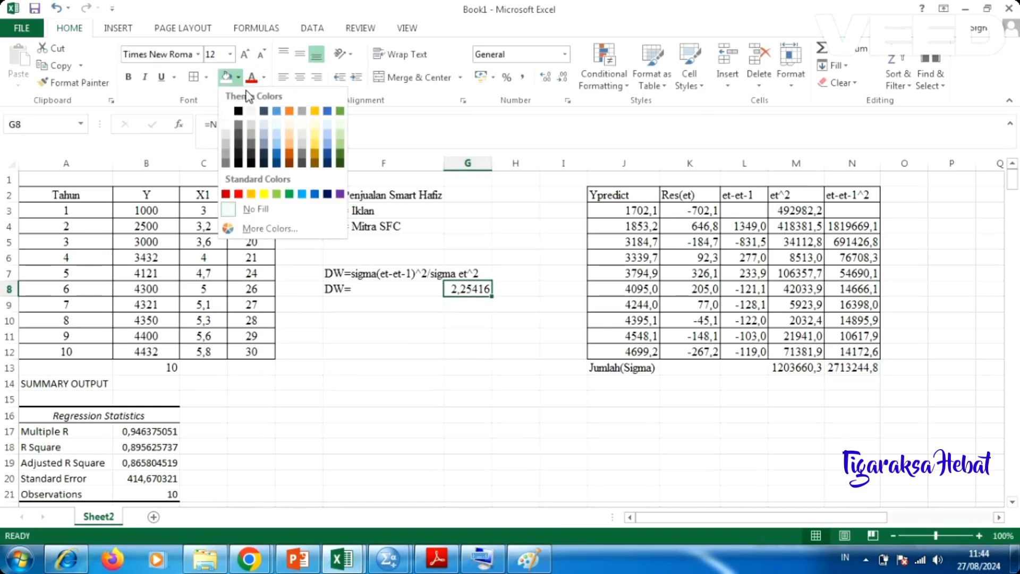
left_click(276, 194)
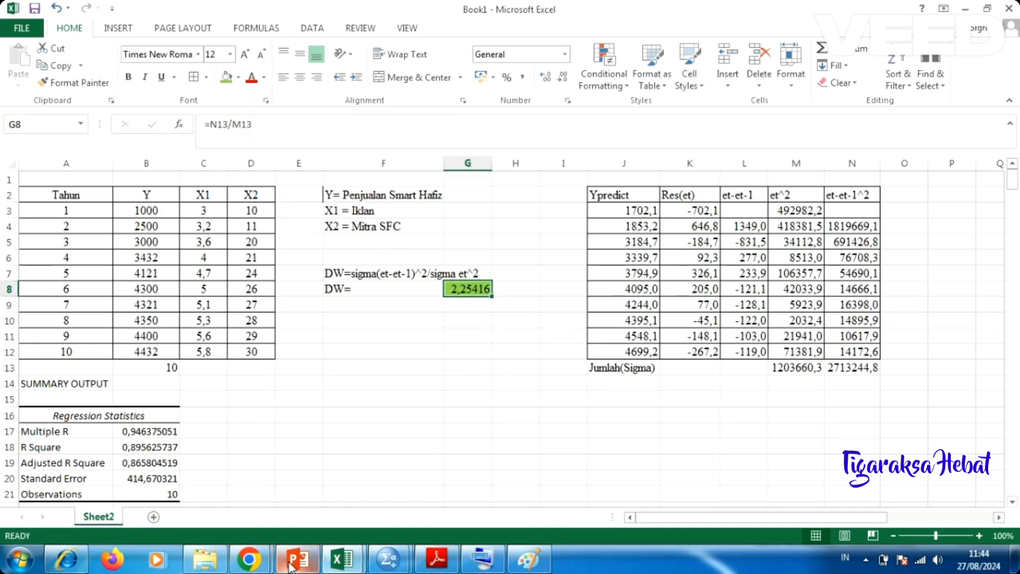
- Switch to the SPSS regression output and open the Model Summary table to check the Durbin-Watson statistic
mouse_move(291, 566)
mouse_move(388, 559)
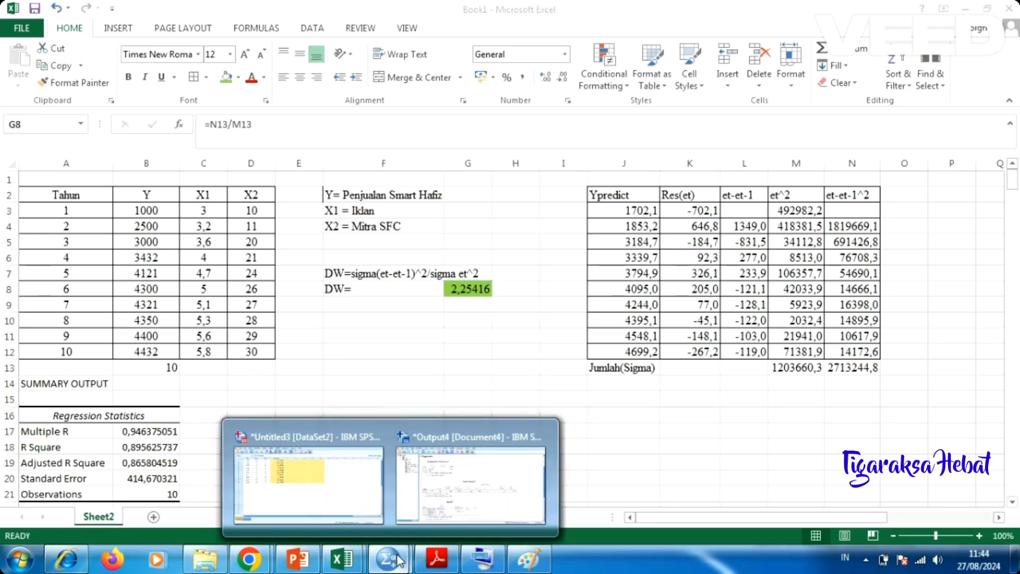
left_click(342, 497)
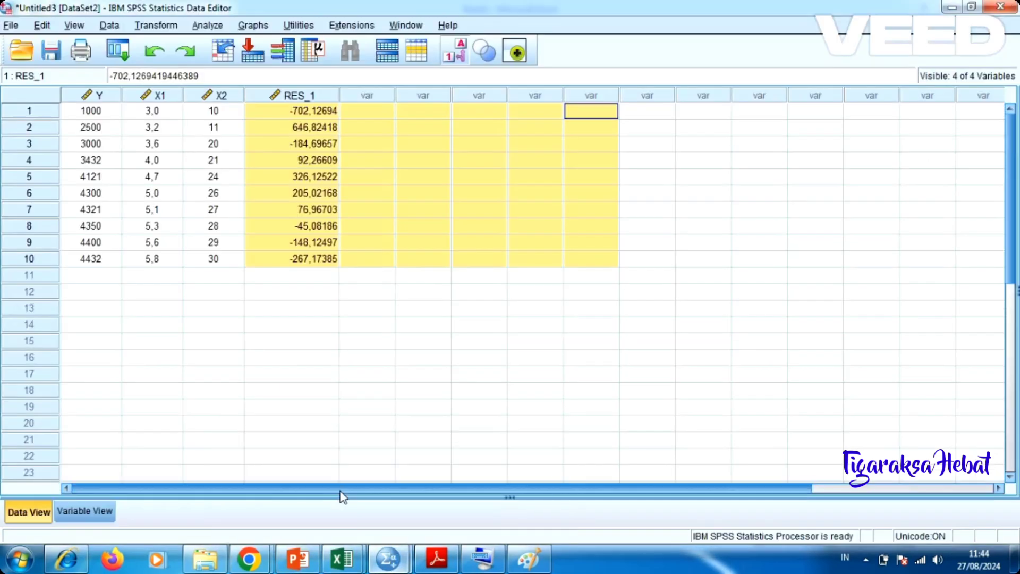
left_click(379, 331)
mouse_move(366, 564)
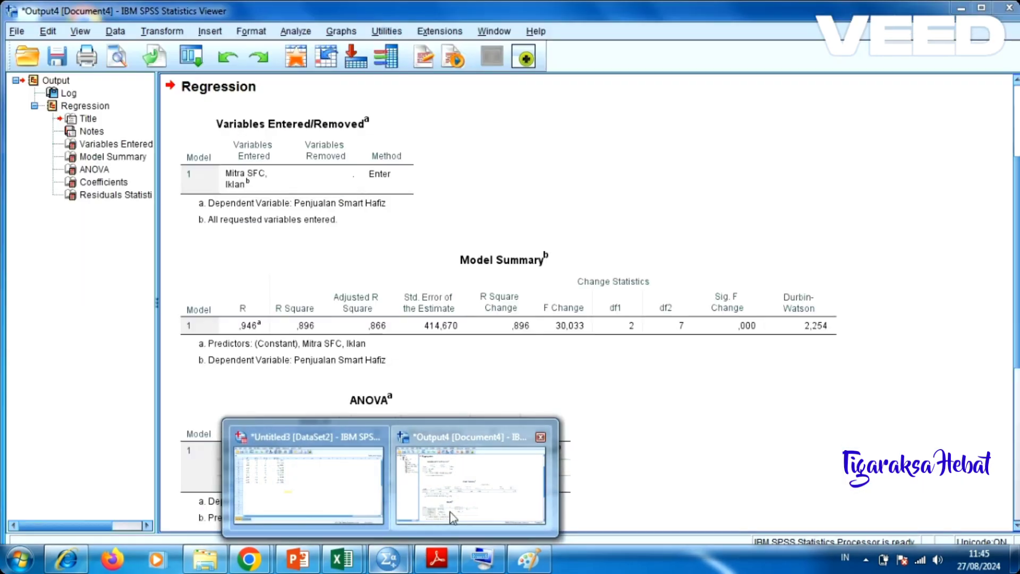
left_click(451, 510)
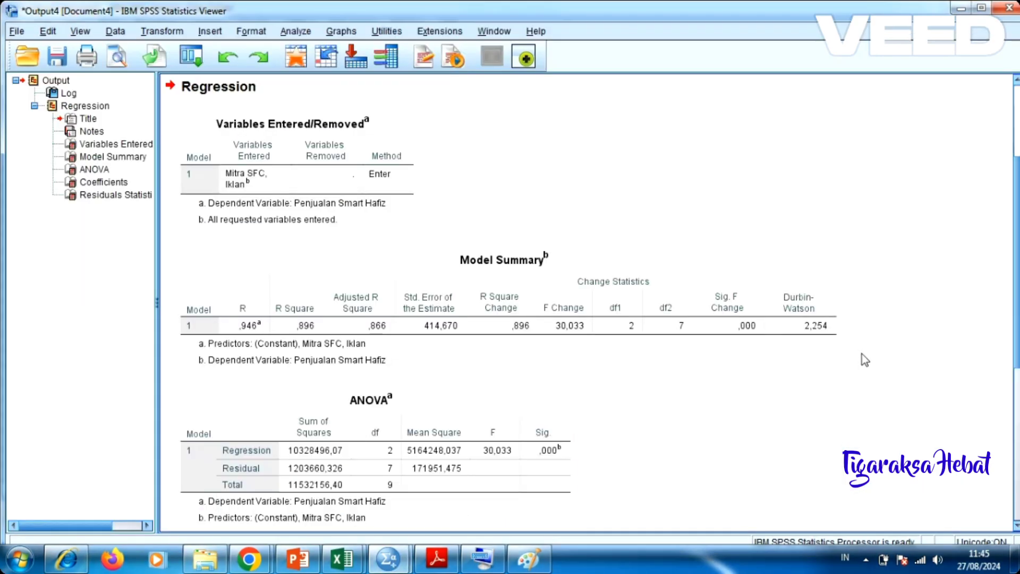
left_click(570, 300)
right_click(569, 300)
- Return to the Book1 workbook in Excel and select the DW result in G8 for comparison
left_click(388, 558)
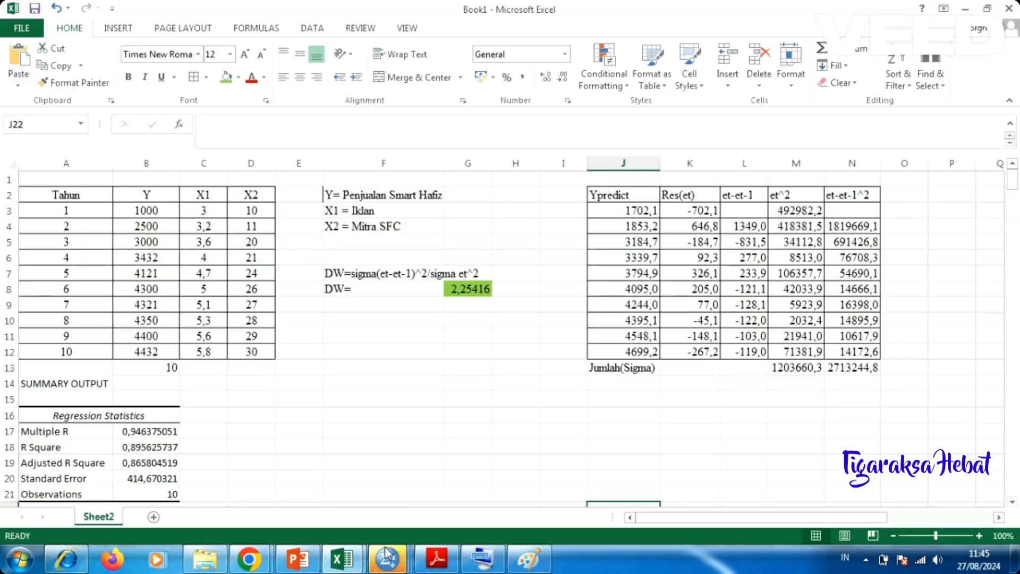
left_click(416, 330)
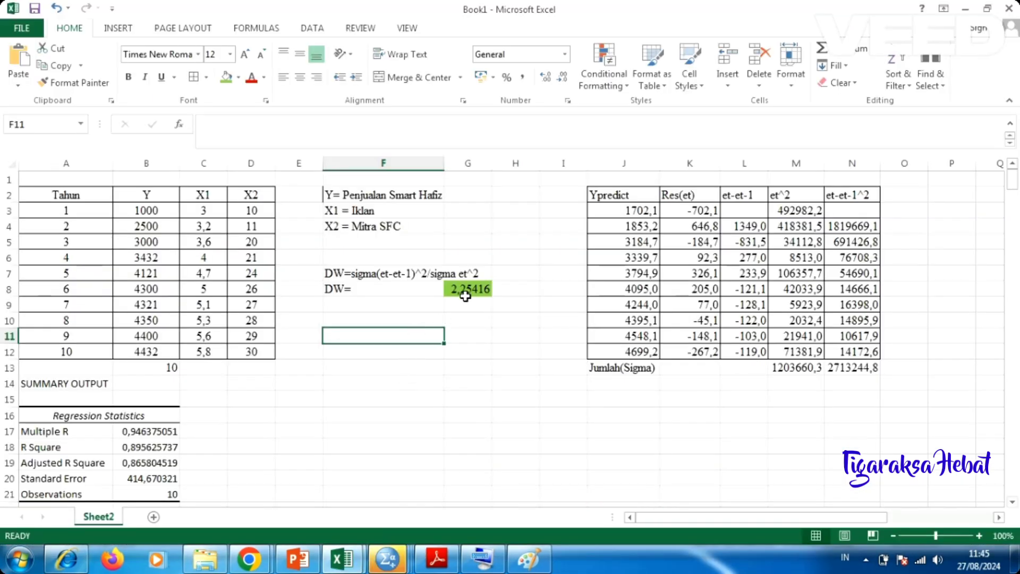
left_click(470, 290)
- Switch back to the SPSS output, view the Durbin-Watson value in the Model Summary pivot table window, and close that window
mouse_move(393, 558)
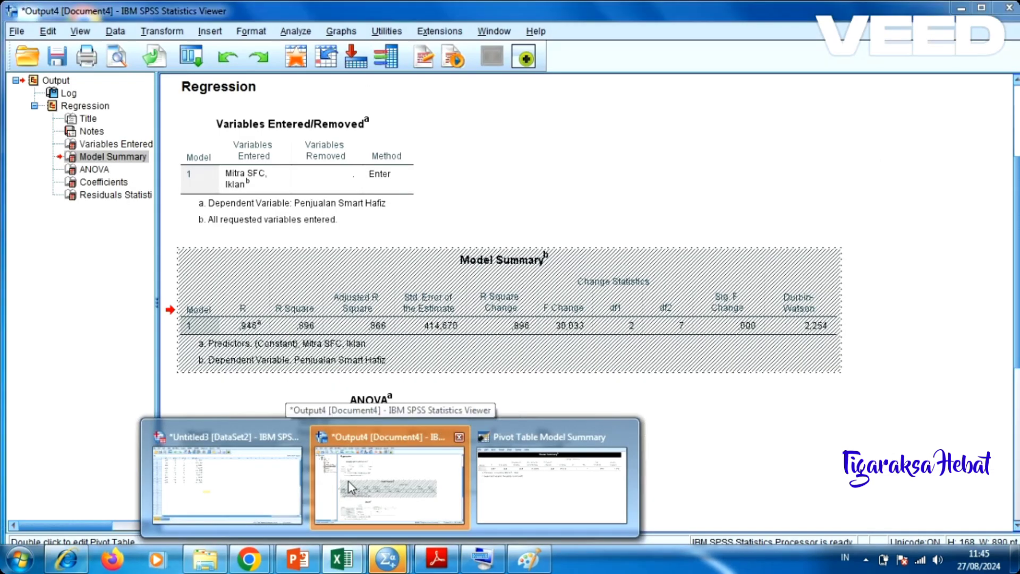
left_click(348, 482)
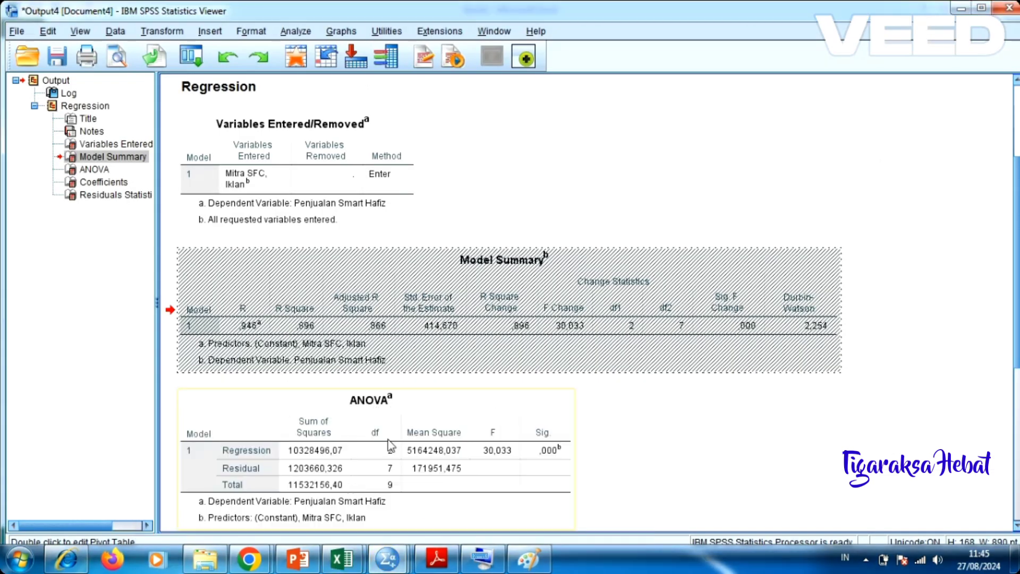
double_click(770, 324)
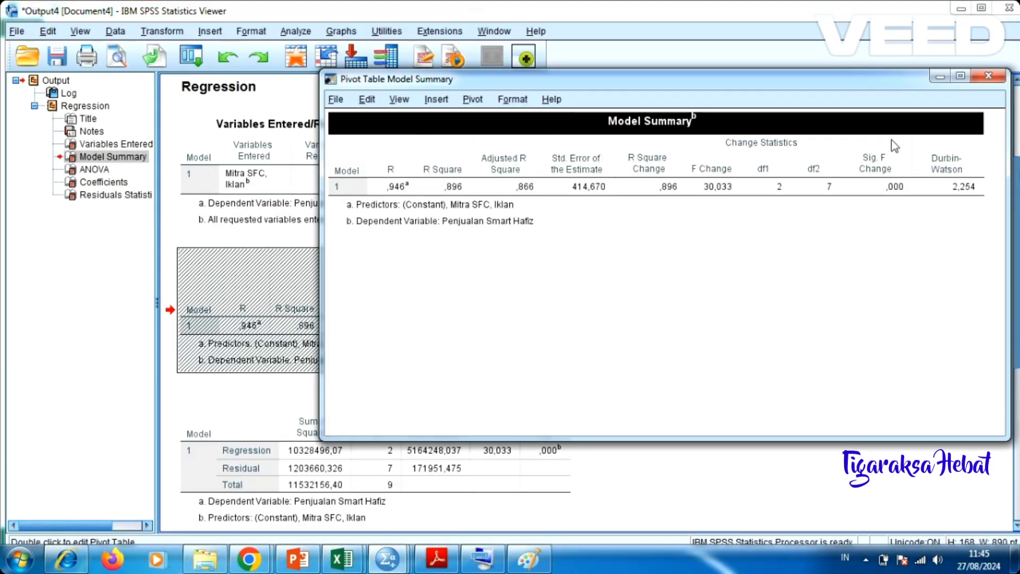
left_click(995, 81)
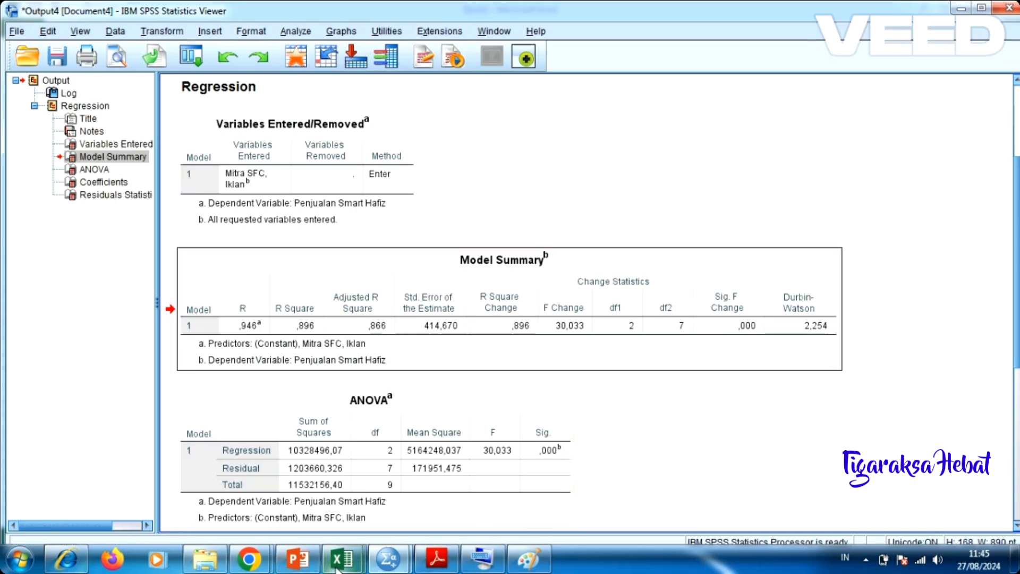
- Switch to Book1 in Excel and examine the autocorrelation decision diagram, the DL, DU, 4-DU, 4-DL and DW values, and the conclusion
mouse_move(337, 570)
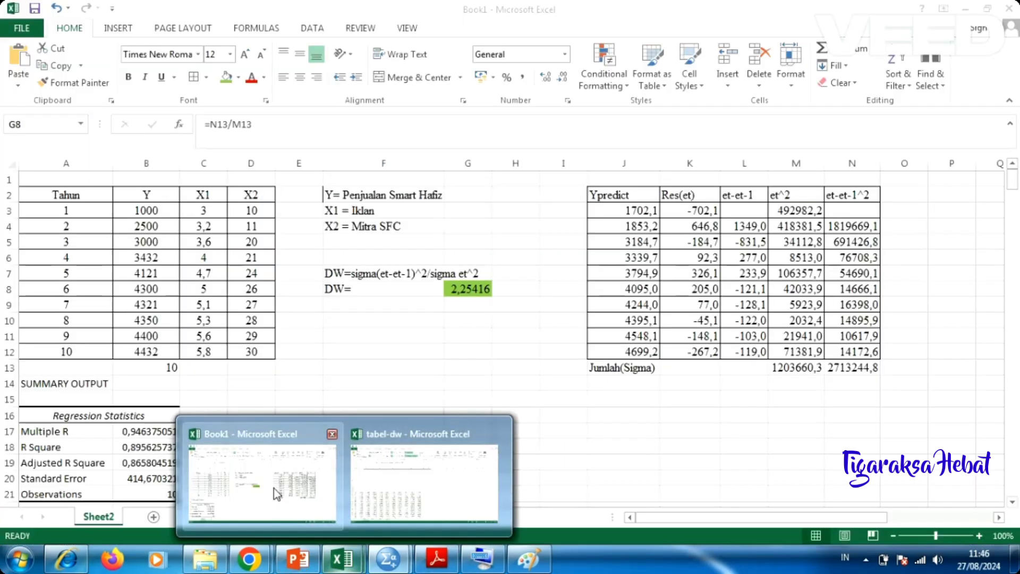
left_click(269, 497)
scroll(456, 450, "down", 19)
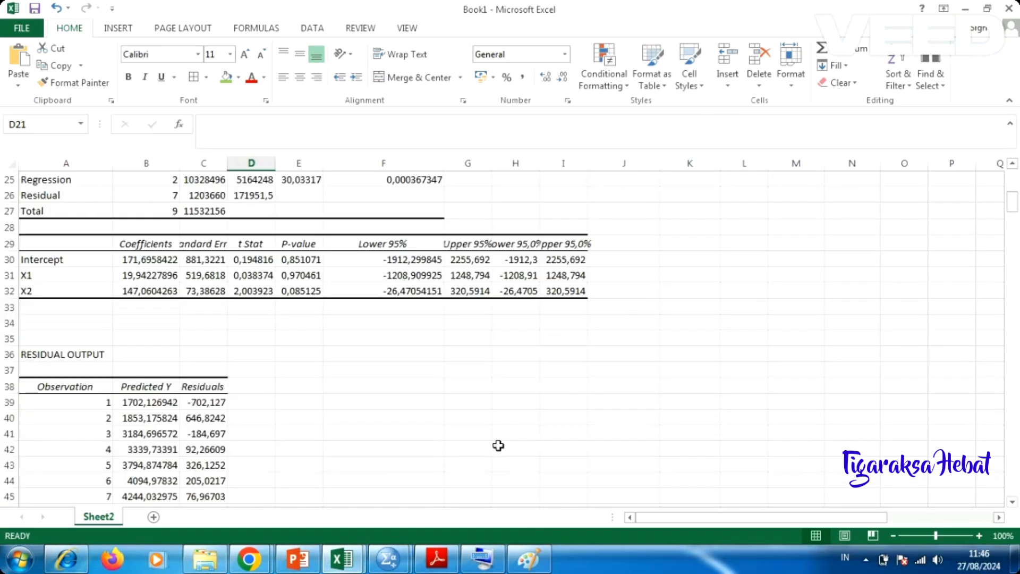
scroll(531, 442, "up", 6)
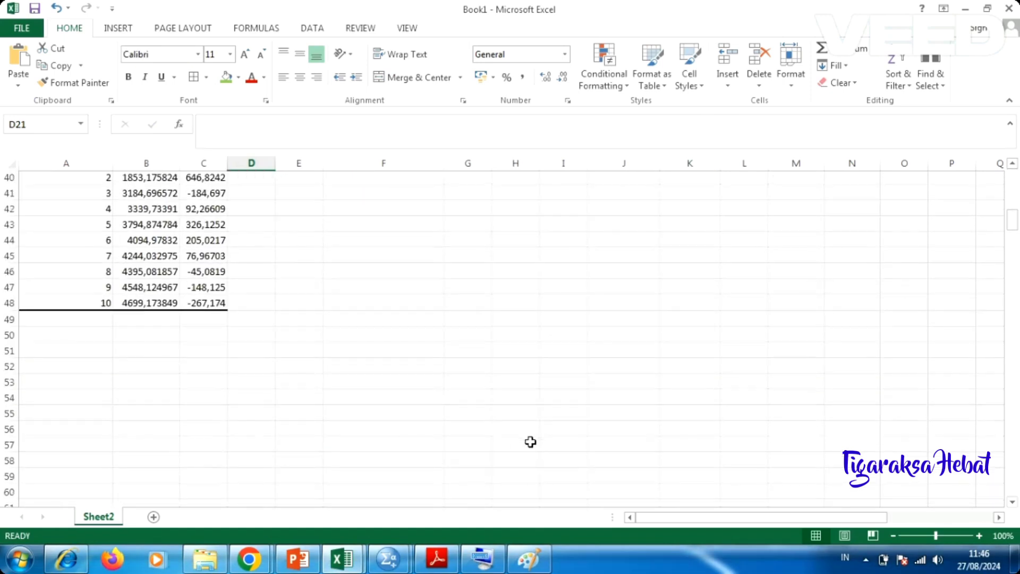
scroll(529, 442, "down", 8)
scroll(528, 454, "up", 20)
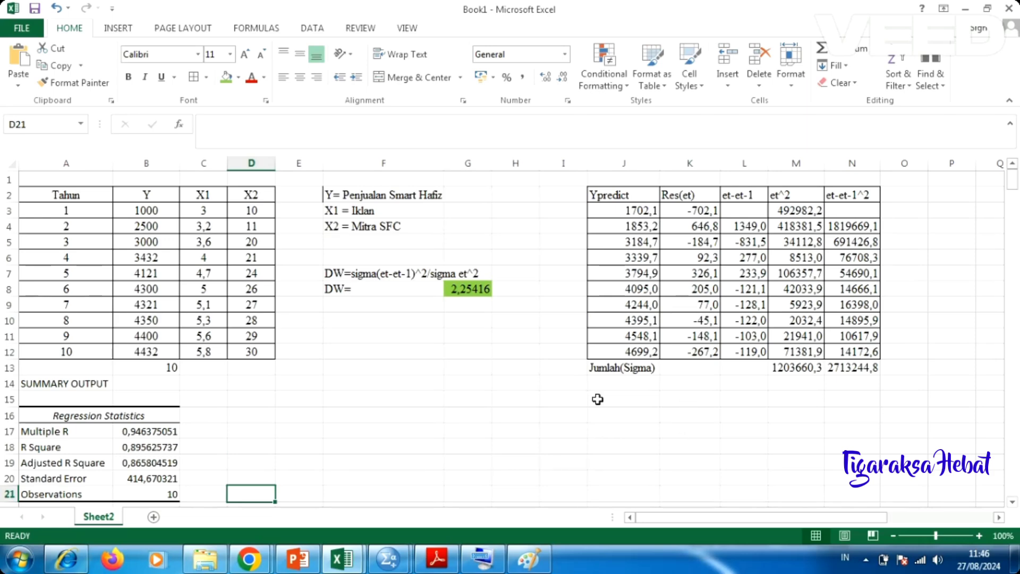
scroll(595, 401, "down", 13)
scroll(548, 415, "down", 3)
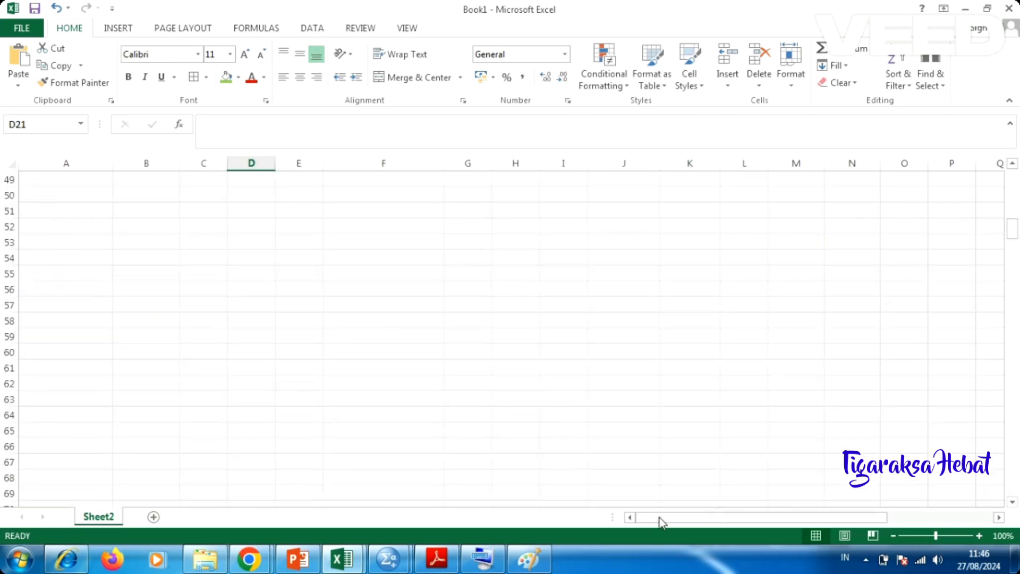
scroll(471, 349, "down", 20)
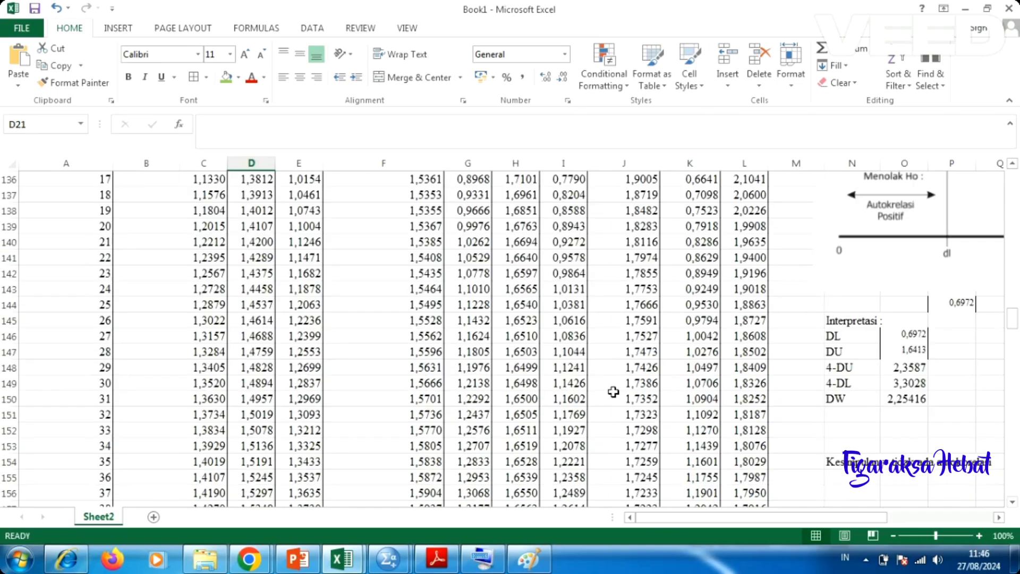
scroll(614, 392, "down", 4)
left_click_drag(645, 517, 760, 515)
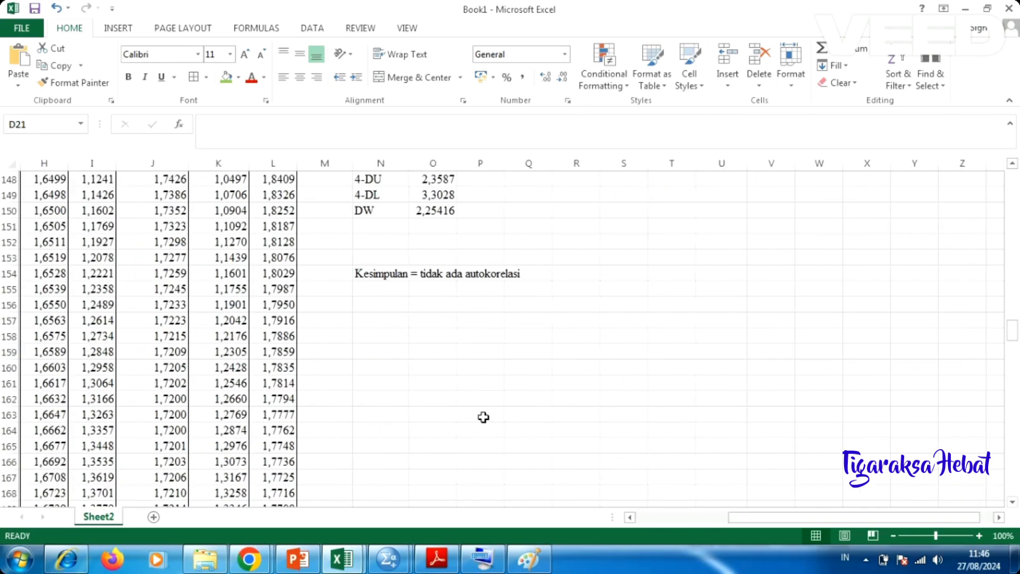
scroll(483, 417, "up", 5)
scroll(584, 432, "down", 1)
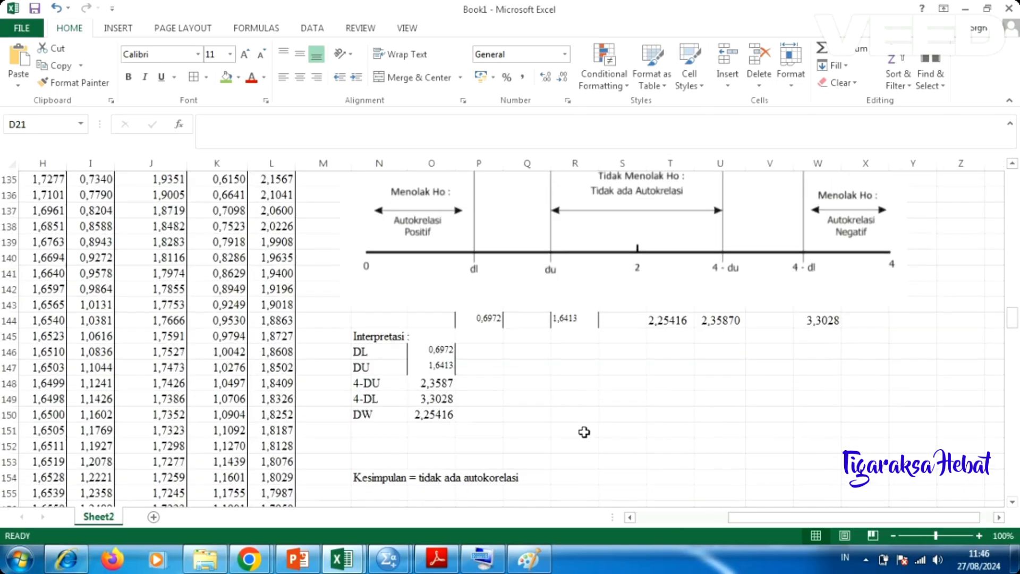
scroll(654, 392, "up", 1)
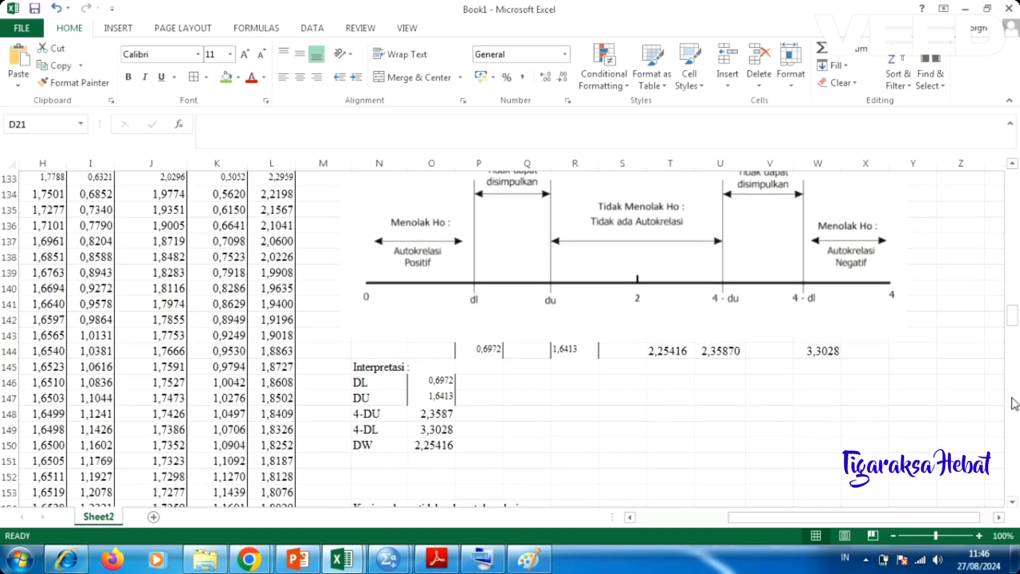
scroll(816, 404, "up", 1)
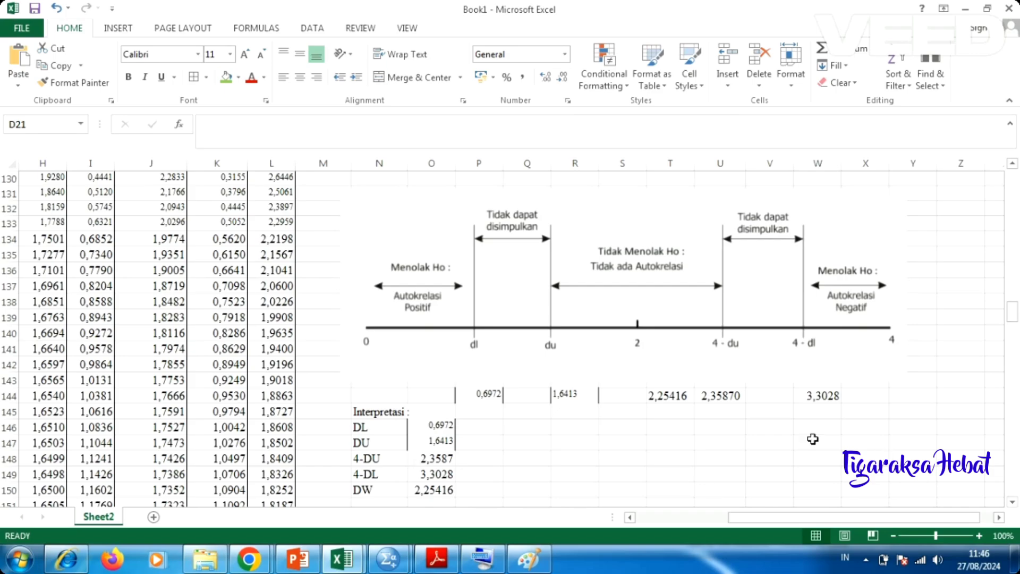
scroll(543, 398, "down", 2)
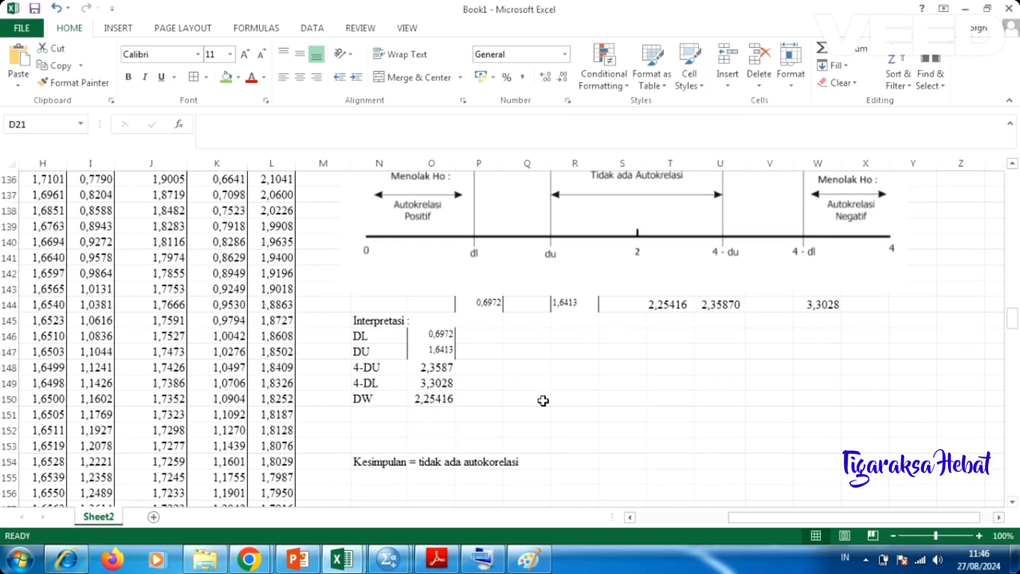